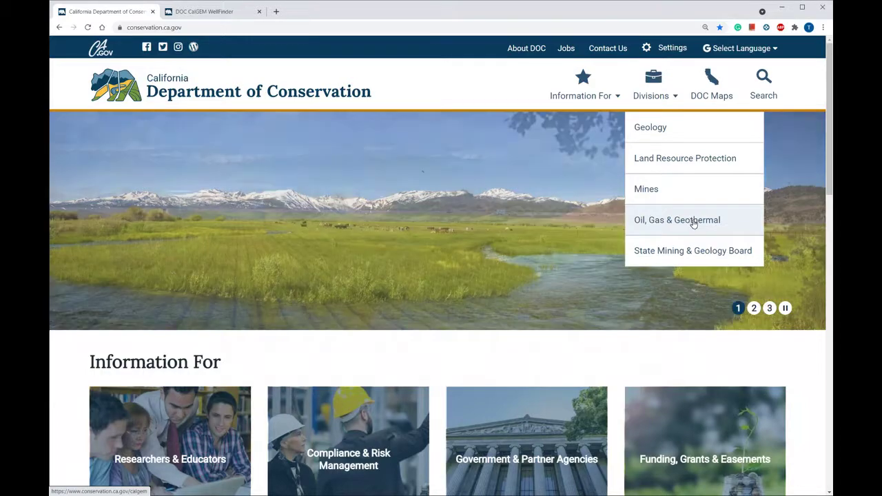
Open the Oil, Gas & Geothermal division's Online Data page and look through its list of CalGEM data resources
left_click(693, 221)
scroll(368, 254, "down", 2)
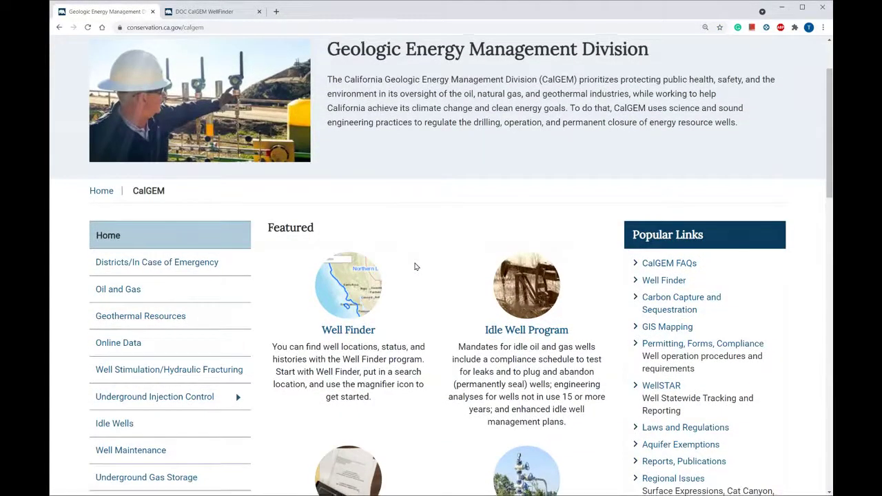
scroll(415, 267, "down", 1)
scroll(416, 266, "down", 1)
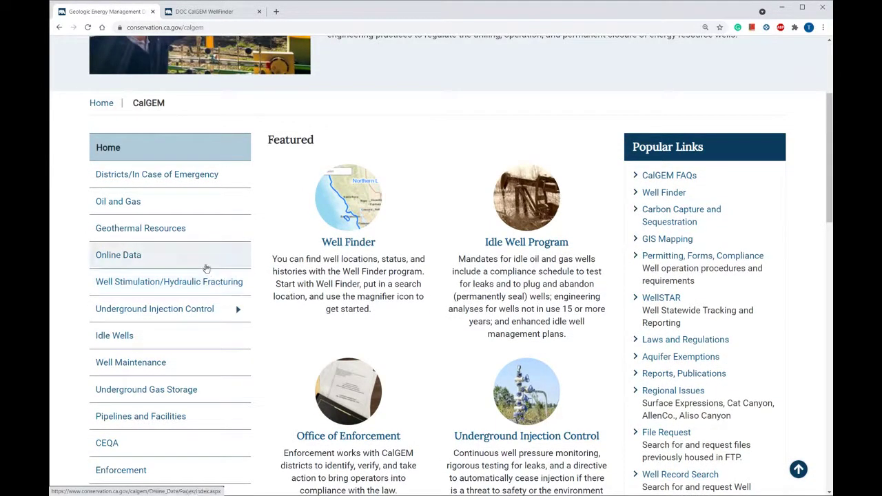
left_click(205, 266)
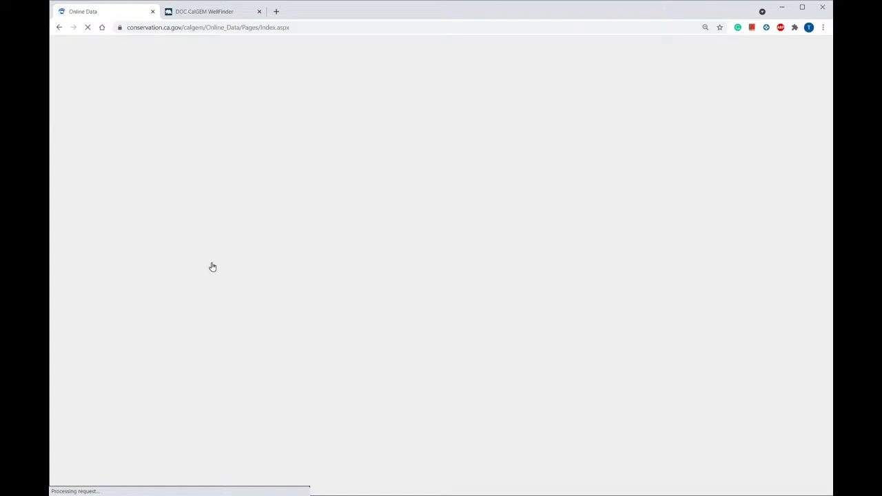
scroll(478, 268, "down", 8)
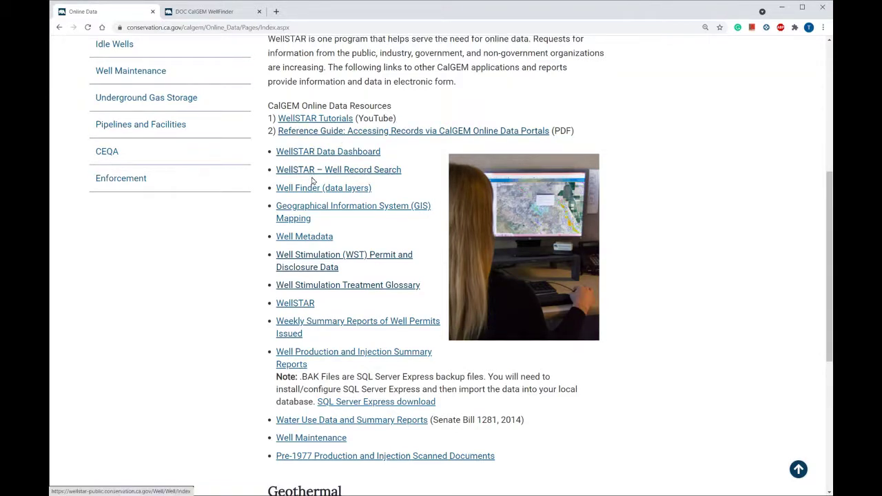
scroll(312, 180, "down", 1)
scroll(312, 180, "down", 1)
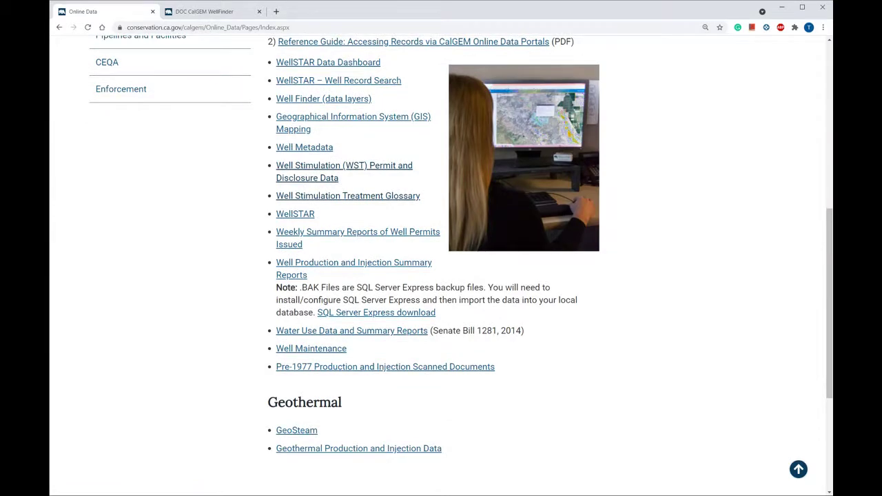
Switch to the Well Finder map and expand the City, County and Legislative Districts groups in its layer list
left_click(226, 14)
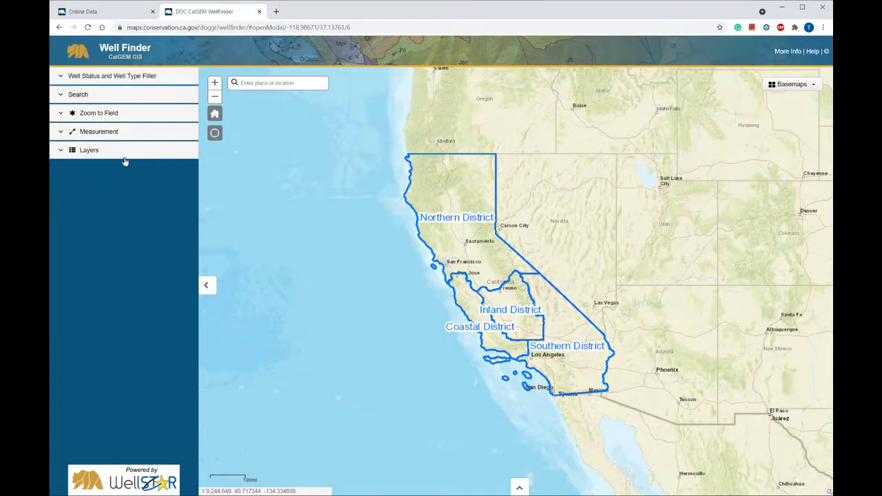
left_click(157, 151)
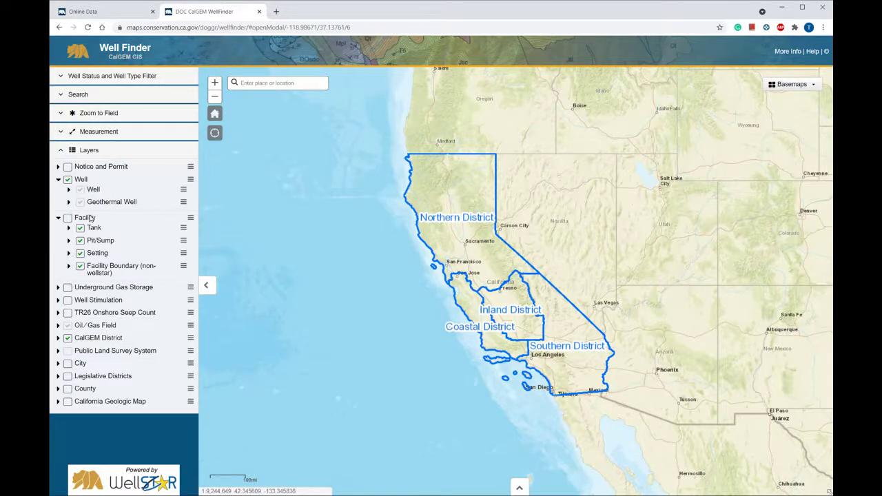
left_click(117, 170)
left_click(86, 363)
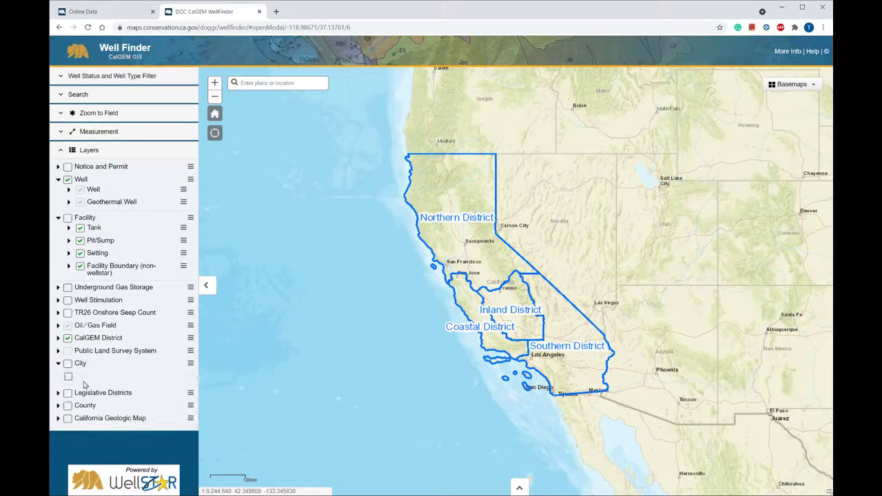
left_click(82, 405)
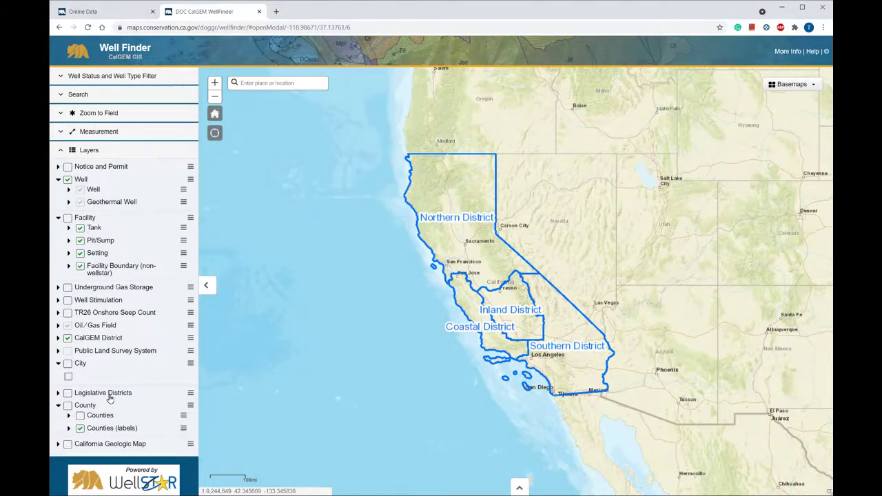
left_click(108, 394)
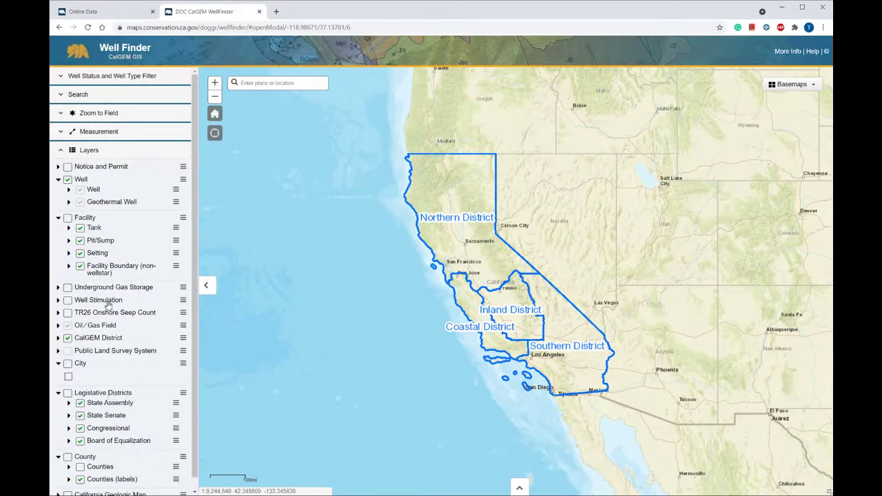
Examine the well status and type symbols in the Well layer's legend, and collapse the Well group
left_click(95, 193)
scroll(130, 238, "down", 3)
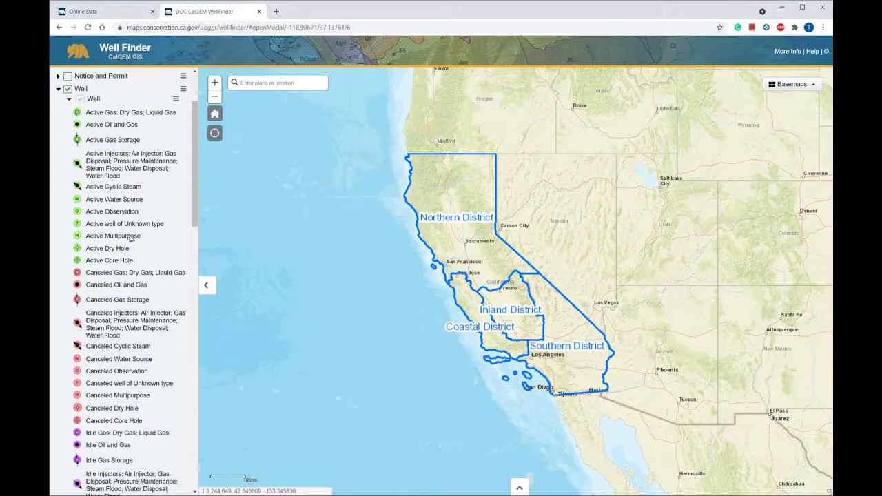
scroll(130, 238, "down", 5)
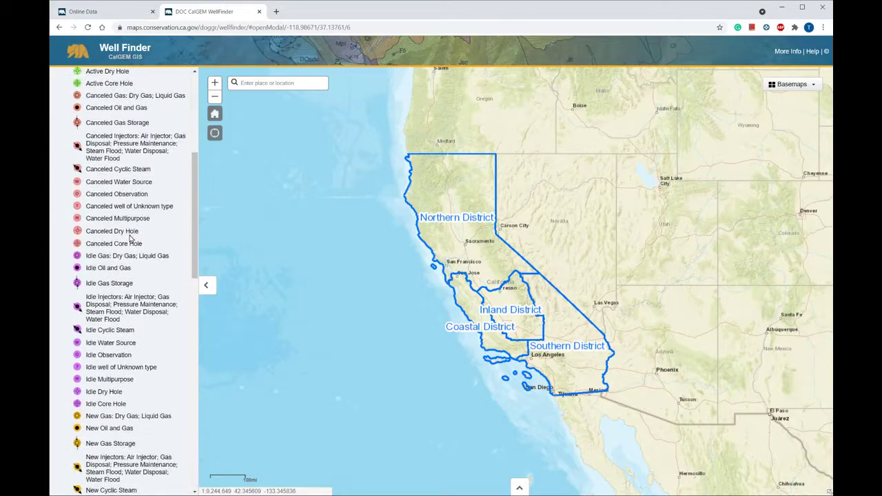
scroll(130, 238, "down", 3)
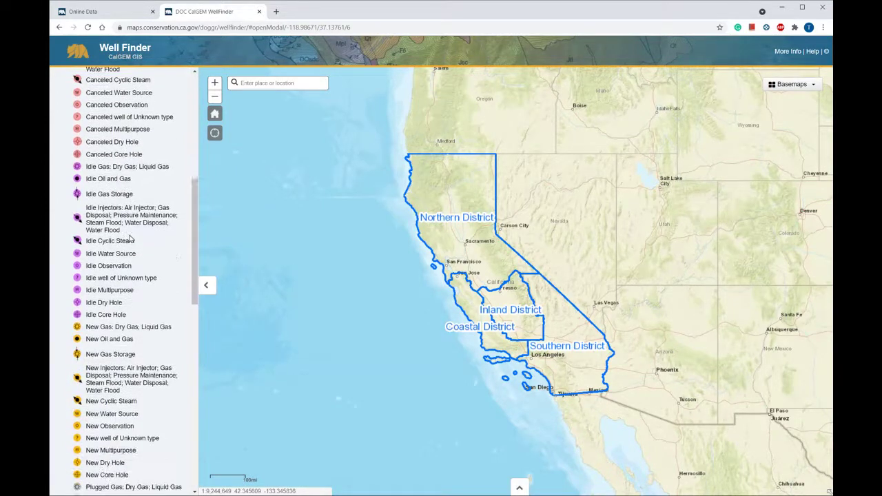
scroll(130, 238, "down", 2)
scroll(100, 198, "up", 12)
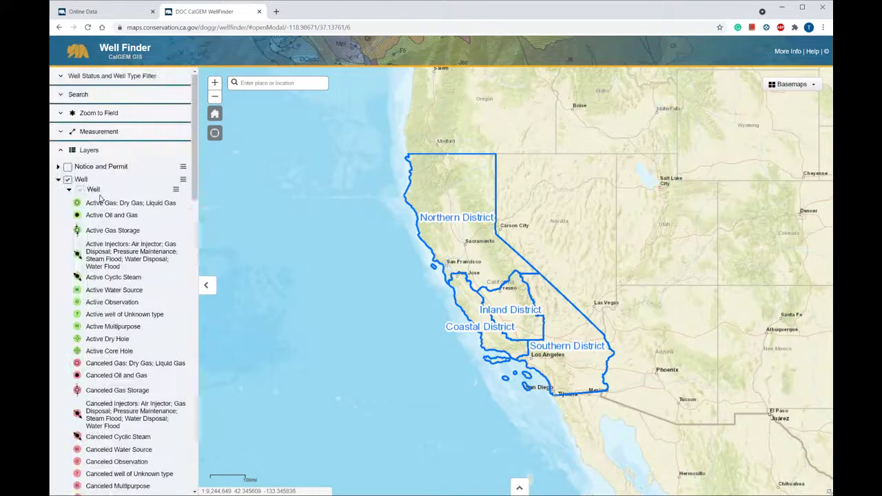
left_click(81, 181)
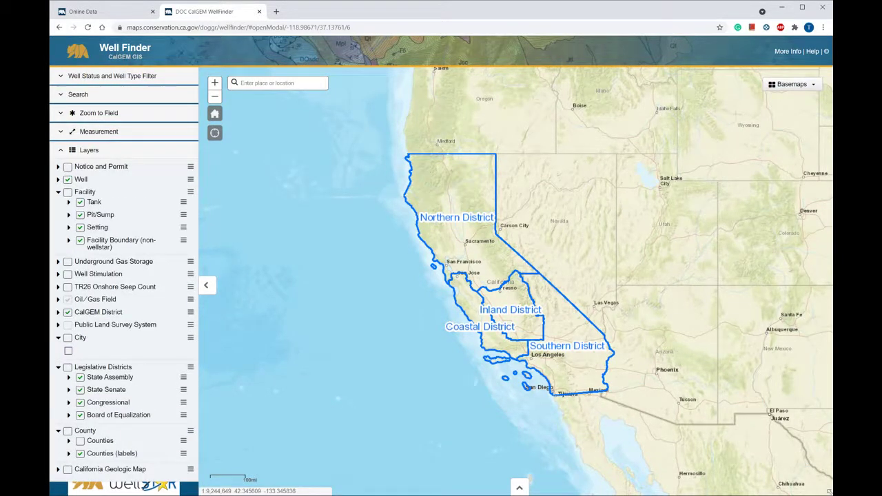
left_click(81, 97)
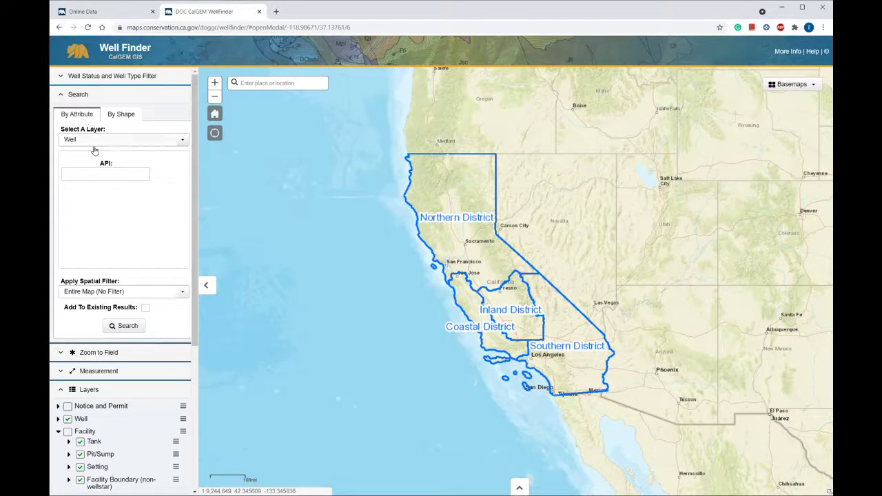
left_click(105, 174)
type("04059")
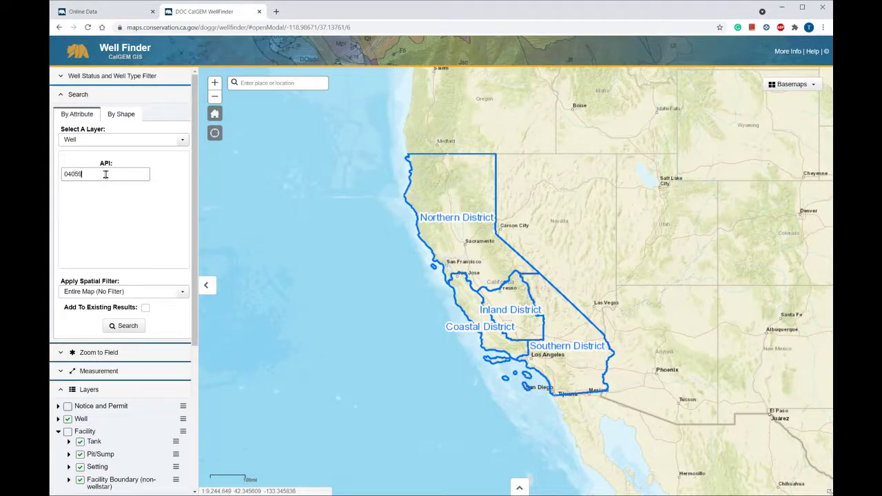
type("01302")
left_click(113, 325)
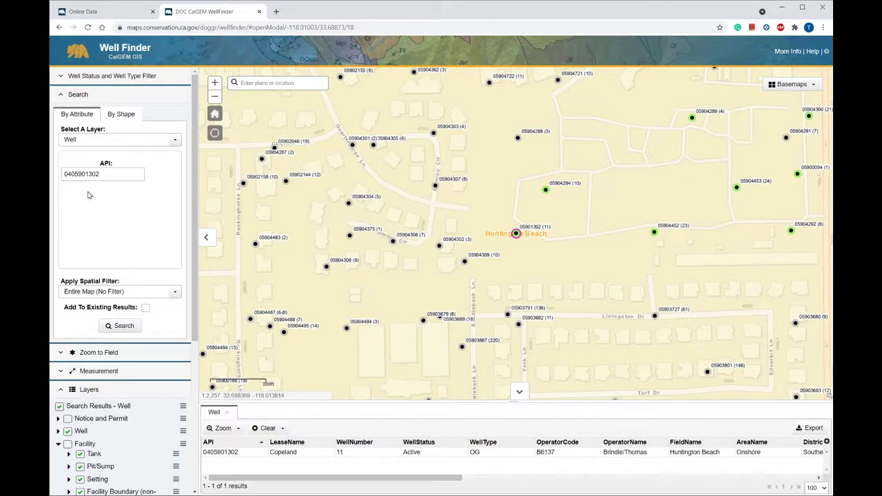
Switch to searching by shape, and set the map to show the City layer and hide the Well layer
left_click(122, 118)
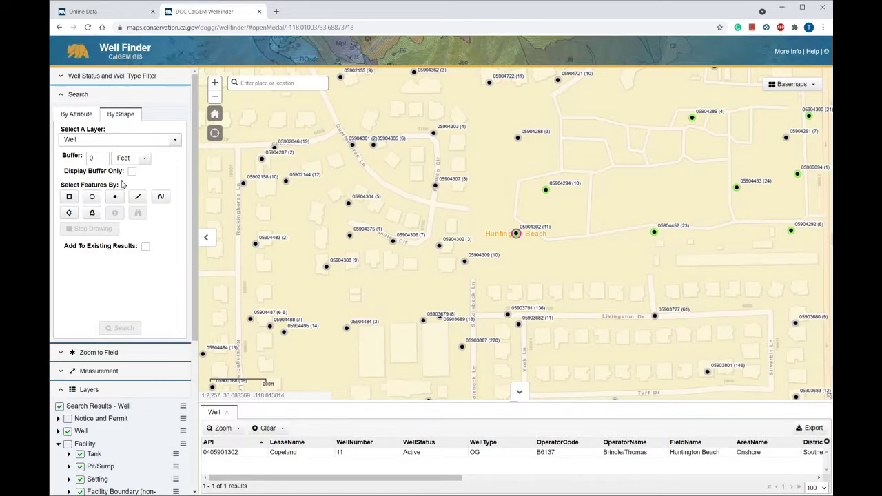
scroll(121, 279, "down", 1)
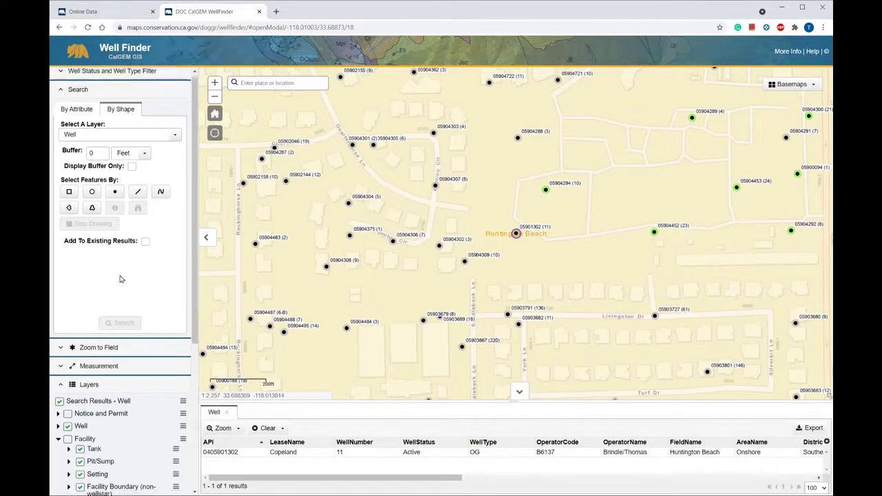
scroll(120, 279, "down", 5)
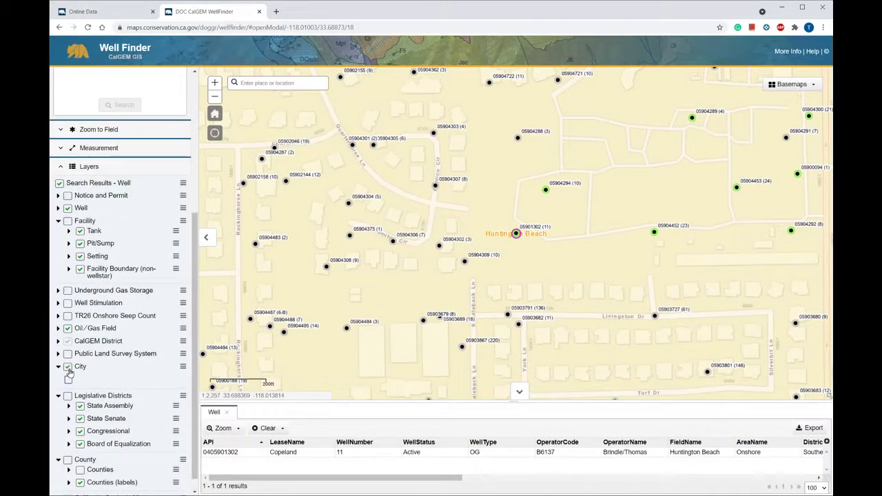
scroll(250, 307, "down", 4)
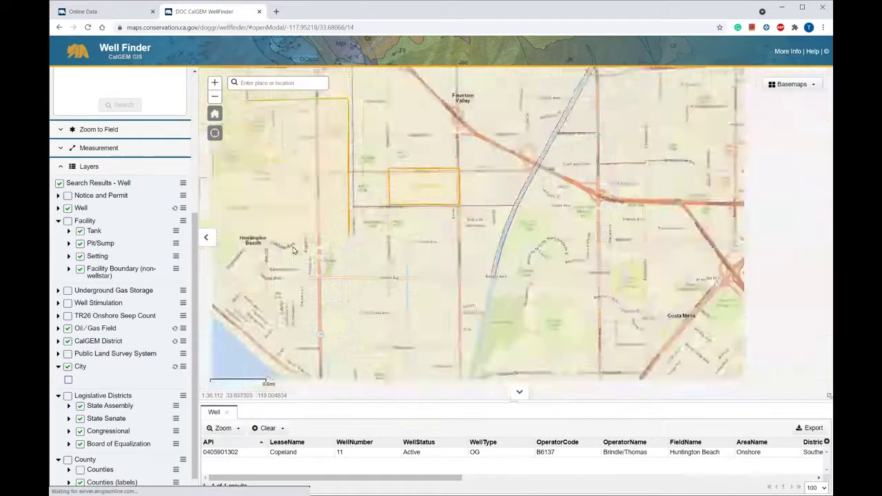
scroll(349, 334, "down", 1)
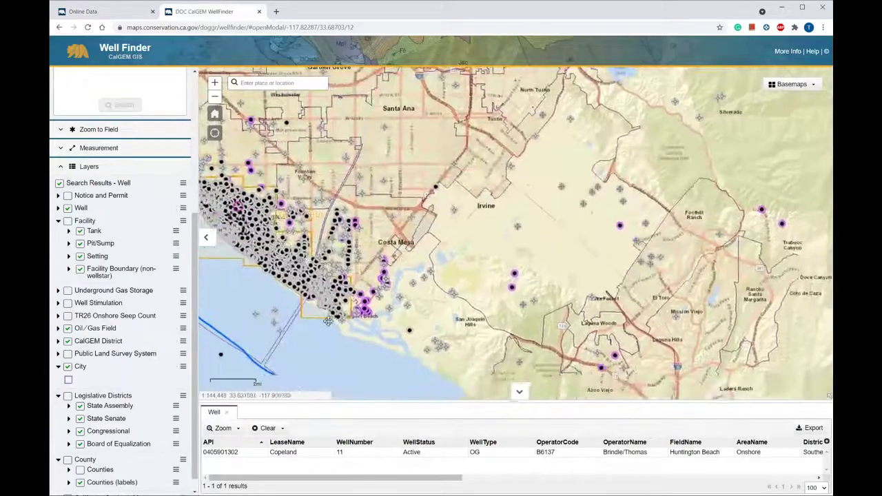
left_click(67, 208)
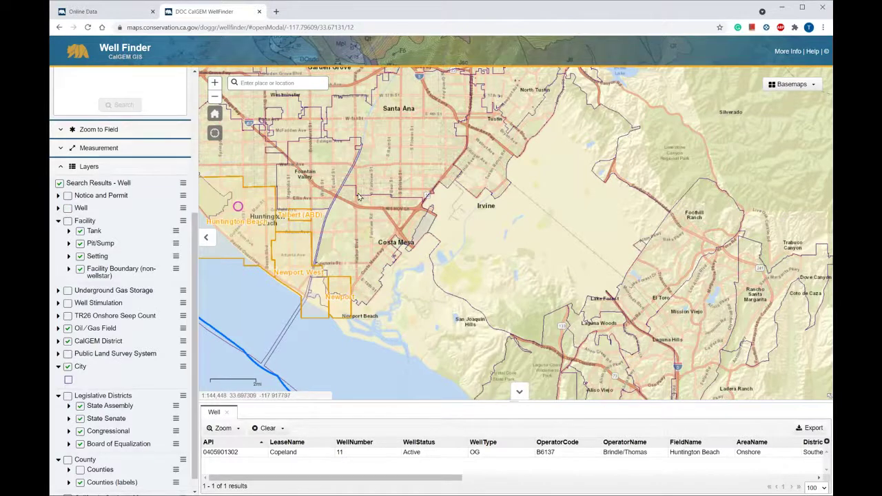
Draw a freehand polygon around the Costa Mesa city area and search the Well layer within it
scroll(358, 194, "up", 1)
scroll(131, 124, "up", 3)
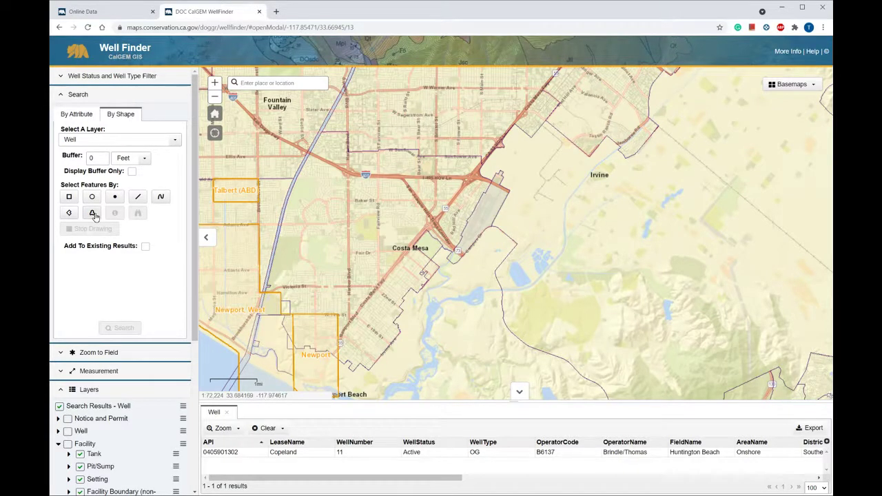
left_click(93, 214)
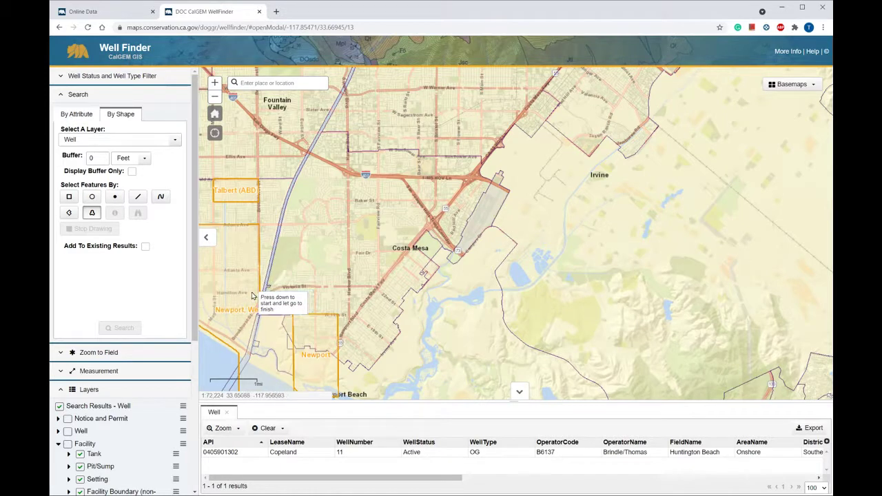
mouse_move(250, 292)
left_mouse_down()
mouse_move(256, 181)
mouse_move(283, 171)
mouse_move(313, 122)
mouse_move(500, 169)
mouse_move(507, 180)
mouse_move(482, 241)
mouse_move(410, 341)
mouse_move(348, 373)
mouse_move(303, 363)
mouse_move(277, 343)
mouse_move(264, 304)
left_mouse_up()
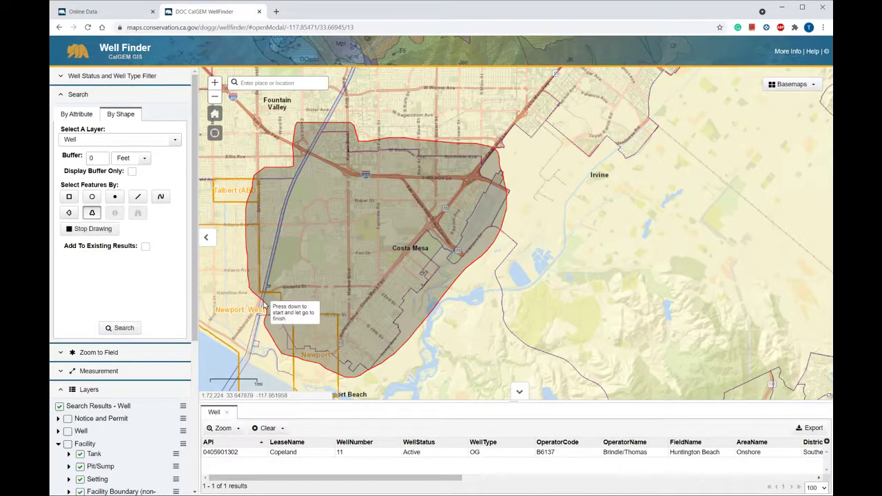
left_click(124, 329)
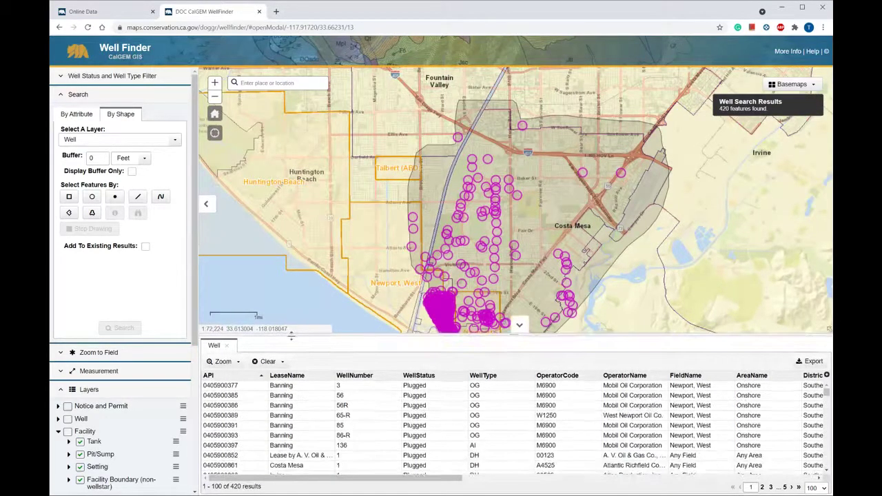
left_click_drag(291, 404, 291, 338)
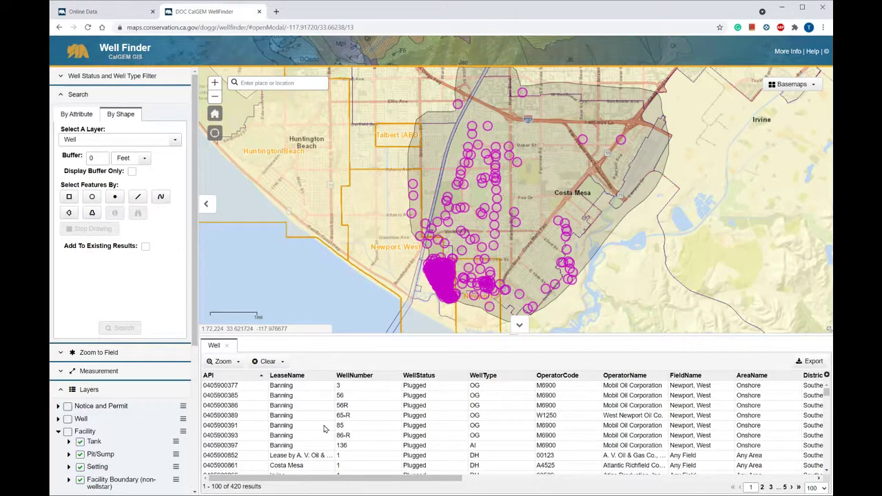
left_click(238, 426)
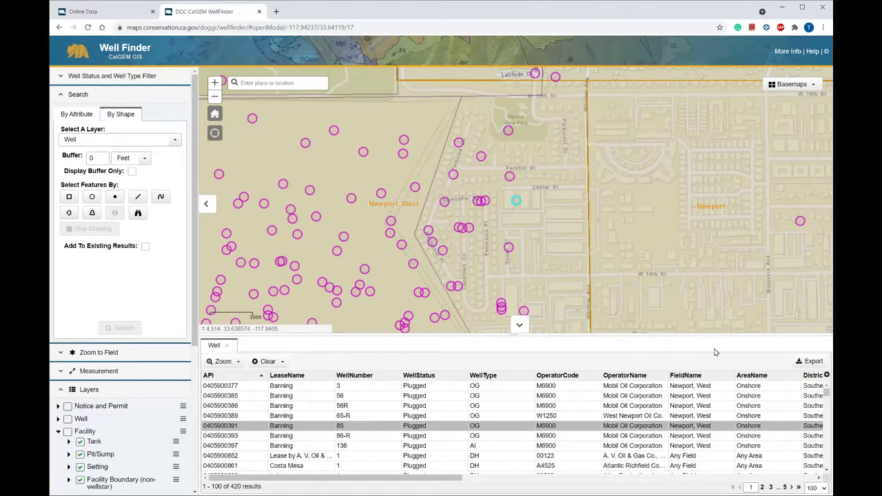
Check which export formats are offered for the well search results, and leave without exporting
left_click(809, 363)
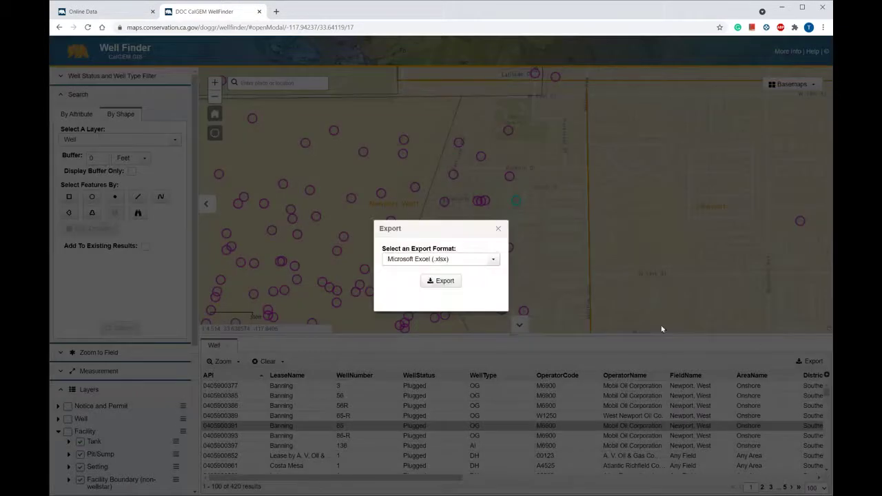
left_click(493, 263)
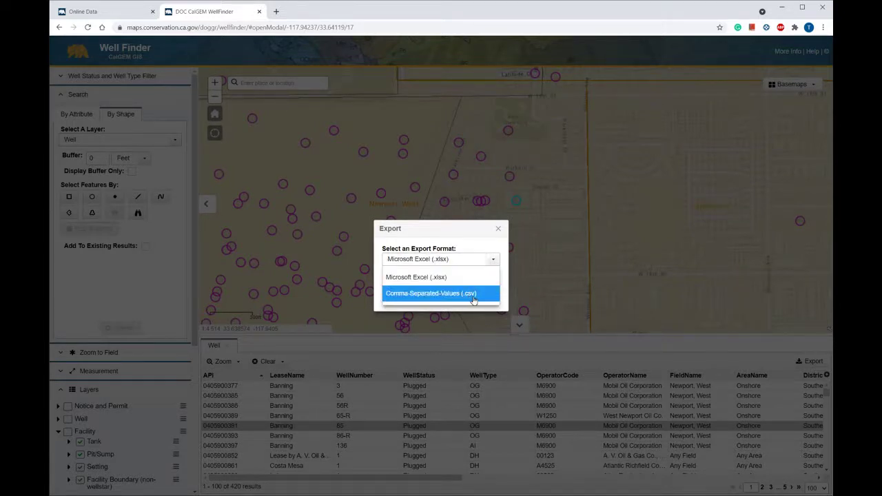
left_click(498, 232)
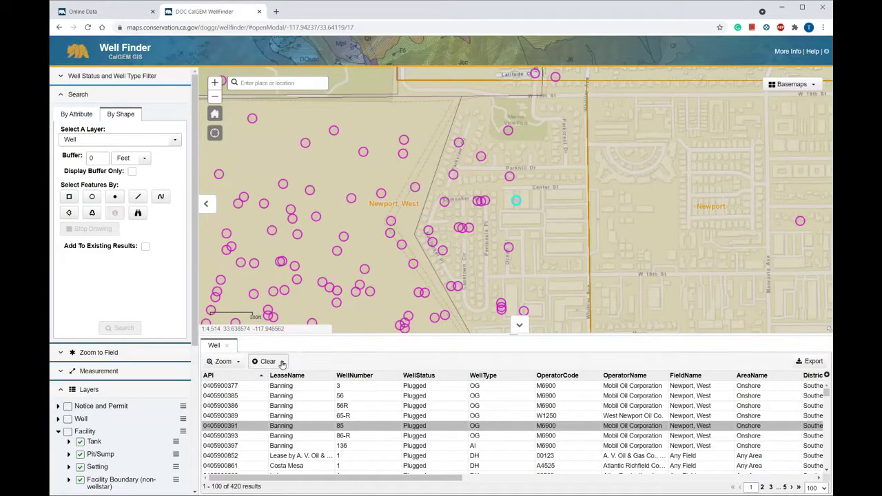
Clear all search results, including the drawn search area and the table records
left_click(267, 361)
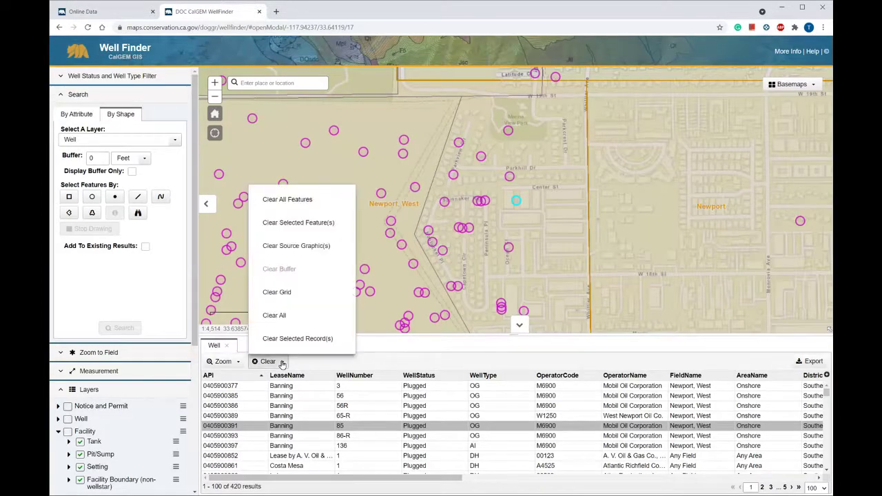
left_click(282, 324)
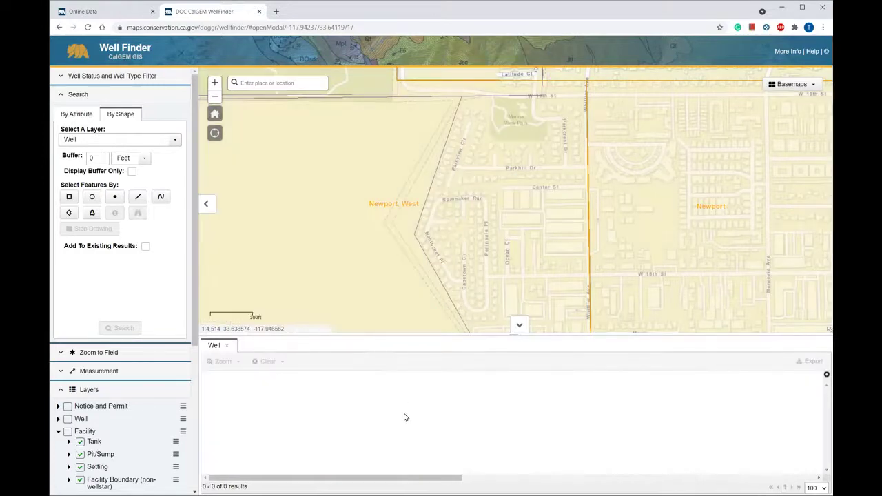
Turn on the Well layer and turn off the City layer on the map
scroll(82, 380, "down", 1)
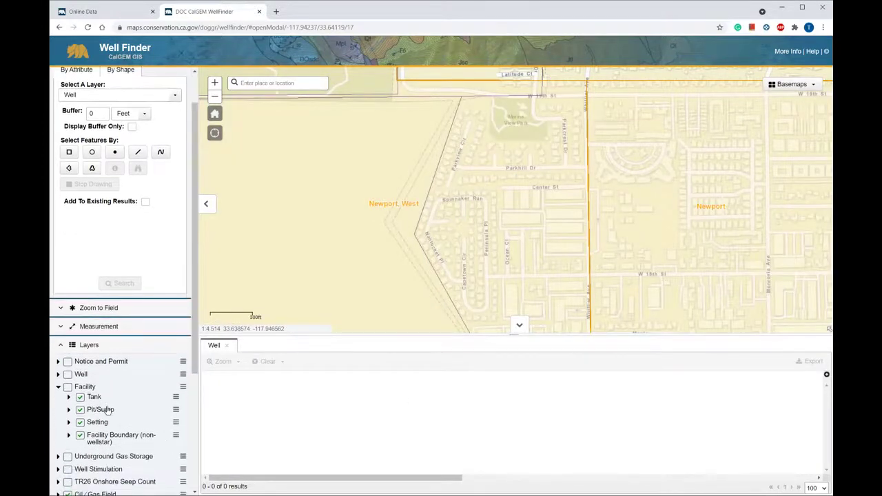
left_click(68, 374)
scroll(69, 378, "down", 4)
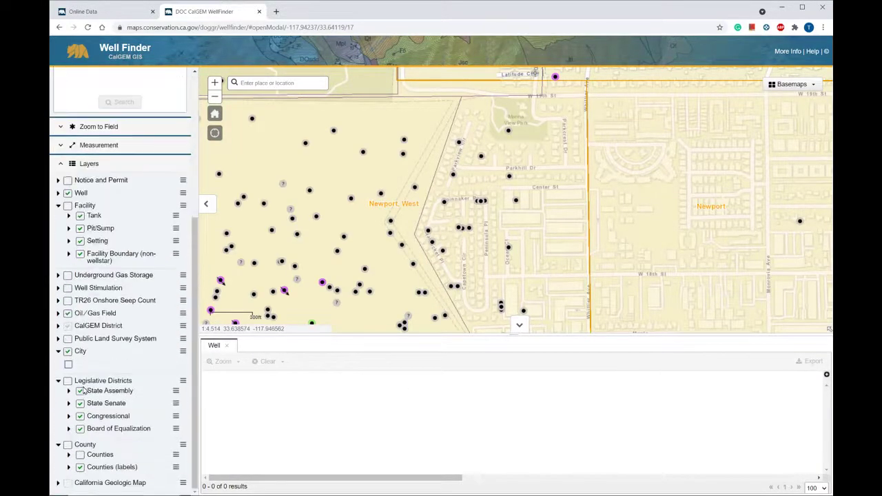
left_click(79, 403)
scroll(110, 365, "up", 5)
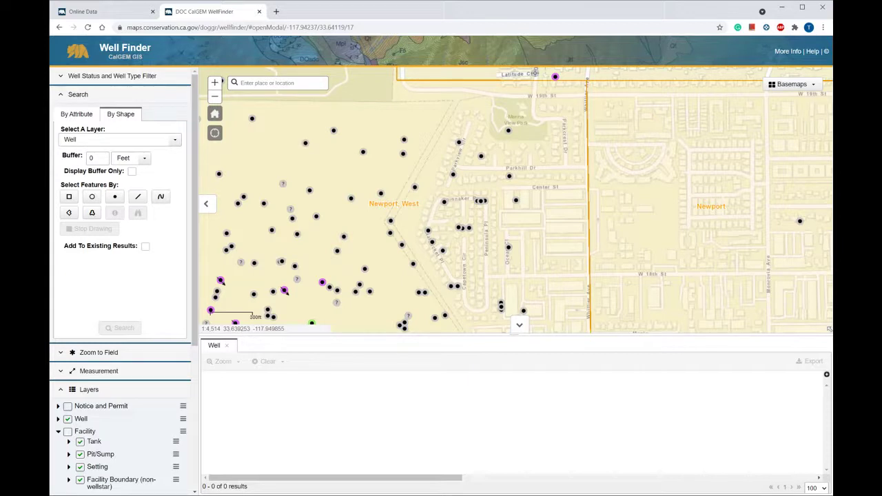
Find the Andree Clark Bird Refuge by place name and go to it on the map
left_click(282, 84)
type("Andree Clark Bird Re")
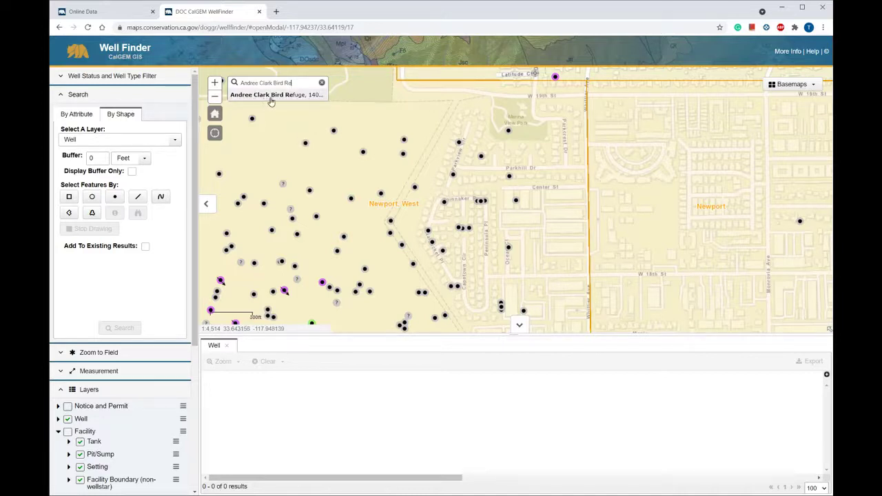
left_click(269, 96)
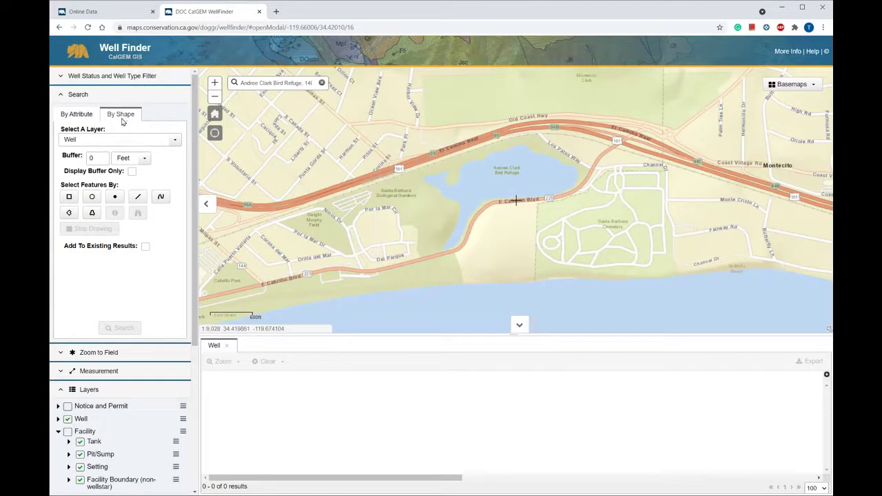
Search the Well layer within a 2,500-foot buffer around a point placed on the Andree Clark Bird Refuge
double_click(96, 159)
type("2500")
left_click(116, 198)
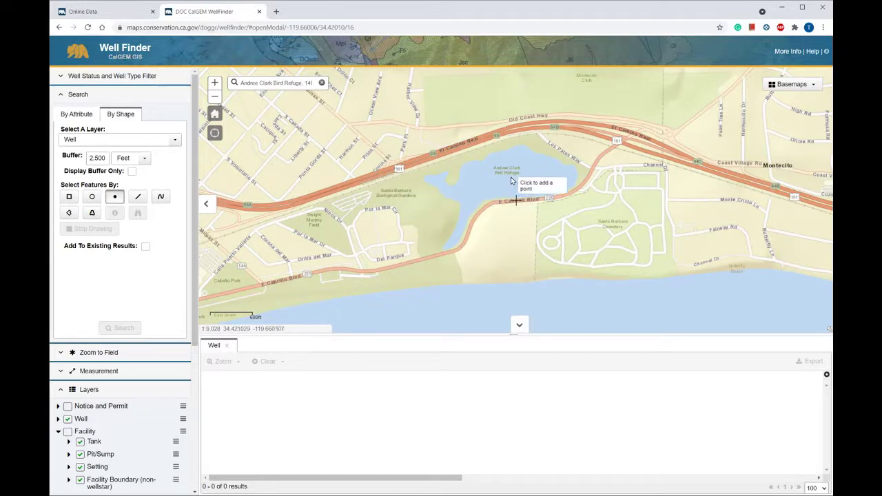
left_click(511, 178)
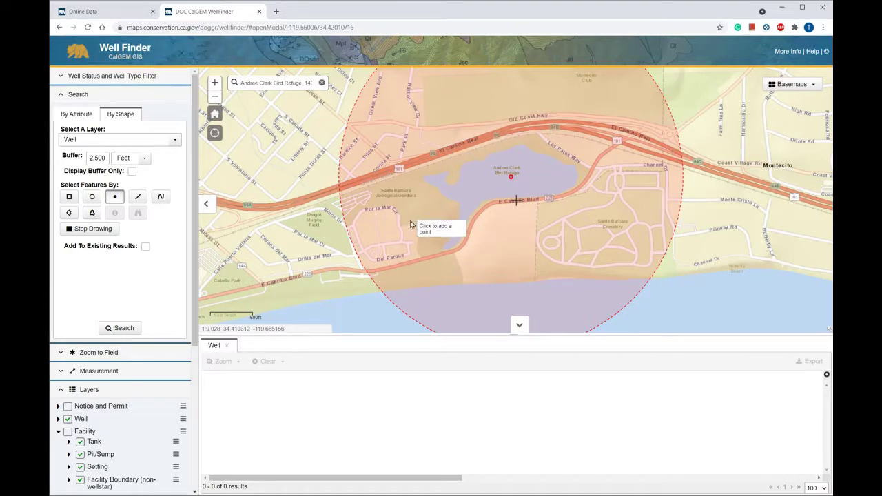
left_click(133, 331)
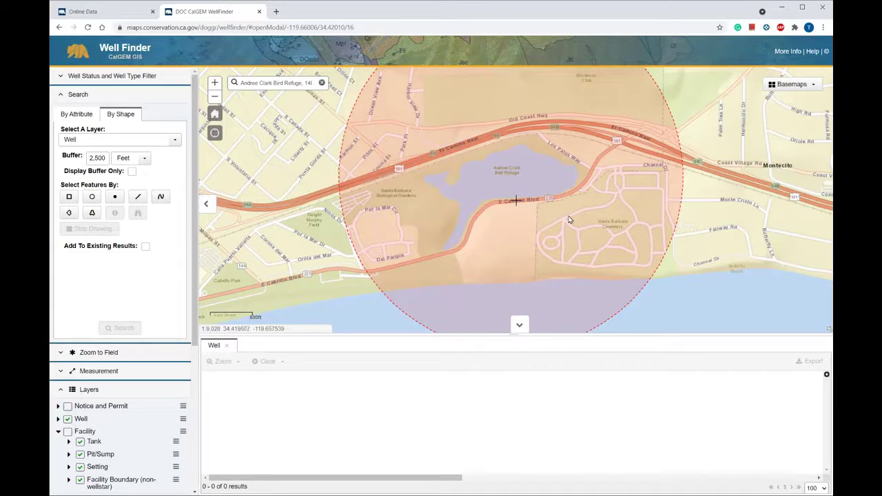
Enable adding to existing results and search the Well layer around a second point with the same buffer, placed in the Summerland (ABD) field
scroll(576, 213, "down", 1)
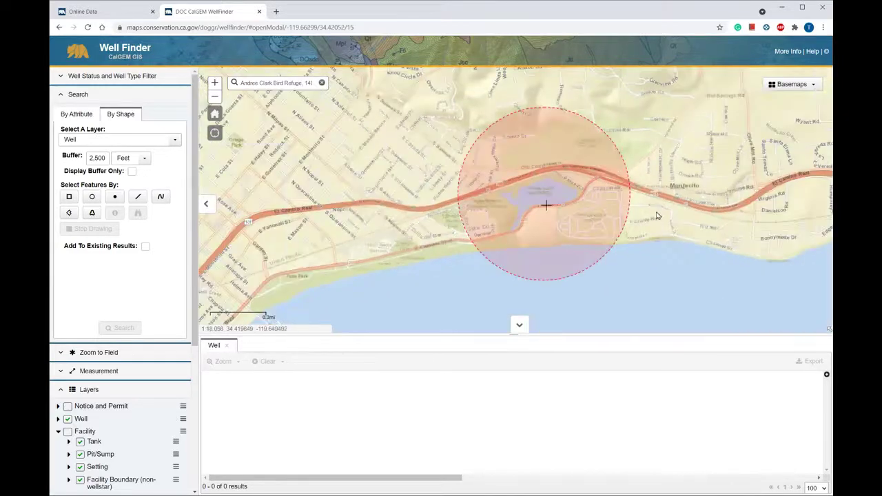
left_click_drag(576, 214, 518, 210)
scroll(482, 206, "down", 1)
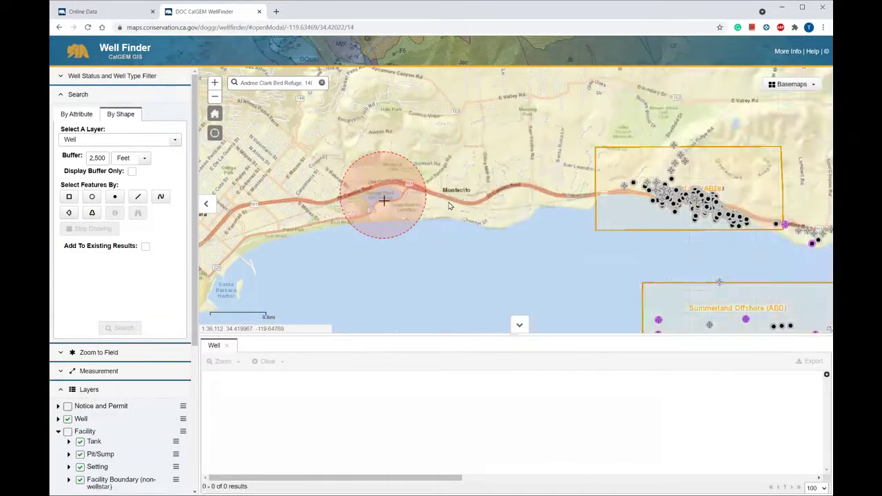
left_click(146, 247)
left_click(650, 176)
left_click(116, 197)
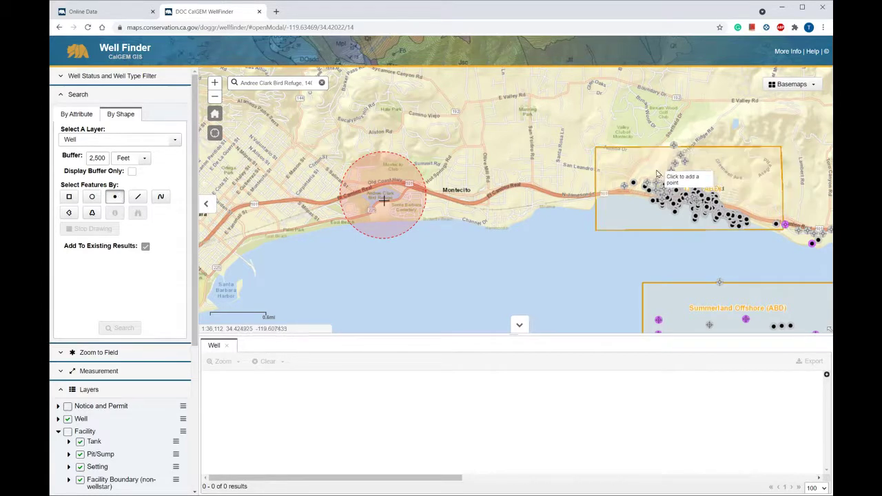
left_click(656, 170)
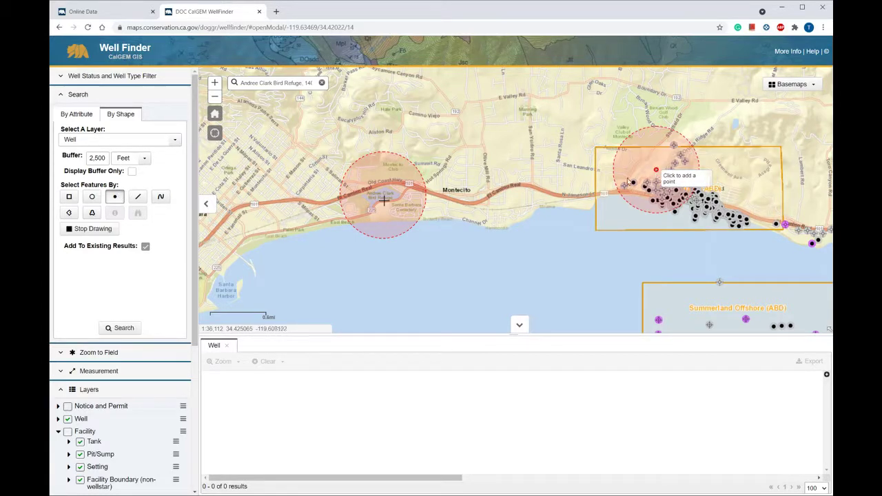
left_click(120, 328)
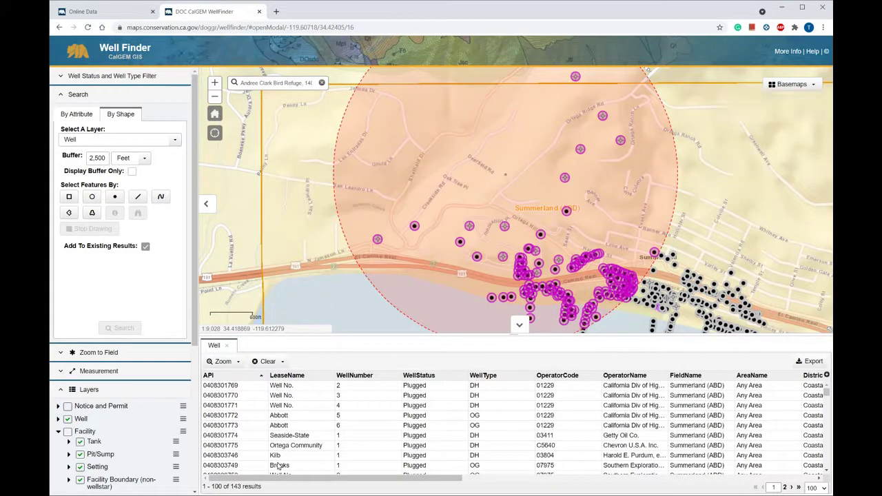
Clear everything from the buffered Summerland well search, including its table records and map graphics
left_click(280, 364)
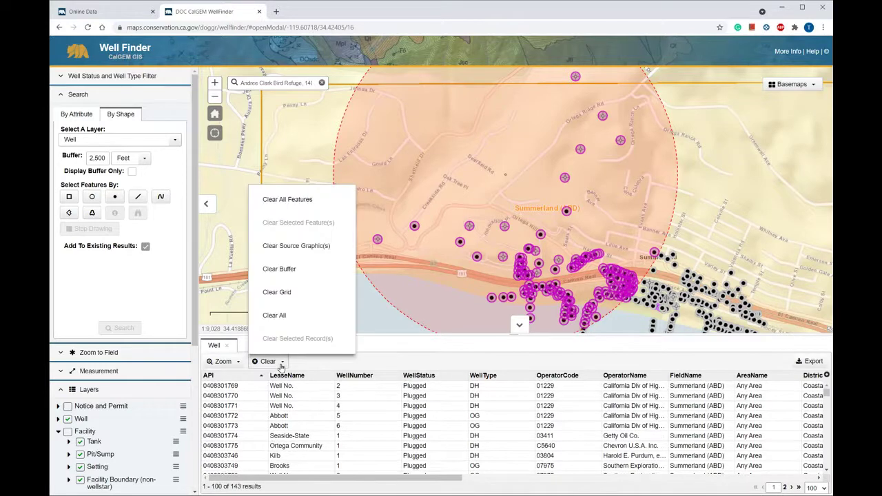
left_click(275, 315)
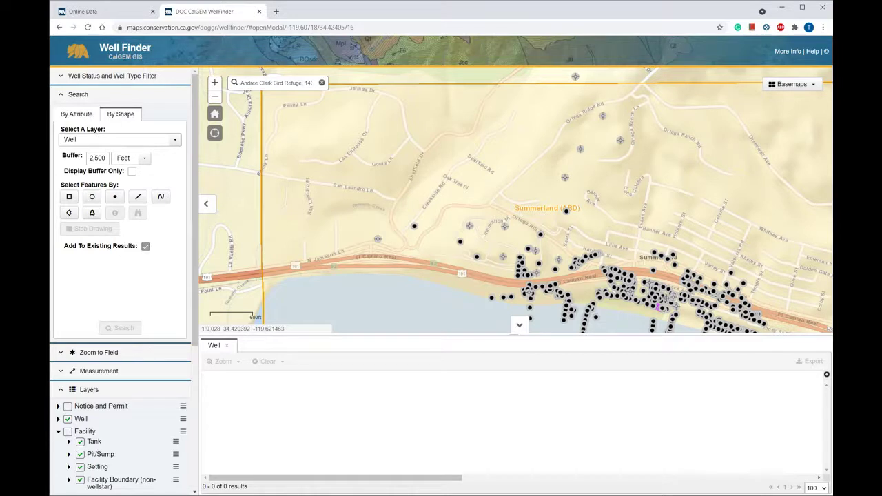
Zoom the map to the Lost Hills field by selecting it from the field list
scroll(117, 258, "down", 3)
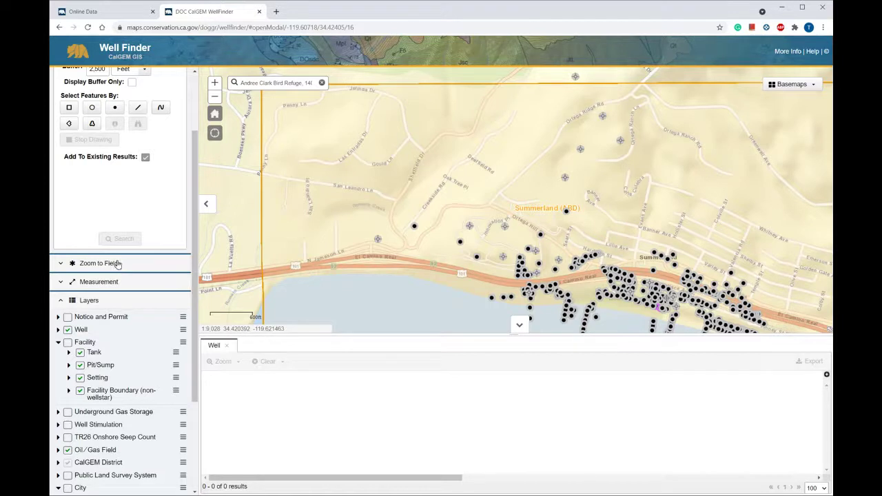
left_click(117, 265)
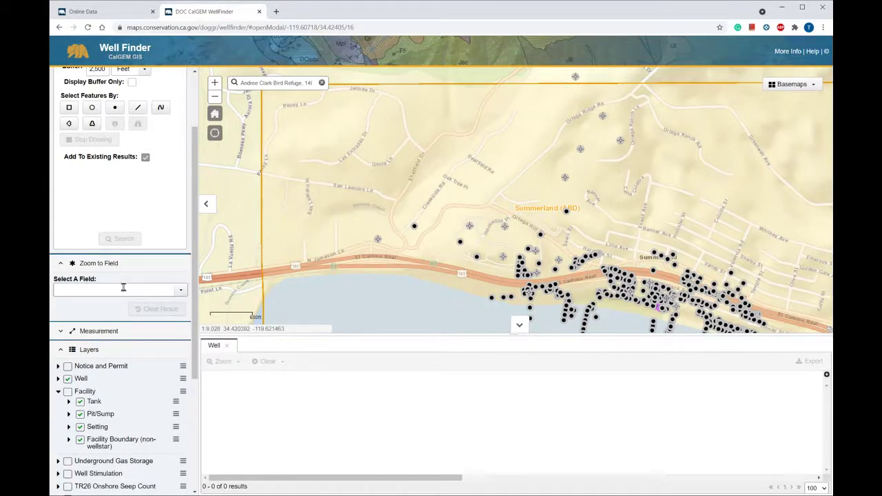
left_click(179, 290)
scroll(138, 90, "down", 5)
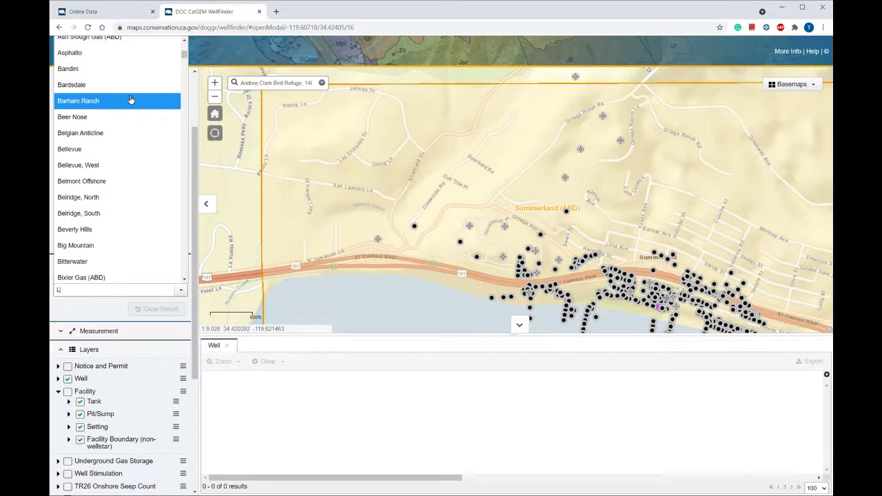
type("Lost")
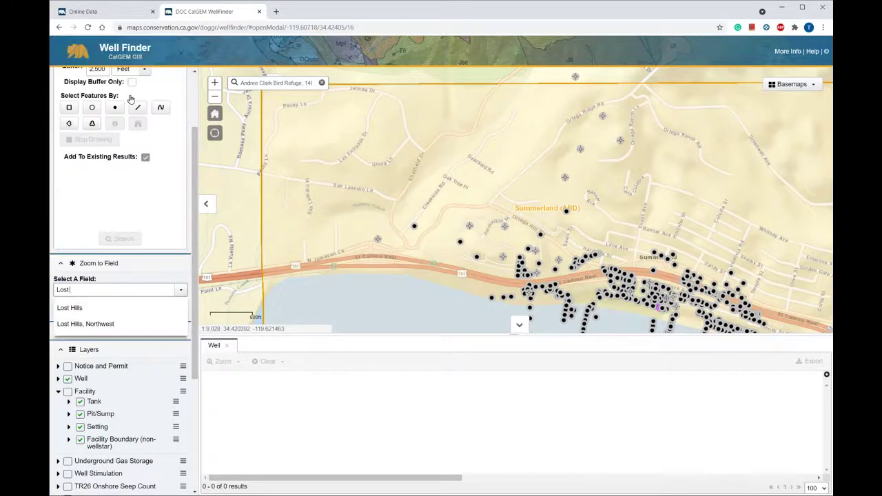
left_click(107, 307)
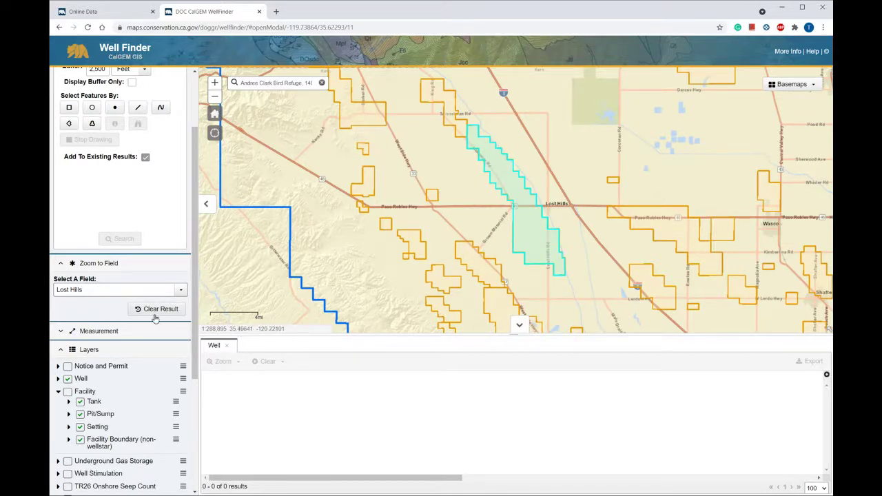
Clear the well status and type filter, apply it with Oil & Gas wells selected, and open a well's details in the Lost Hills field
scroll(147, 323, "up", 2)
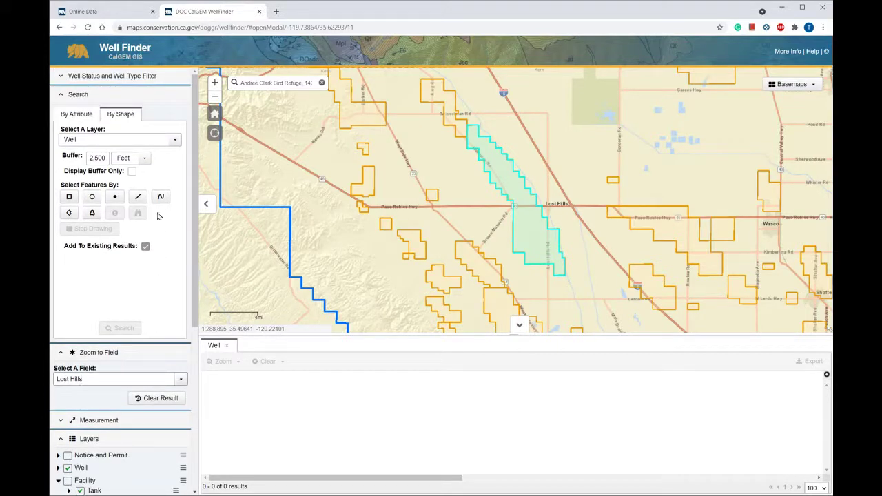
left_click(86, 76)
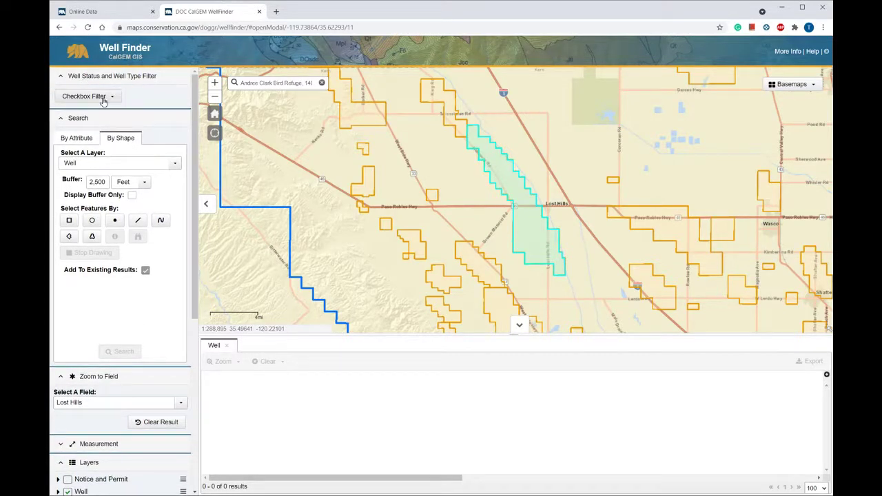
left_click(103, 96)
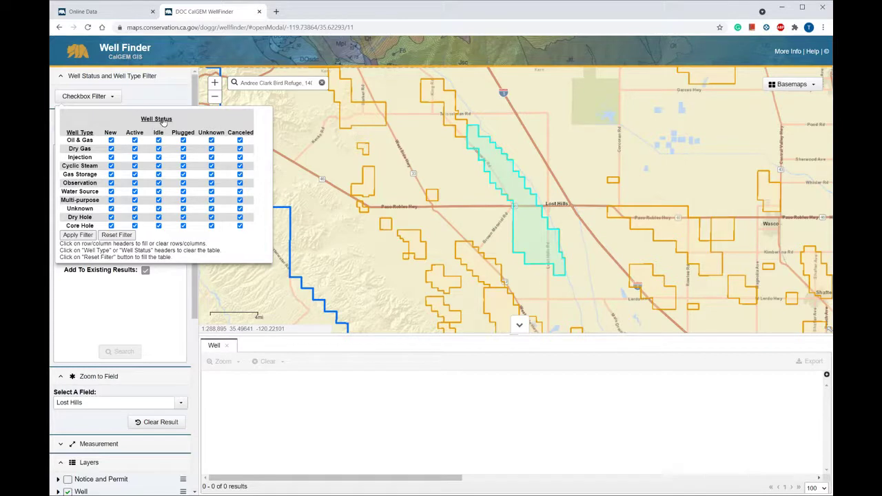
left_click(163, 120)
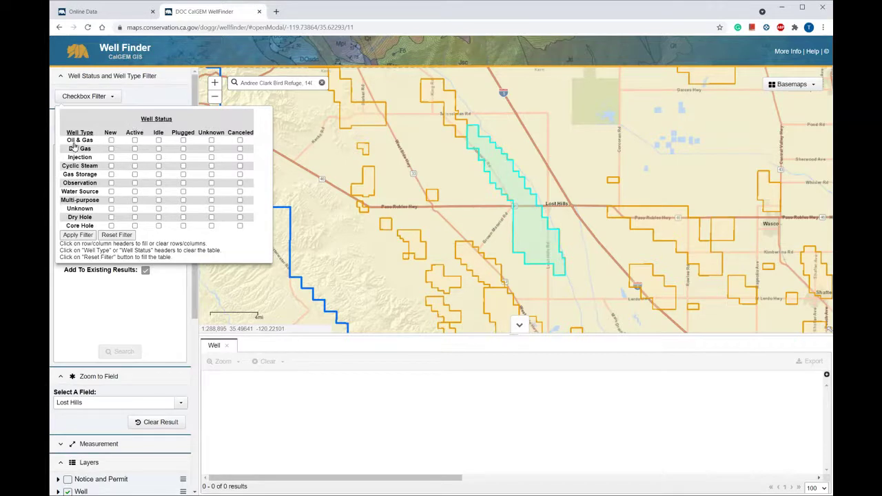
left_click(110, 141)
left_click(79, 235)
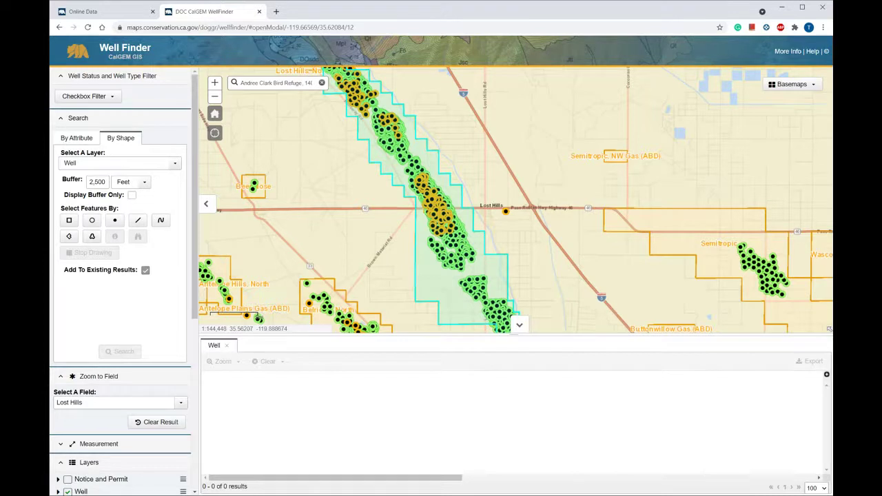
left_click(402, 154)
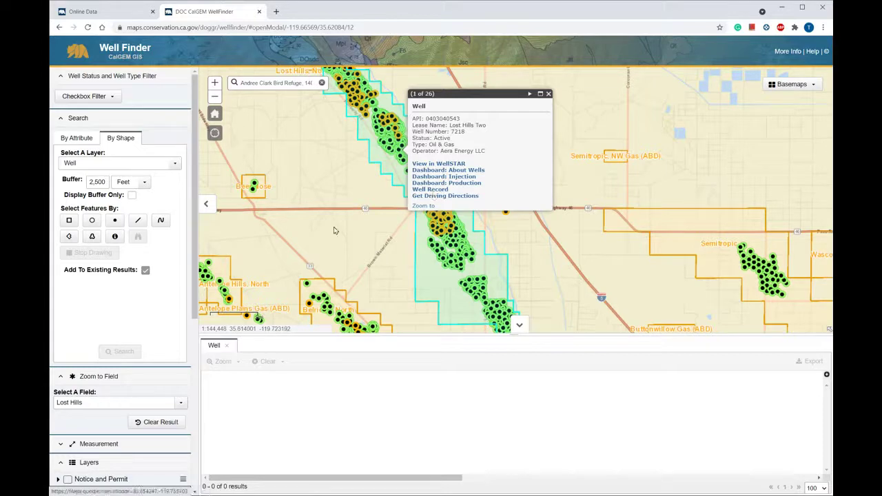
Measure the distance in feet from a point on the highway southwest of Lost Hills to the wells in the field
scroll(111, 303, "down", 1)
scroll(112, 306, "down", 2)
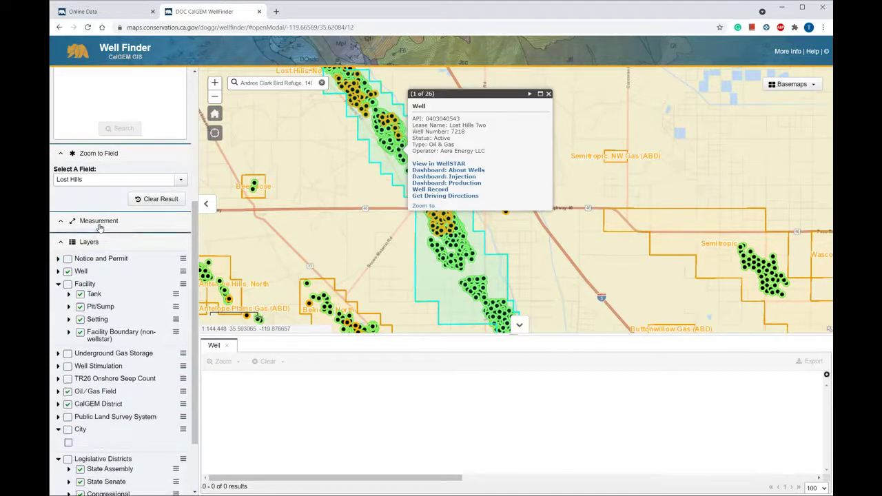
left_click(100, 227)
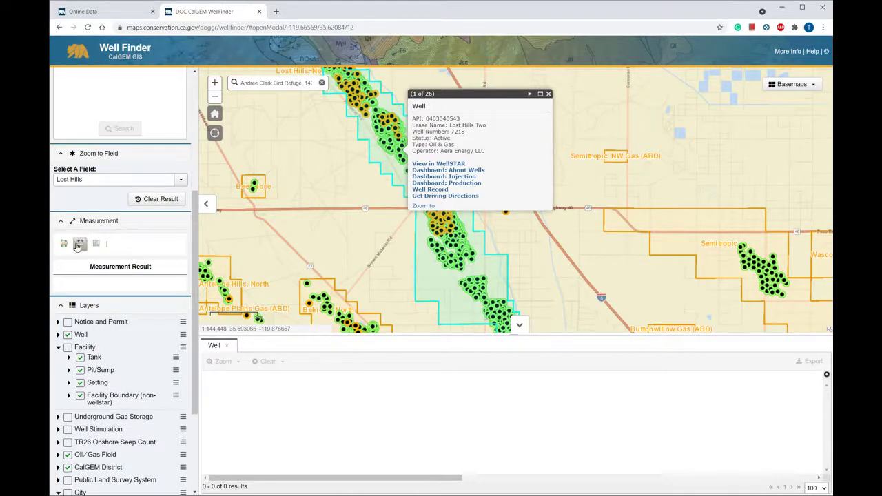
left_click(80, 242)
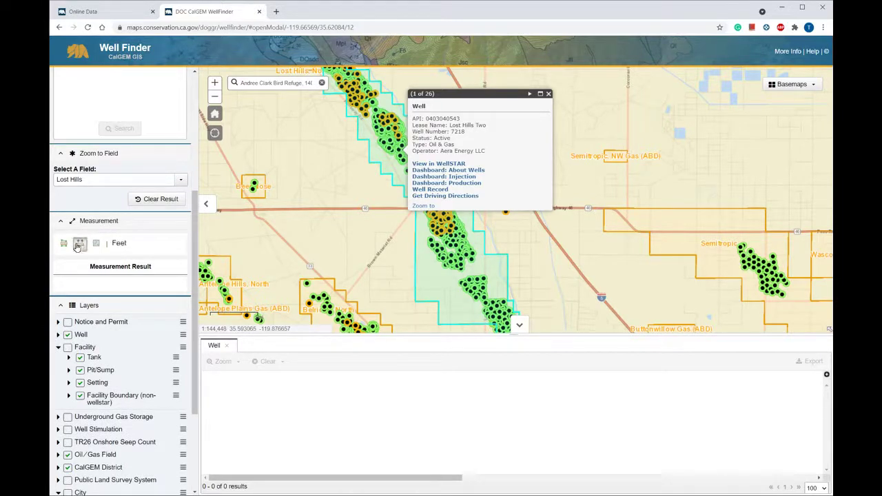
left_click(128, 245)
left_click(128, 295)
left_click(270, 219)
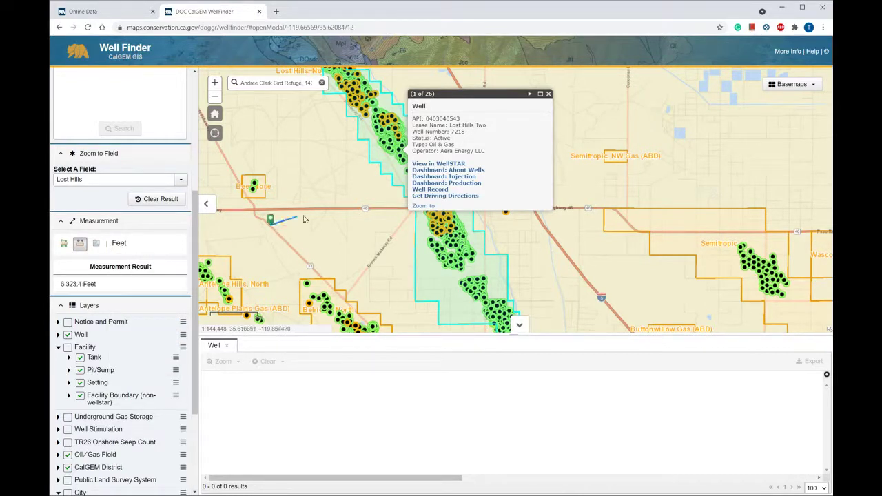
double_click(402, 167)
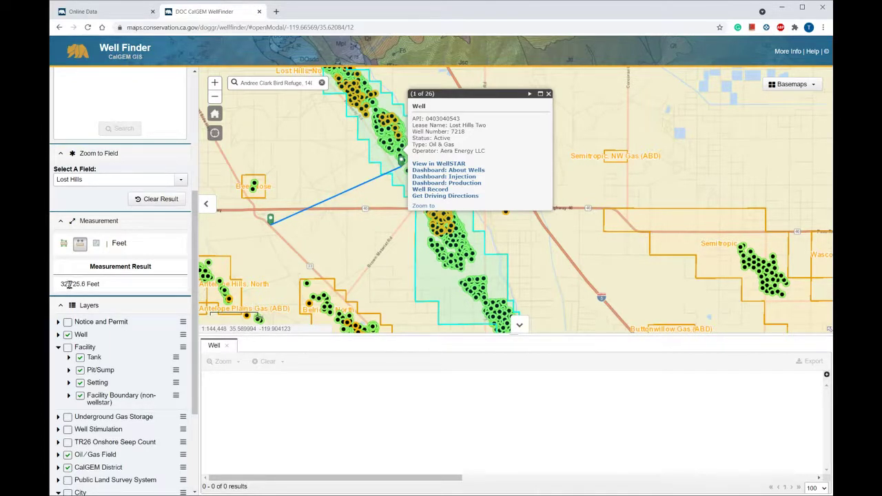
Measure the area in square feet of a triangle drawn just west of the Lost Hills field
left_click(64, 248)
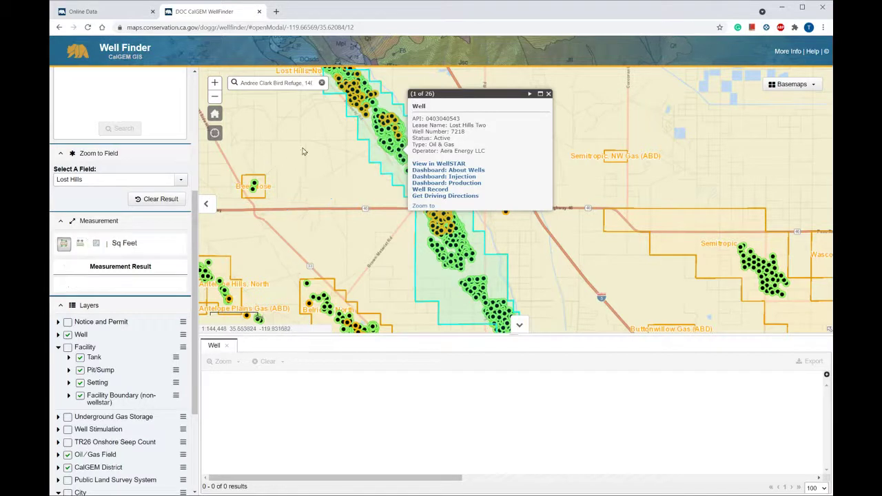
left_click(301, 148)
left_click(263, 232)
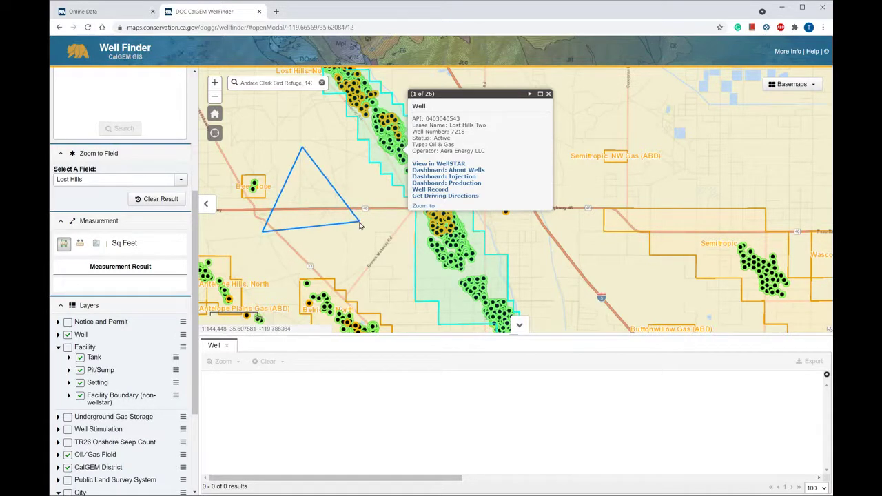
double_click(359, 221)
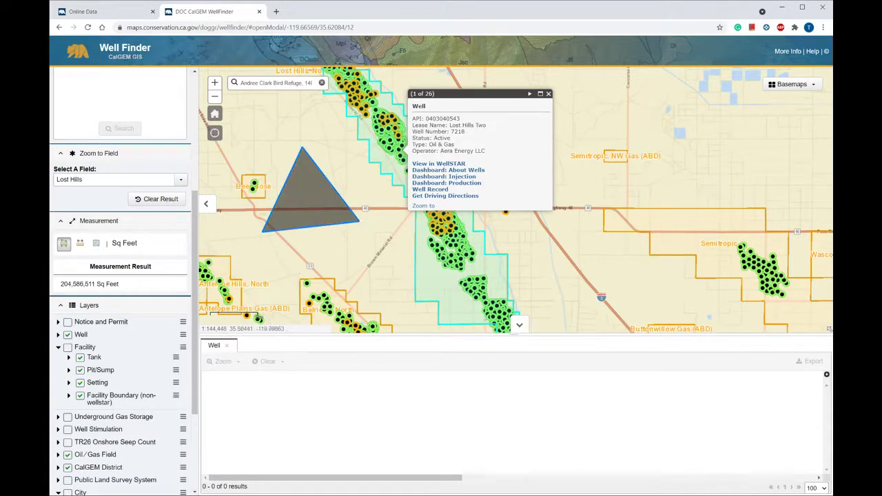
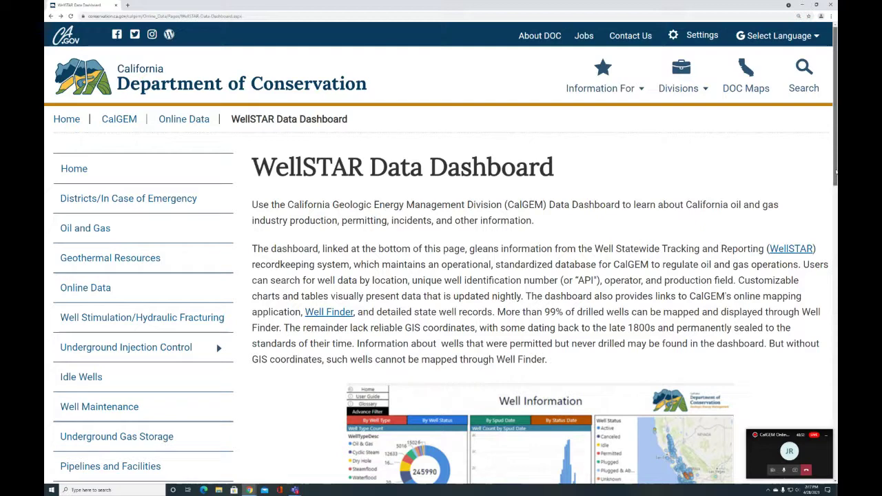
Open the Data Dashboard from the end of the WellSTAR Data Dashboard page and acknowledge the data disclaimer
scroll(532, 207, "down", 1)
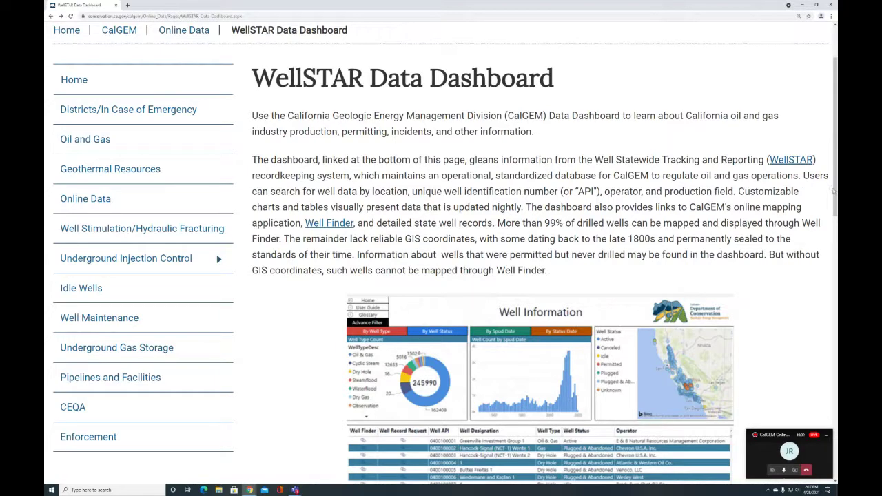
left_click_drag(834, 189, 834, 285)
scroll(531, 234, "down", 2)
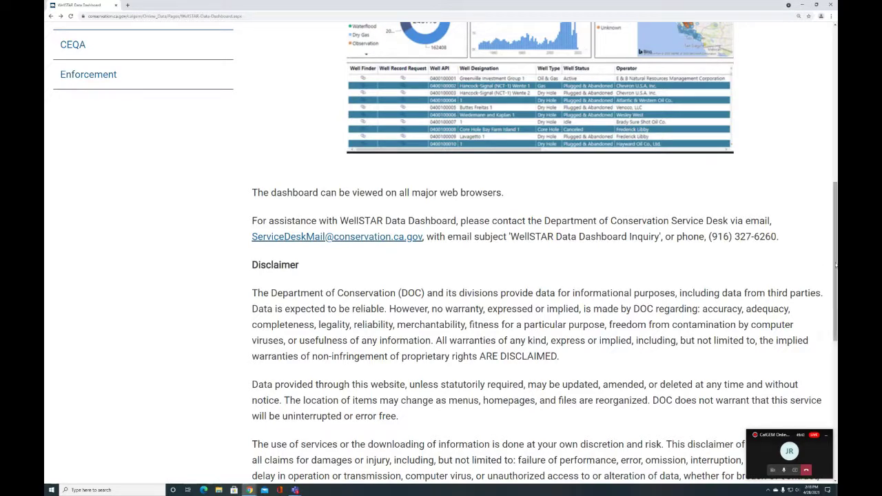
scroll(825, 289, "down", 2)
scroll(829, 312, "down", 1)
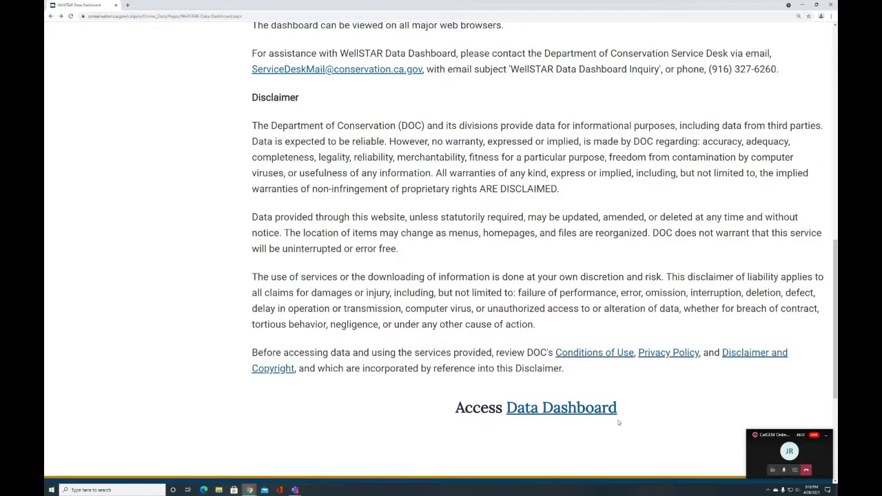
left_click(559, 408)
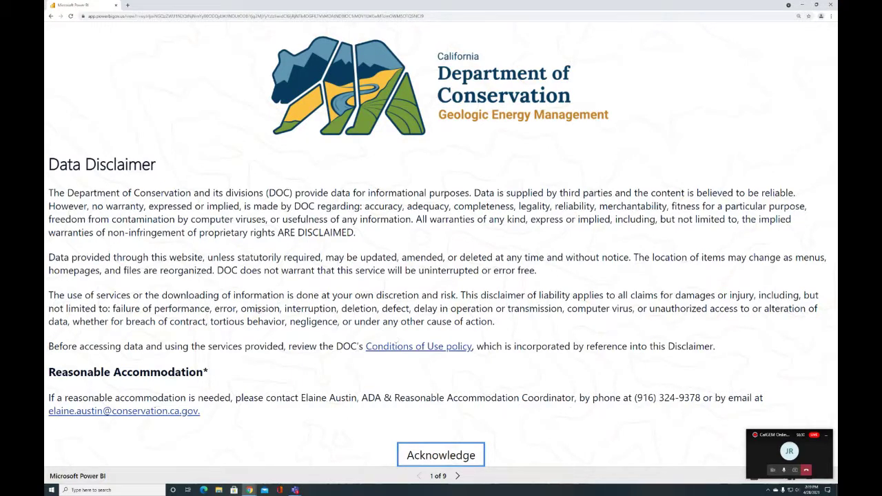
left_click(432, 460)
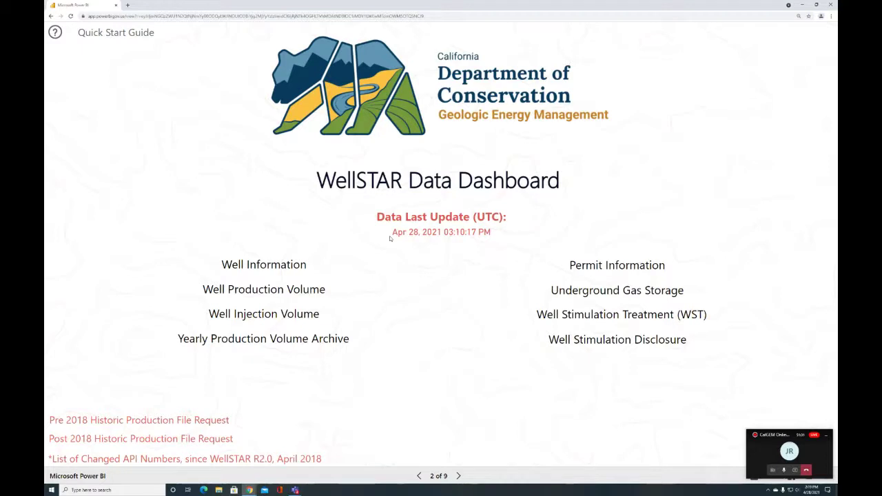
Look through the first pages of the Quick Start Guide and return to the dashboard's home page
left_click(98, 37)
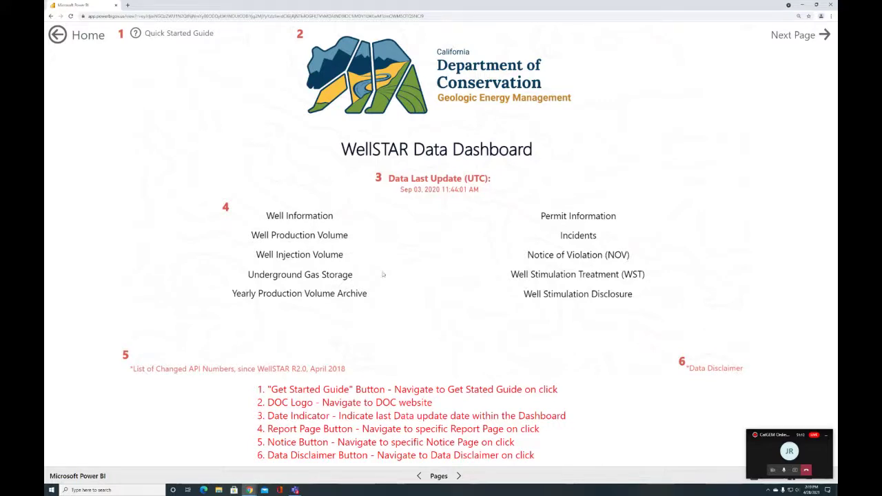
left_click(786, 38)
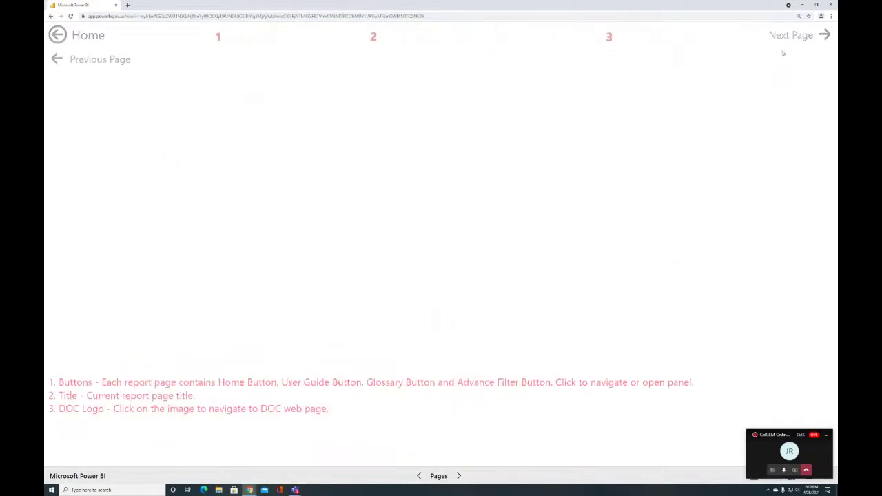
left_click(90, 37)
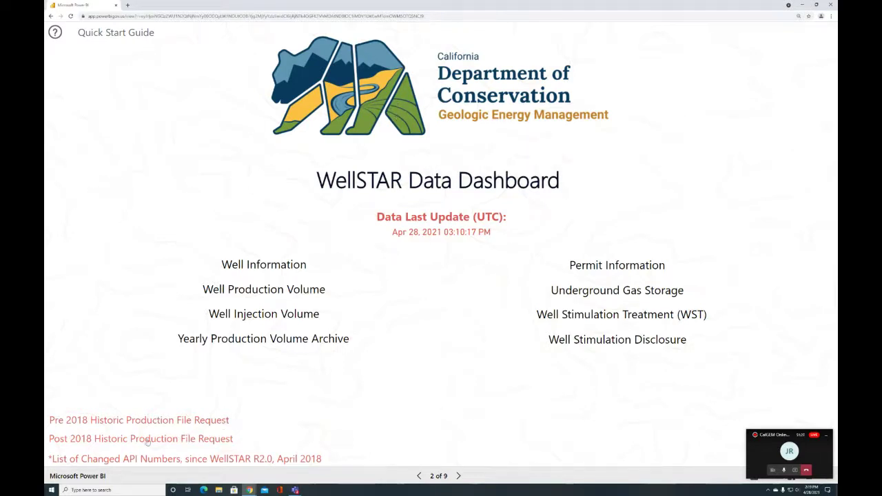
View the Pre 2018 and Post 2018 Historic Production File Request pages, returning to the dashboard after each
left_click(115, 422)
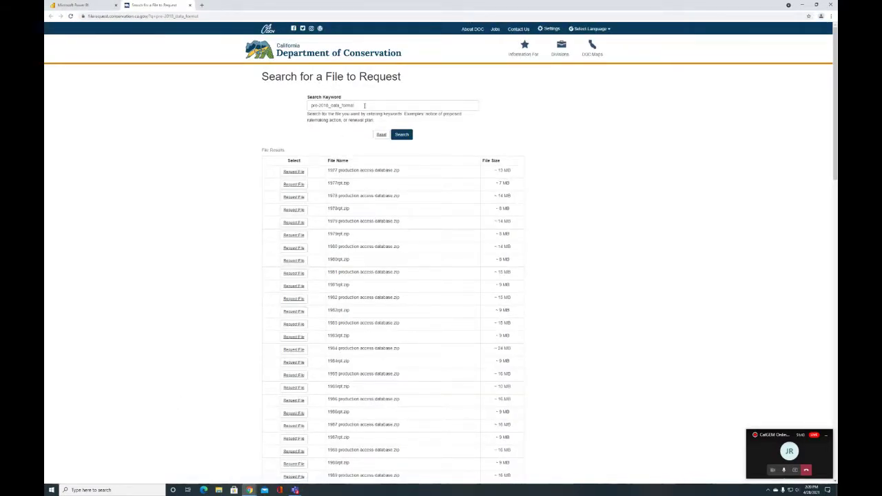
left_click(72, 5)
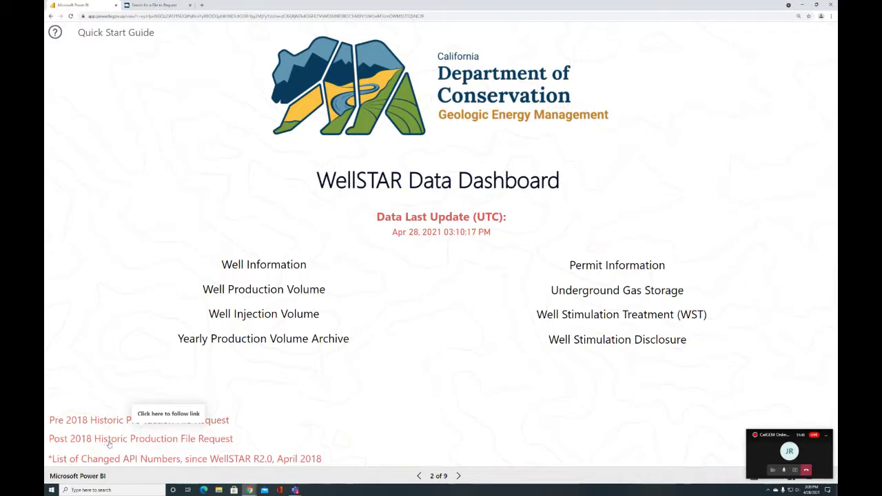
left_click(173, 440)
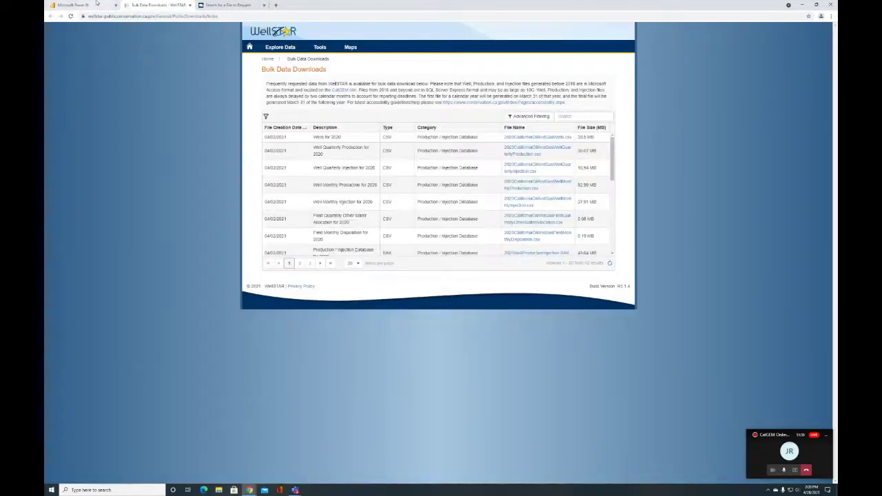
left_click(90, 6)
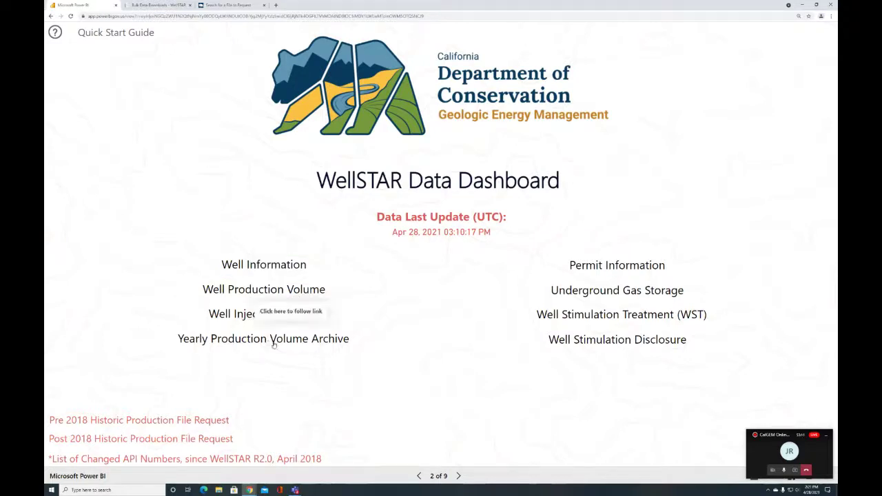
Open the Well Information report, including going back to the dashboard's home page and reopening the report from there
left_click(299, 271)
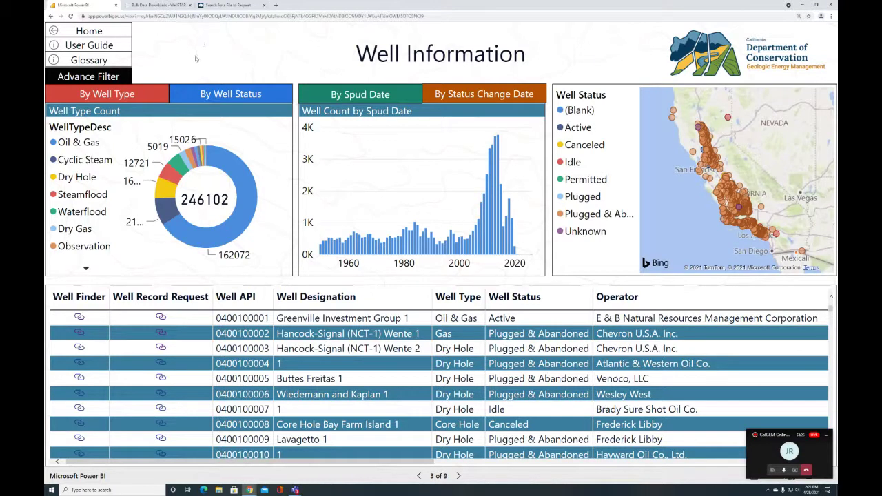
left_click(98, 33)
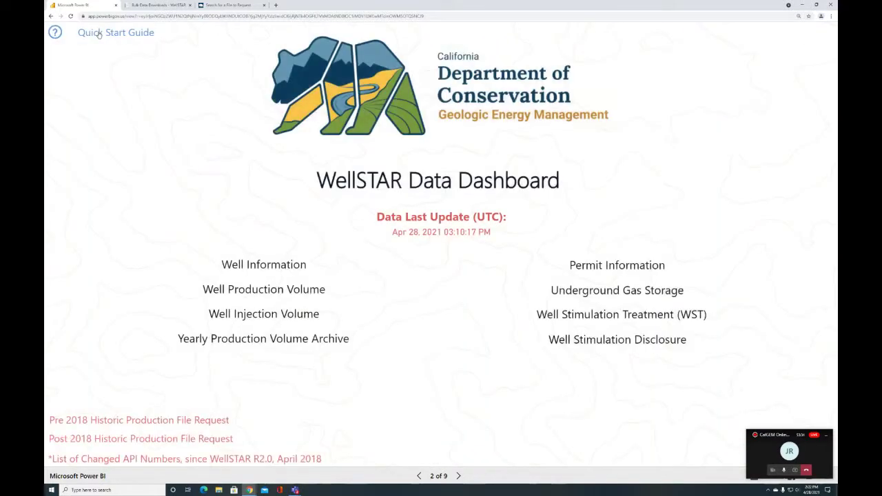
left_click(239, 266)
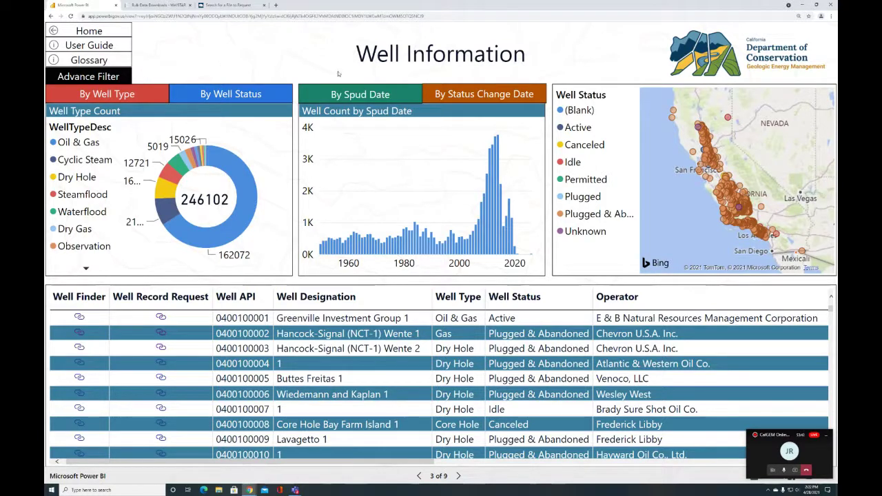
View the Well Information user guide and the glossary of frequently used terms, returning to the report after each
left_click(99, 45)
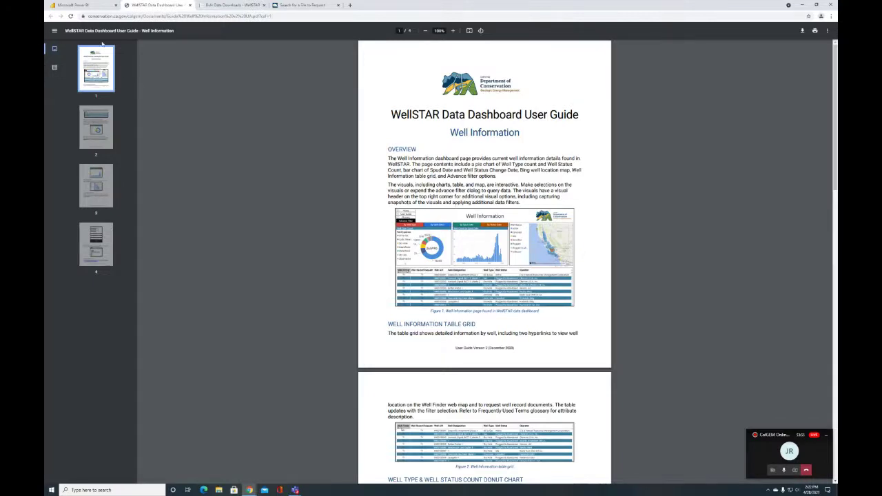
left_click(88, 6)
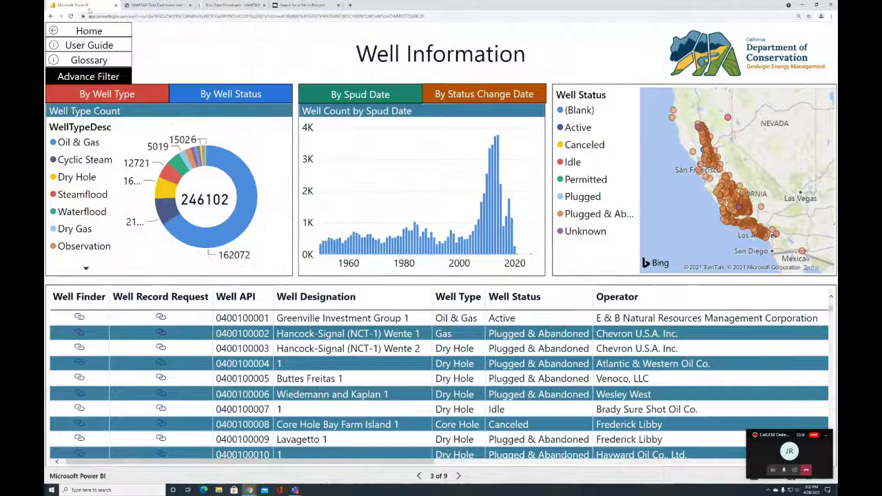
left_click(100, 61)
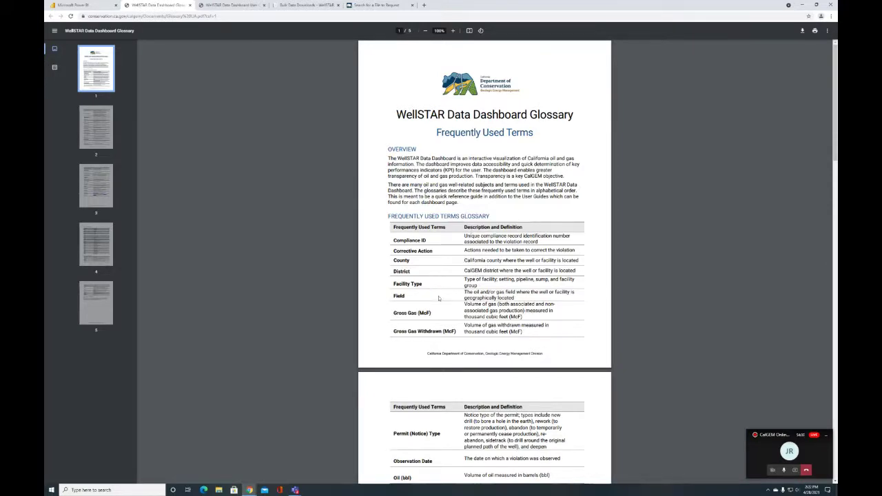
scroll(438, 299, "down", 2)
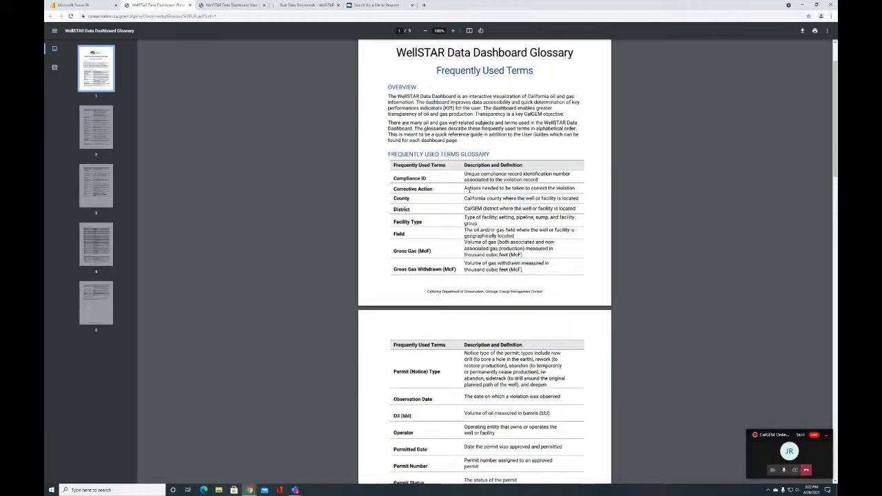
left_click(78, 5)
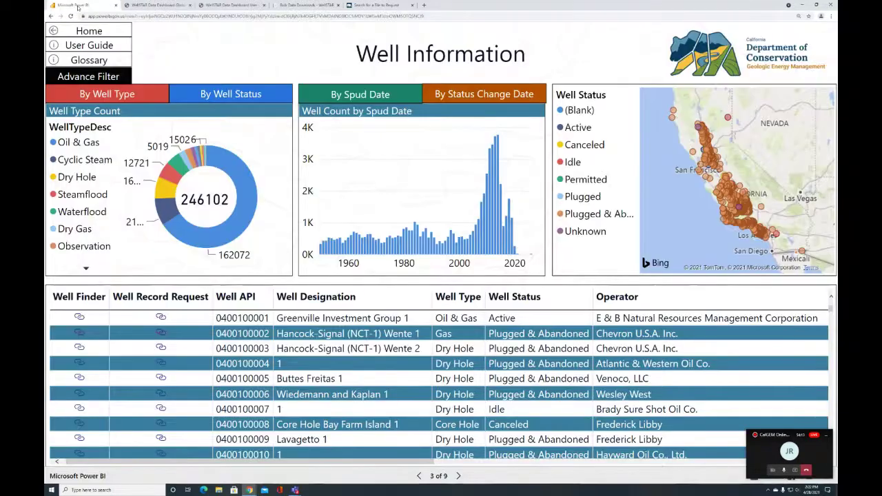
left_click(76, 78)
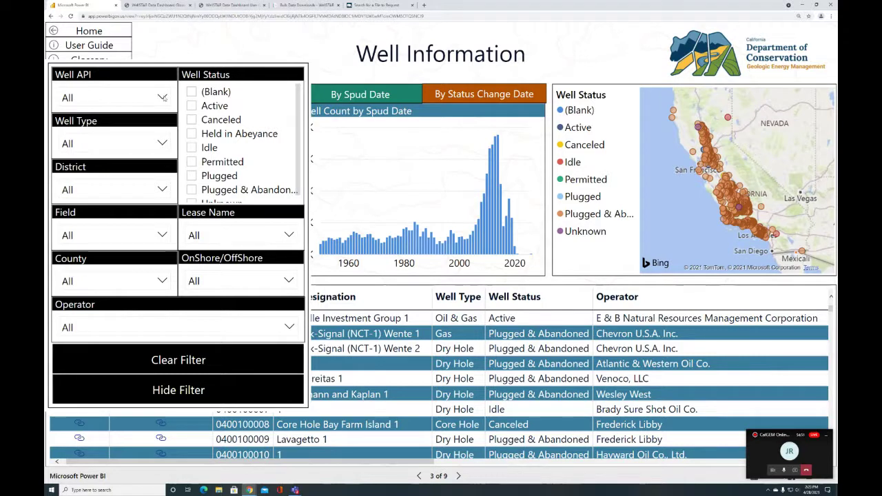
left_click(163, 98)
left_click(121, 115)
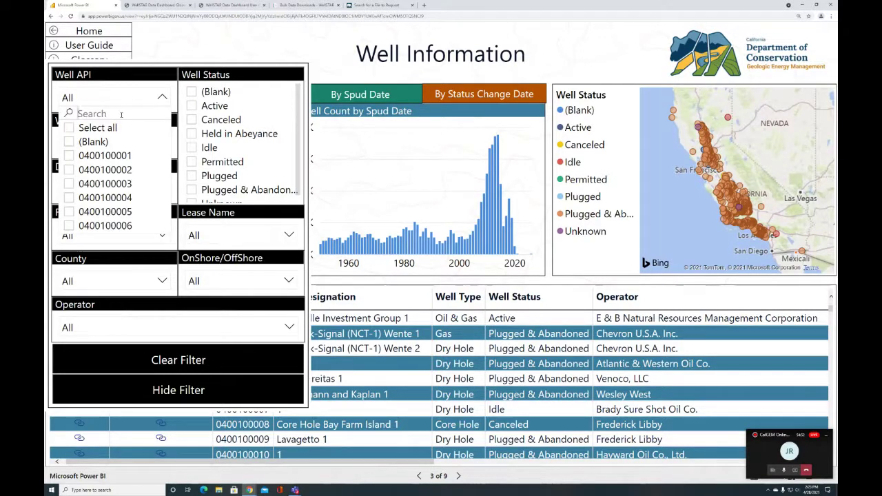
type("04030")
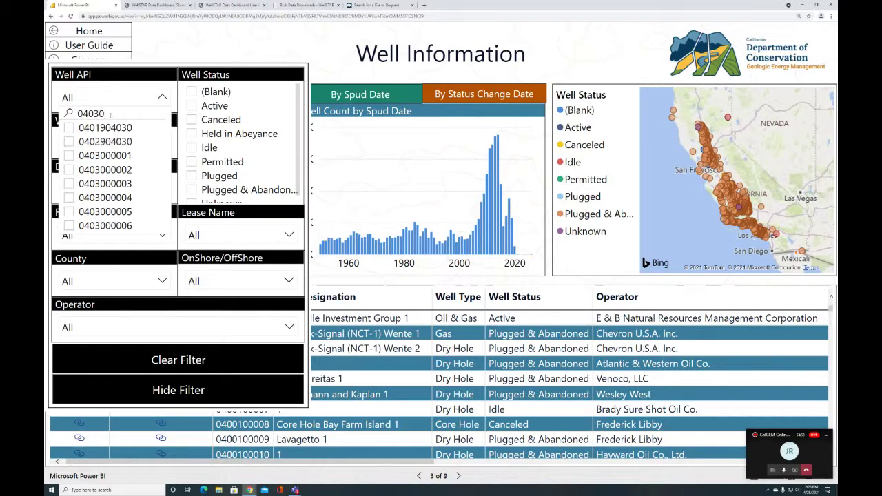
left_click_drag(110, 115, 86, 108)
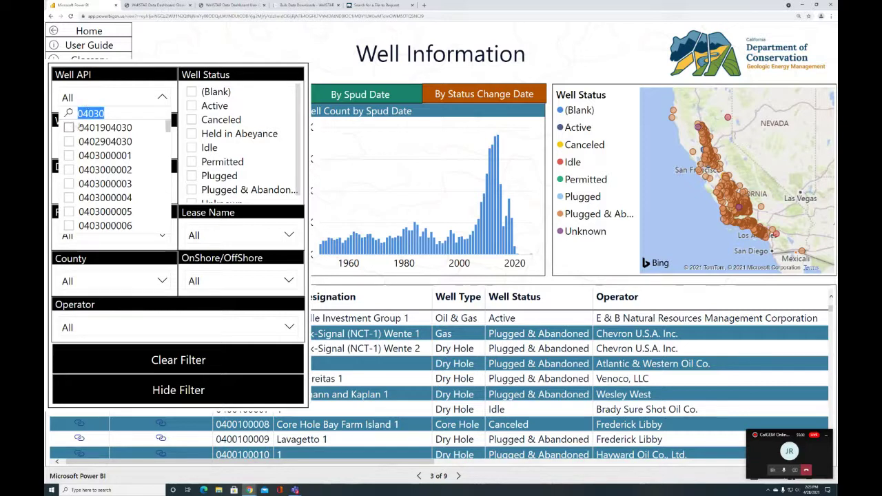
left_click(69, 127)
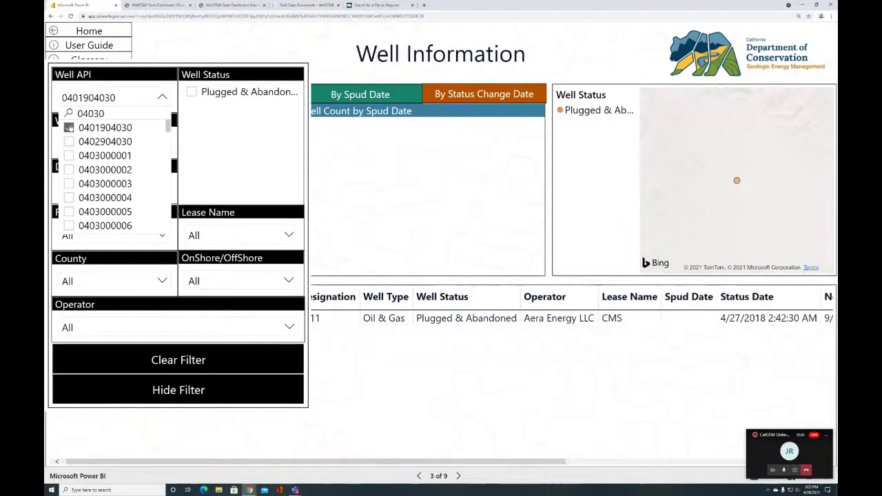
left_click(166, 390)
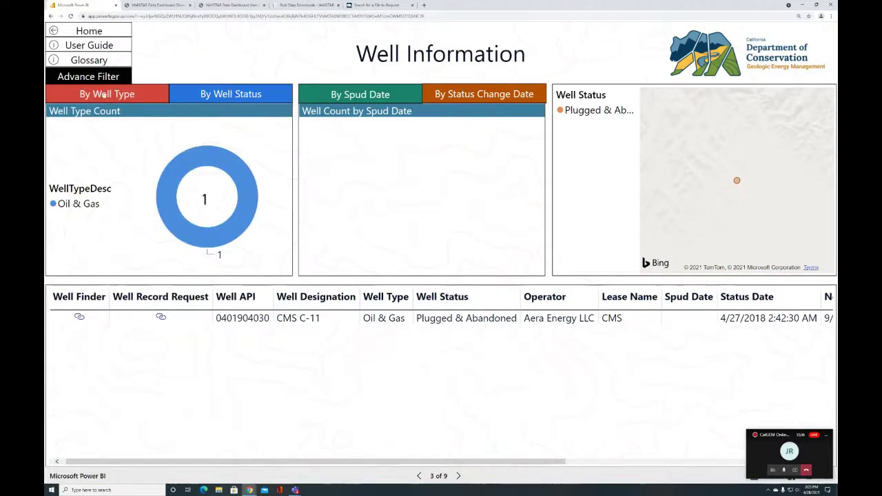
Clear the well API filter, filter the report to Alpine county and hide the filter options
left_click(78, 77)
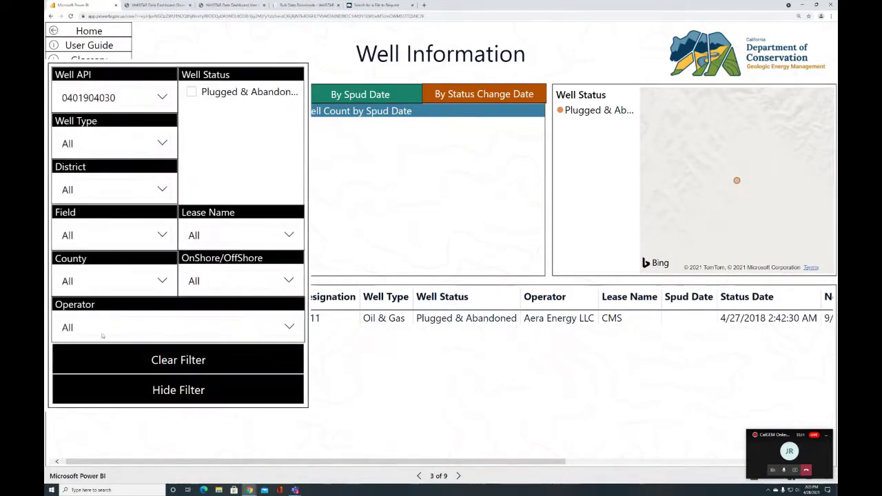
left_click(164, 360)
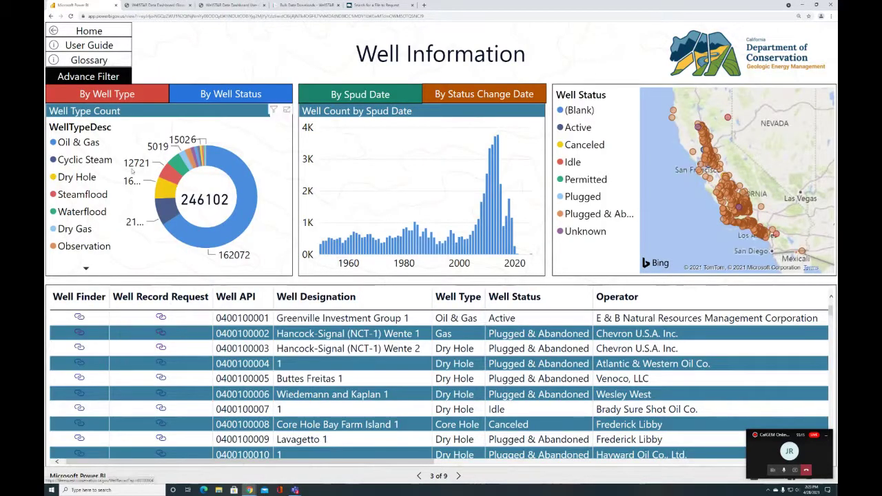
left_click(80, 77)
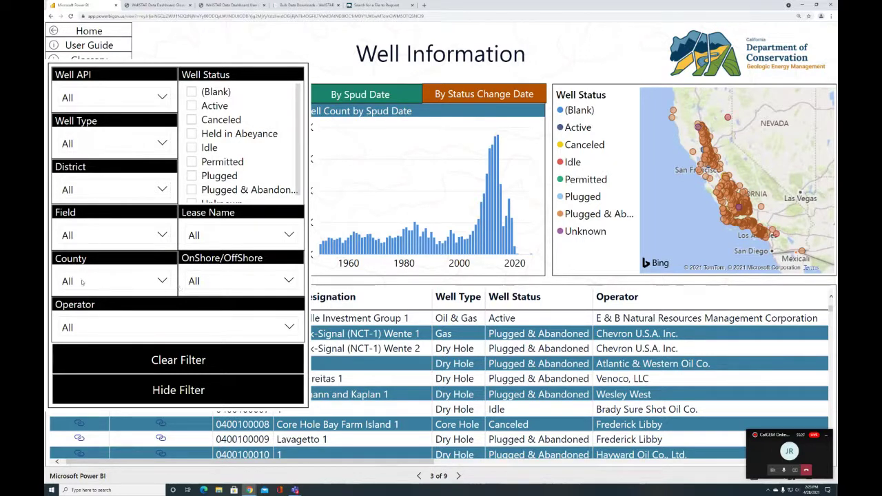
left_click(163, 283)
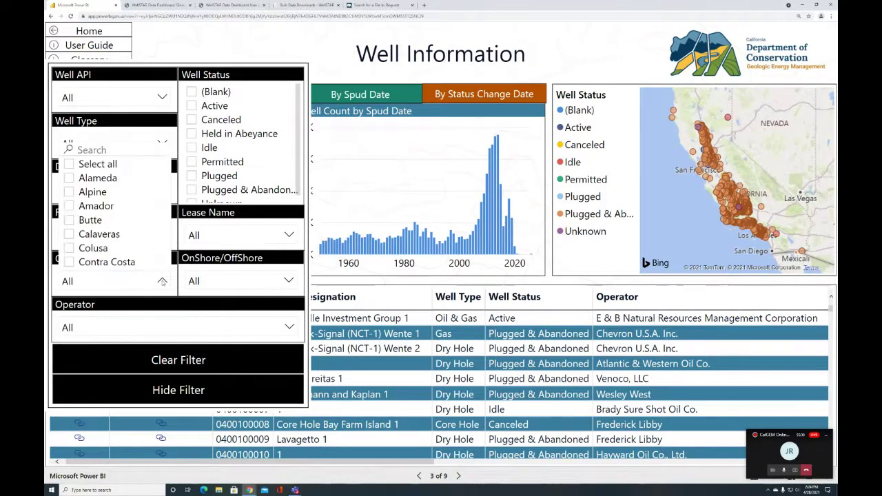
left_click(80, 195)
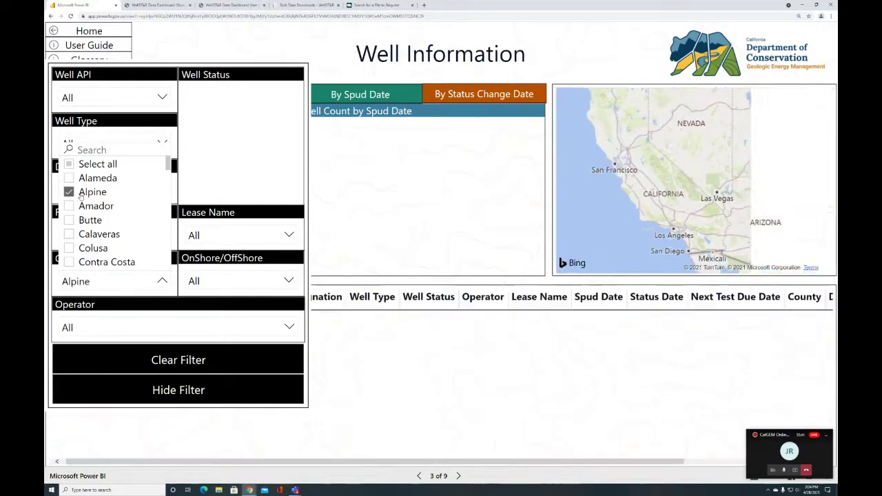
left_click(155, 390)
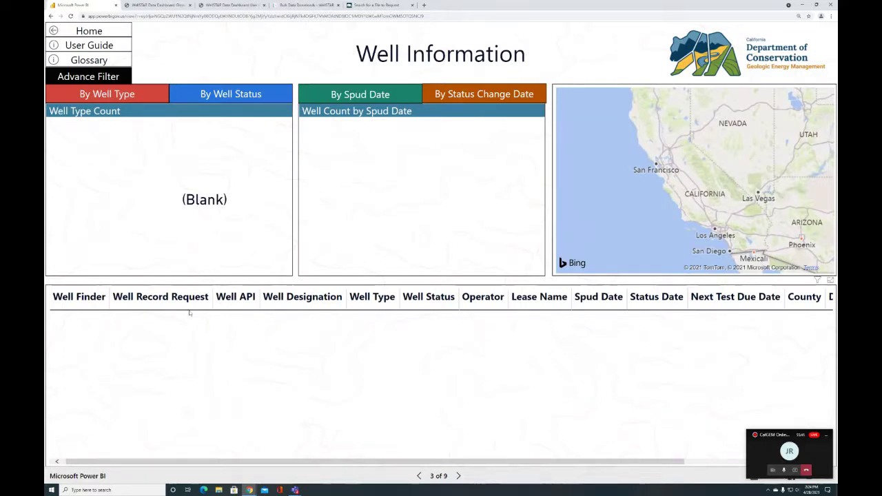
Clear the county filter and switch the donut chart to show the well count by well status
left_click(83, 78)
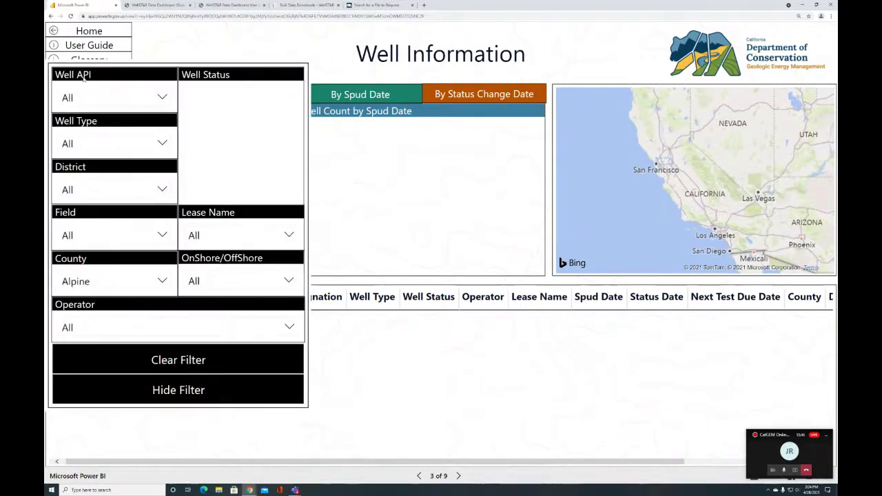
left_click(146, 362)
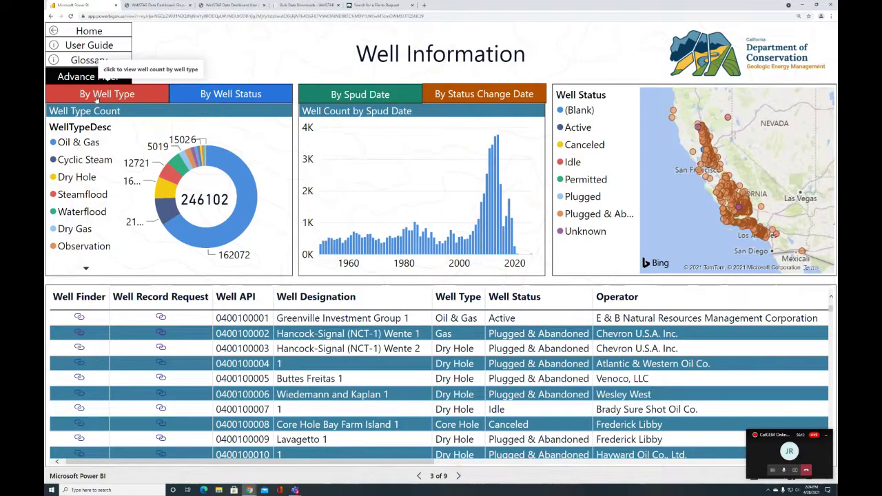
left_click(191, 95)
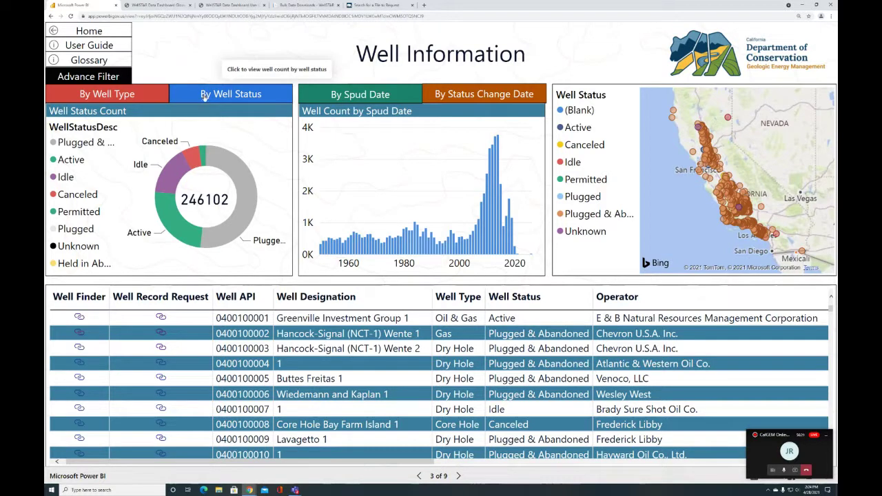
Switch the donut chart to well type, highlight the Oil & Gas wells across the report, and clear that selection
left_click(97, 95)
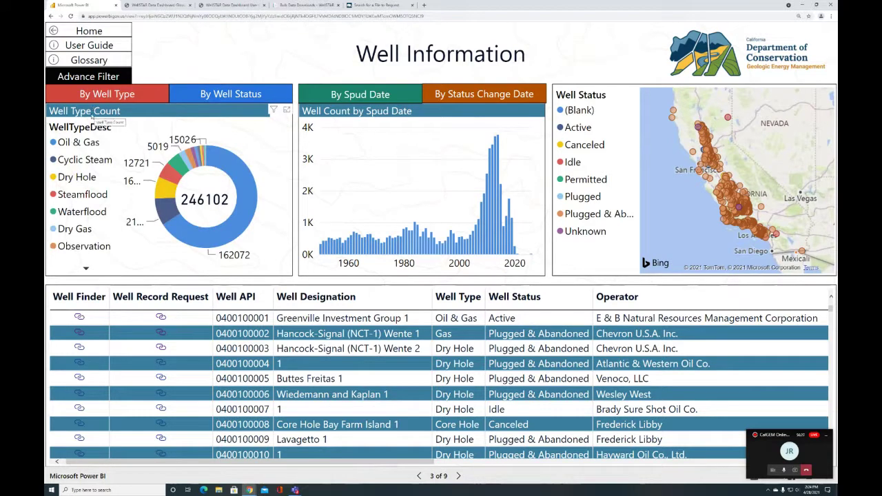
left_click(64, 143)
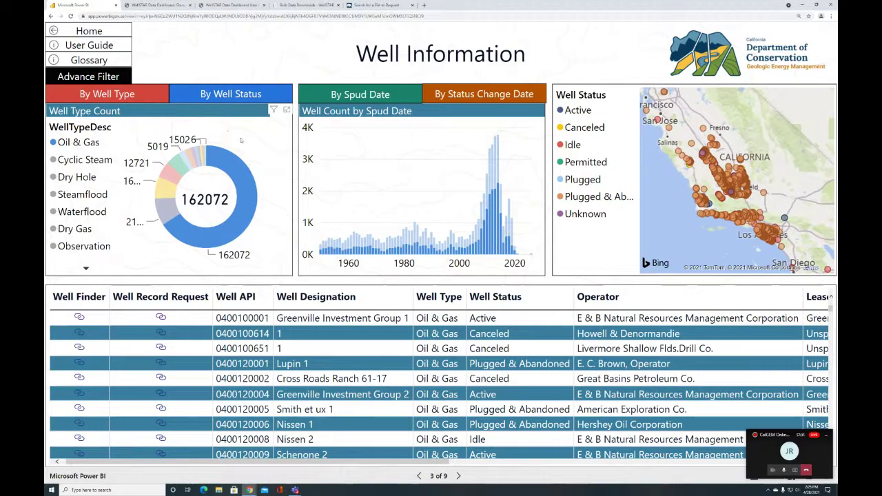
left_click(240, 140)
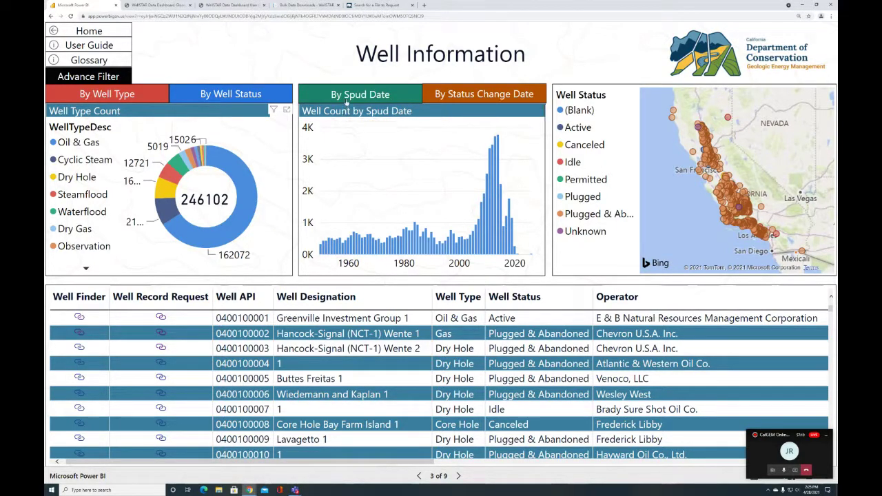
Show the well count by status change date and view the monthly breakdown of 2019 enlarged before returning to the report
left_click(443, 99)
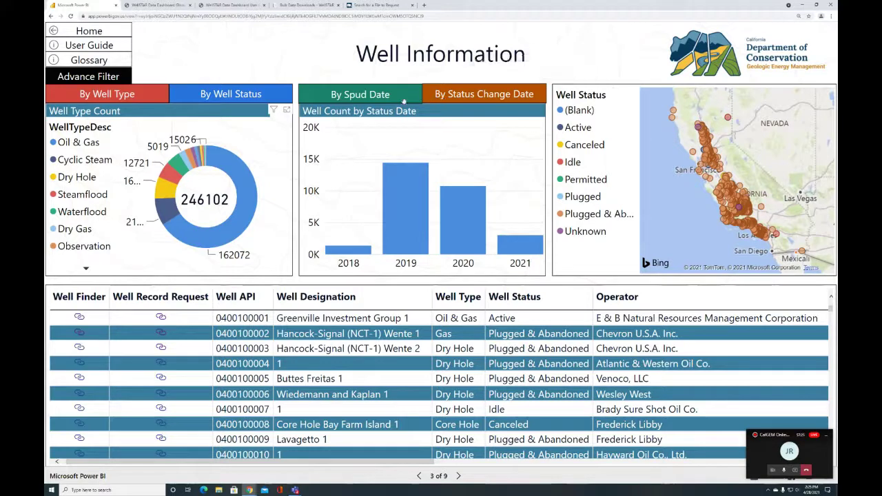
right_click(398, 191)
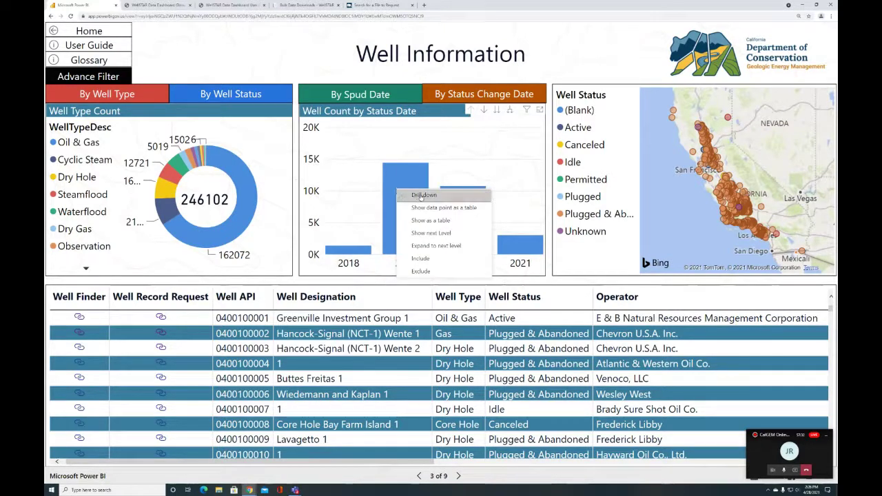
left_click(422, 195)
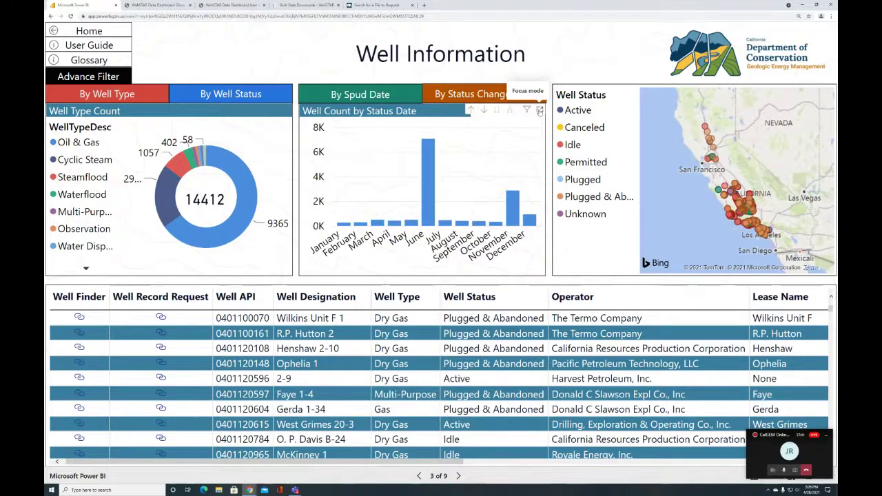
left_click(539, 112)
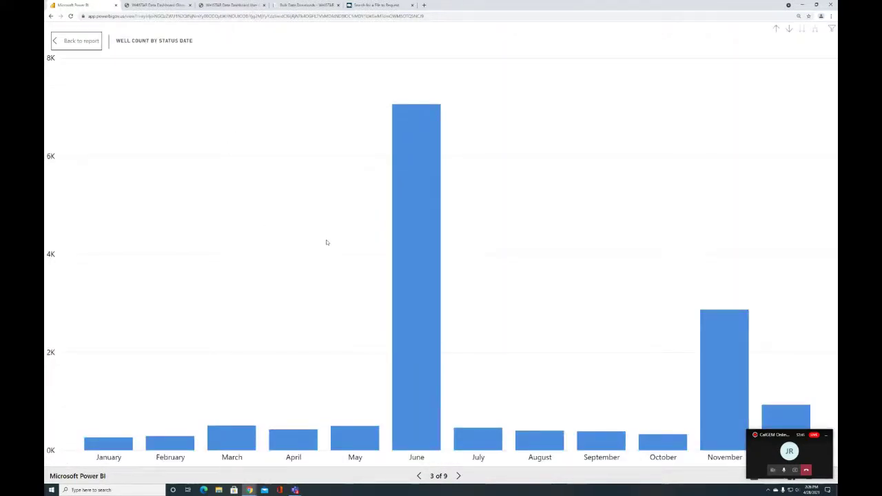
left_click(77, 42)
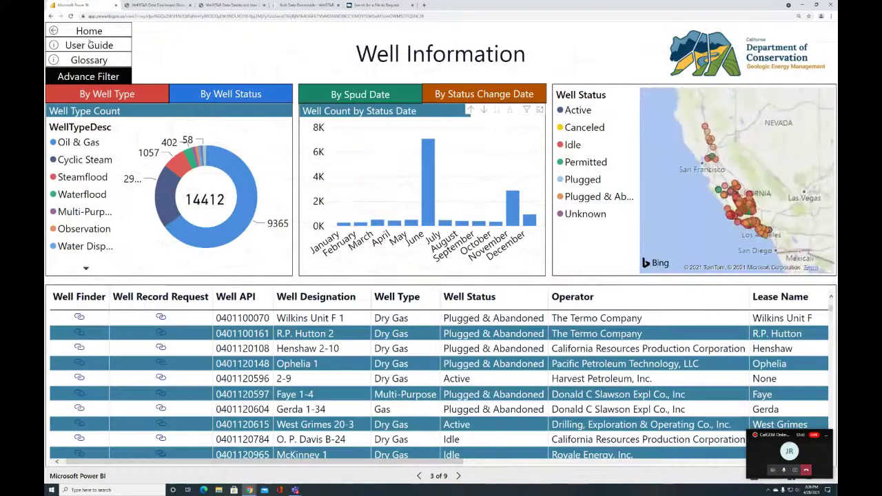
View the June data point as a table, return to the report and drill the status date chart back up to years
right_click(429, 175)
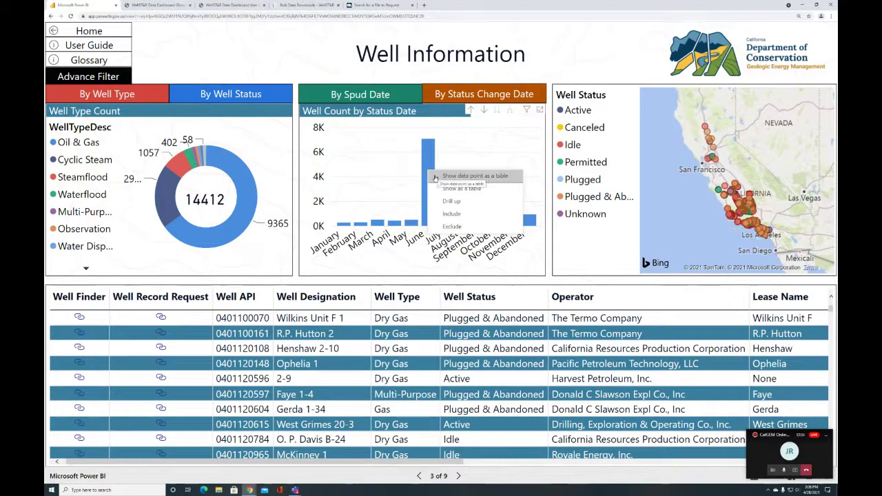
left_click(434, 178)
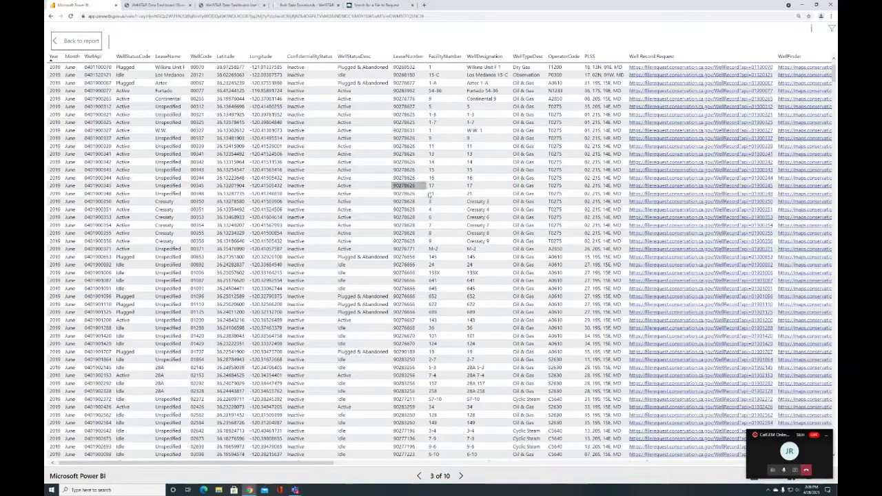
left_click(67, 42)
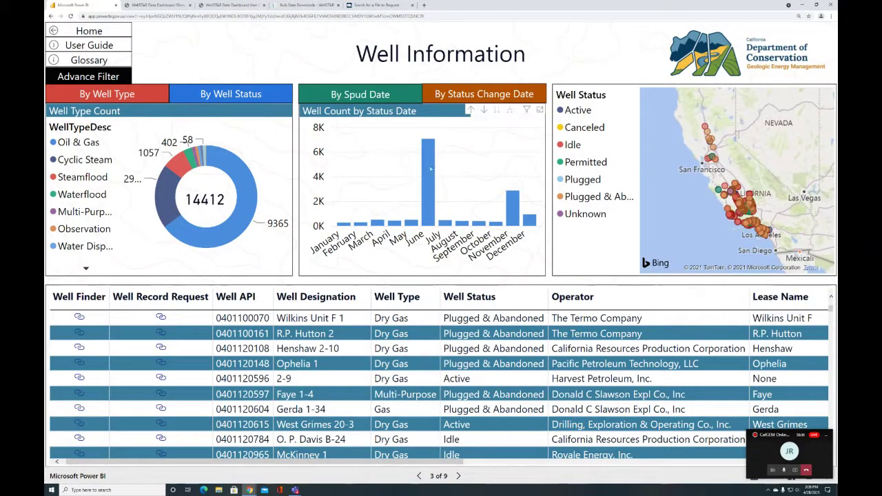
right_click(429, 167)
left_click(446, 198)
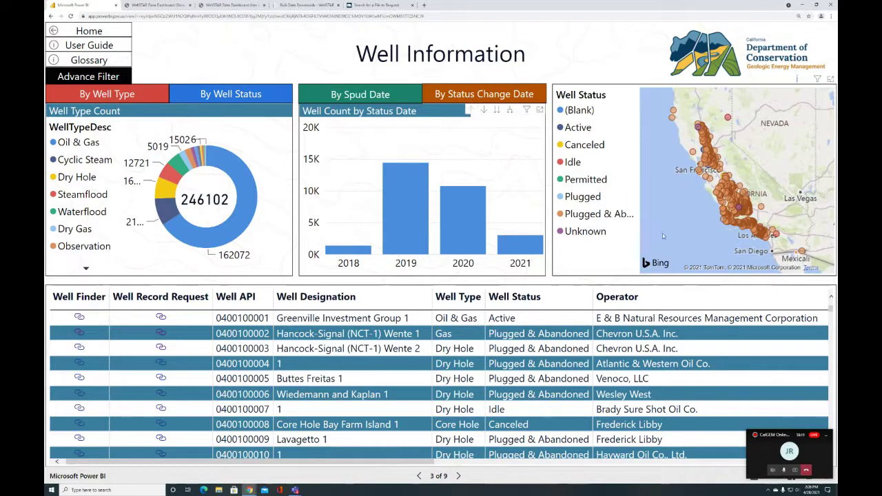
left_click(79, 334)
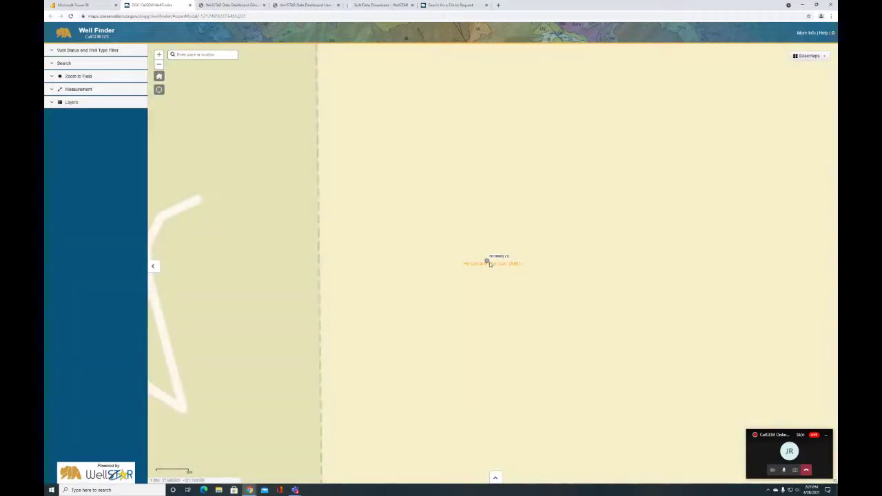
left_click(75, 5)
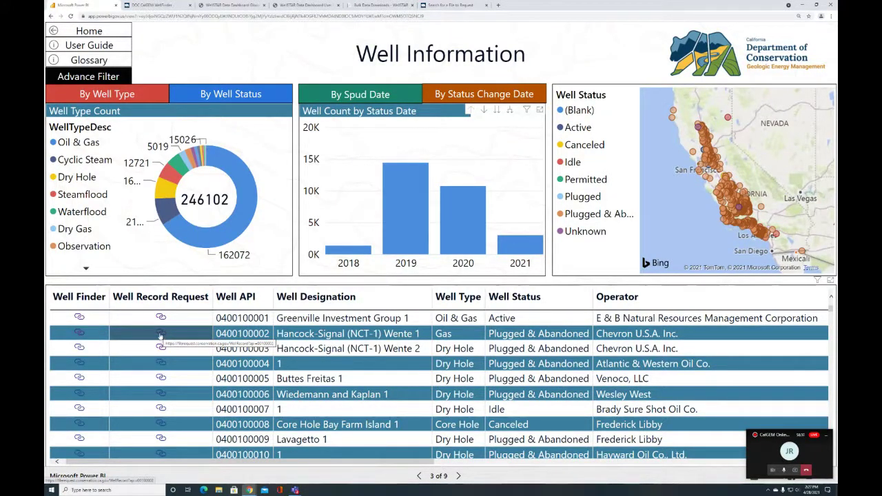
left_click(160, 303)
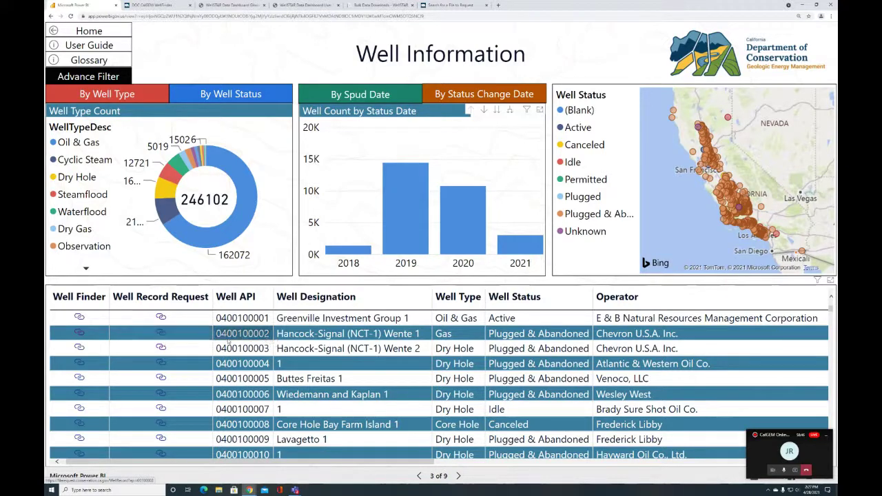
left_click(161, 334)
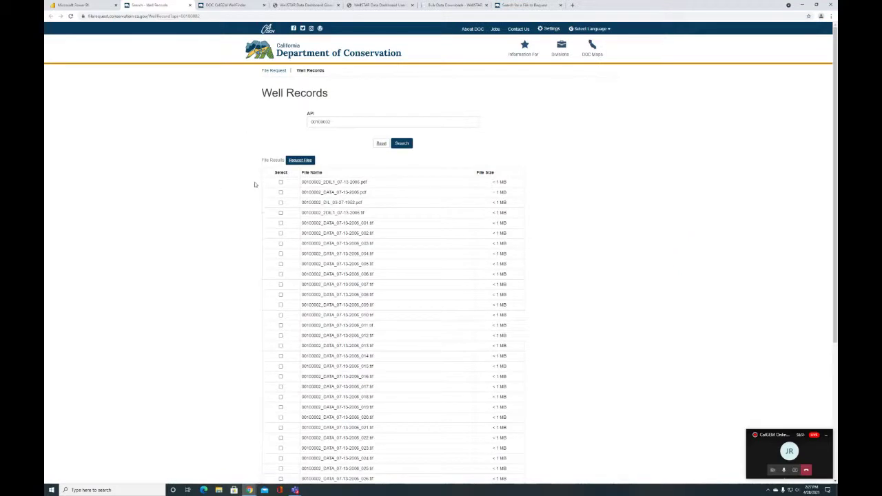
left_click(79, 6)
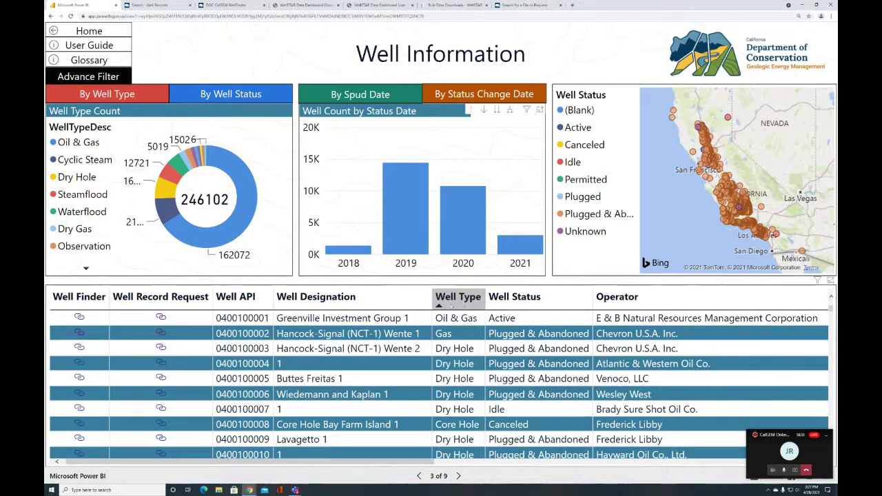
Sort the well table by well status and then by well type
left_click(491, 304)
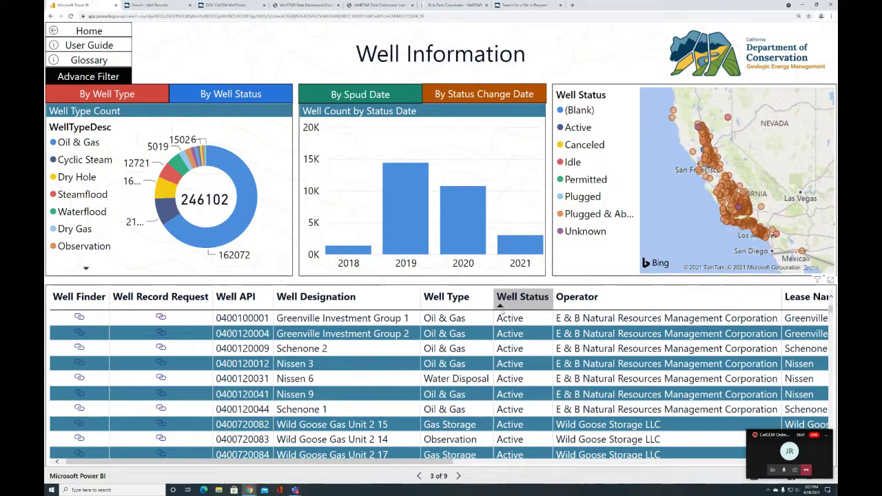
left_click(451, 303)
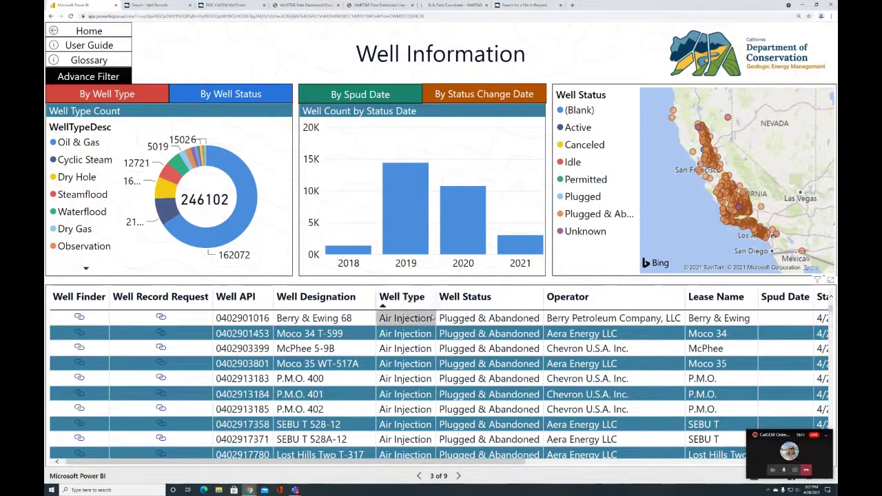
Go to the dashboard home page, open the Well Production Volume report and show its advanced filter with the year choices
left_click(88, 32)
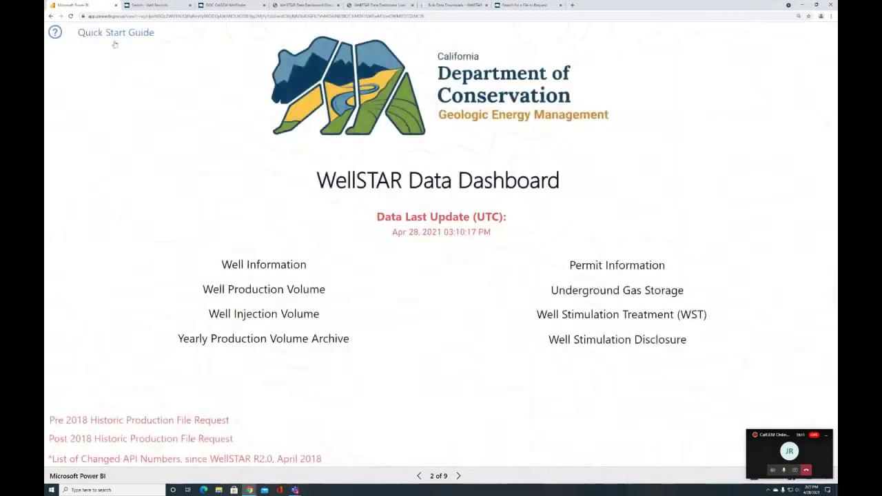
left_click(274, 292)
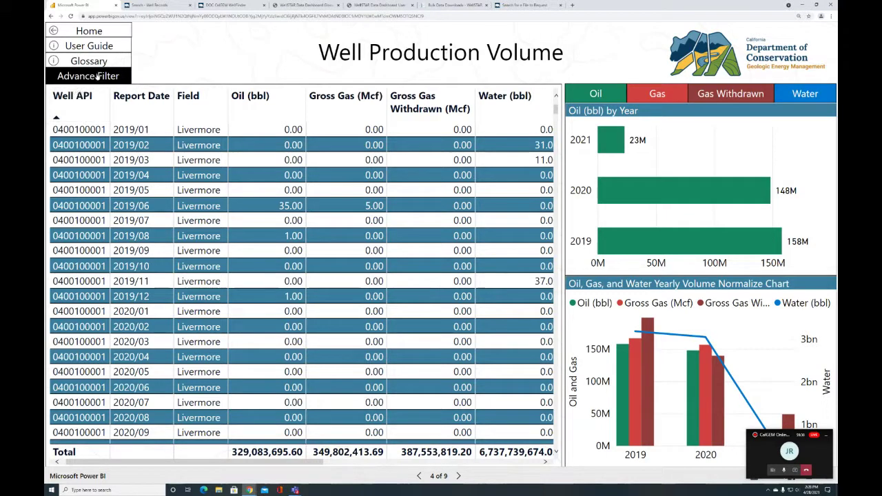
left_click(97, 77)
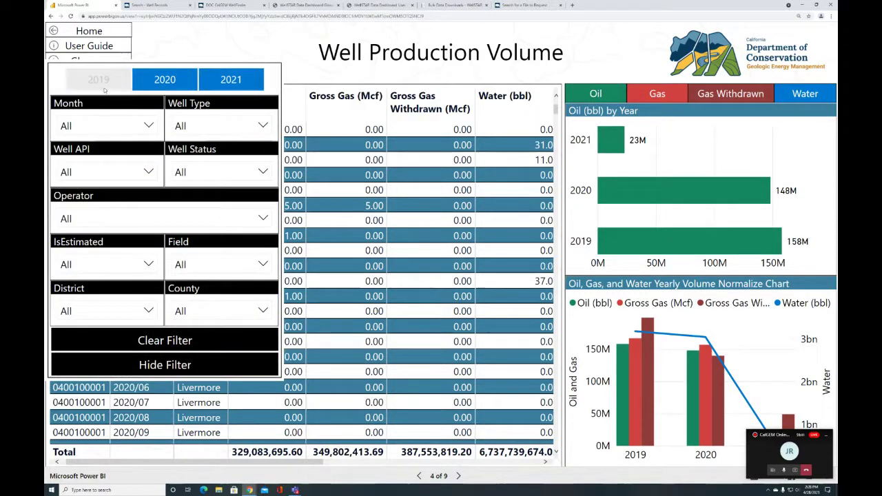
left_click(114, 89)
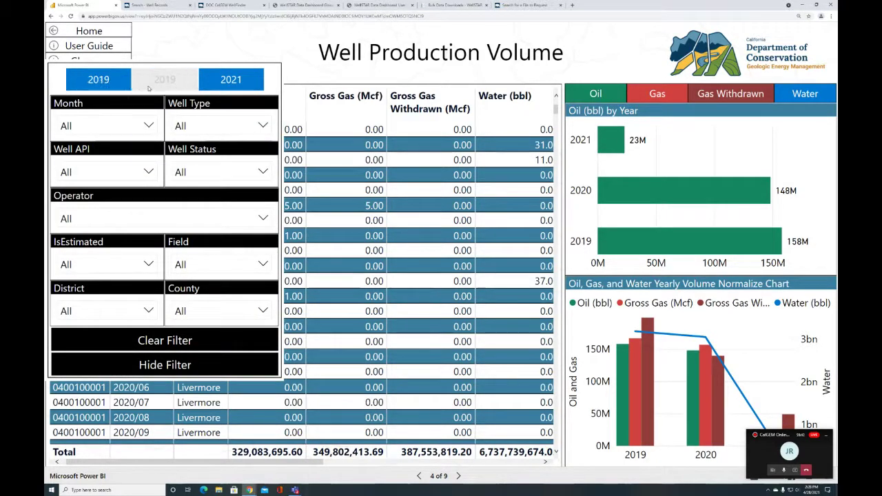
left_click(204, 84)
left_click(238, 87)
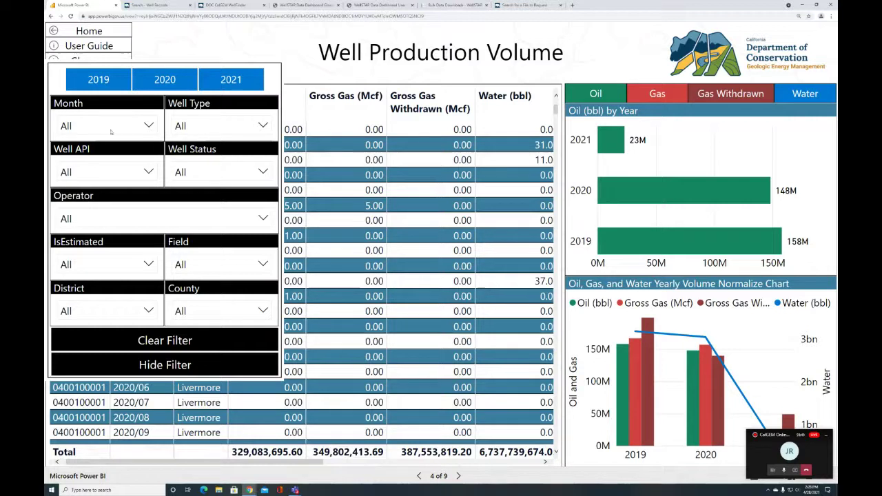
Look at the choices of the Month and IsEstimated filters without selecting any
left_click(149, 126)
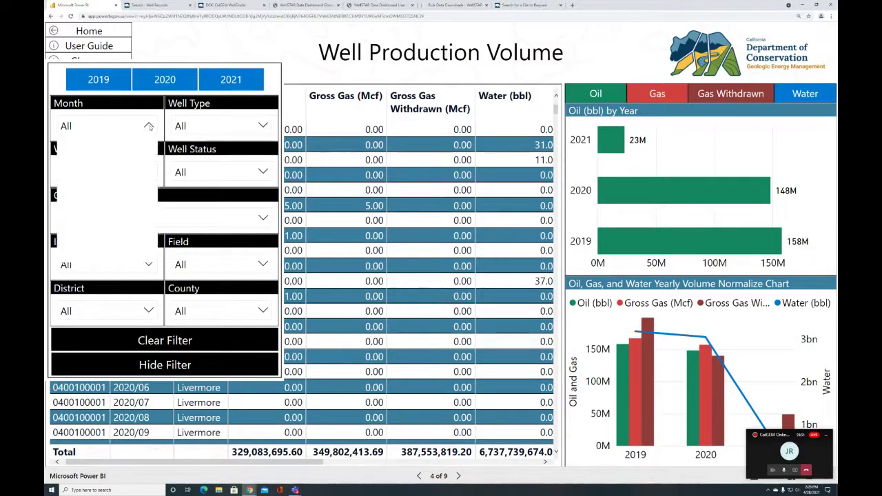
left_click(149, 125)
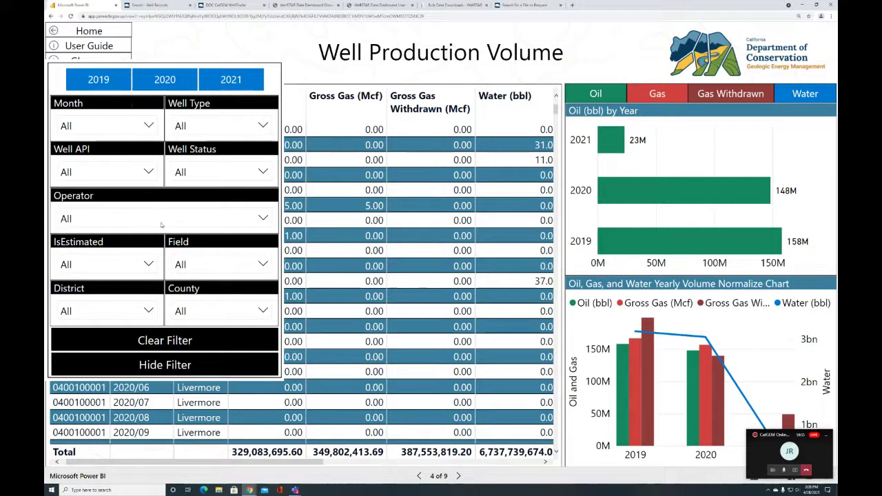
left_click(149, 264)
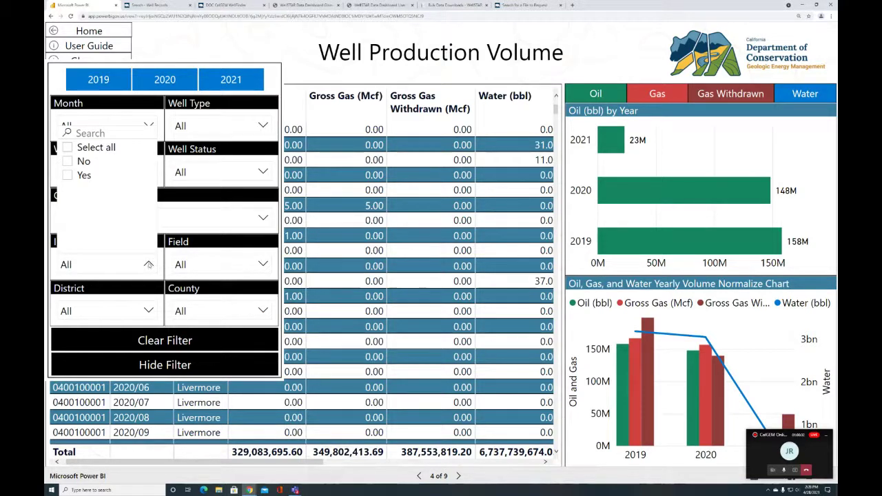
left_click(149, 264)
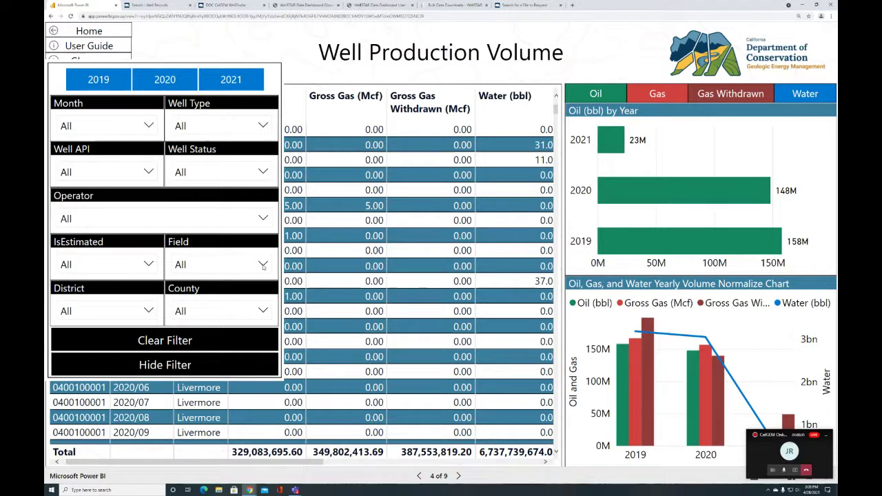
Search the Field filter for "los", filter the production report to Los Angeles City and hide the filter options
left_click(263, 266)
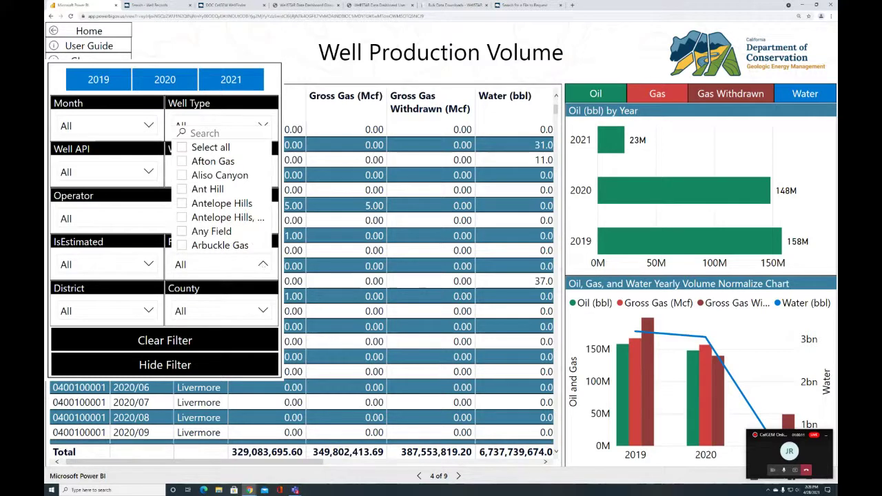
left_click(205, 132)
type("los")
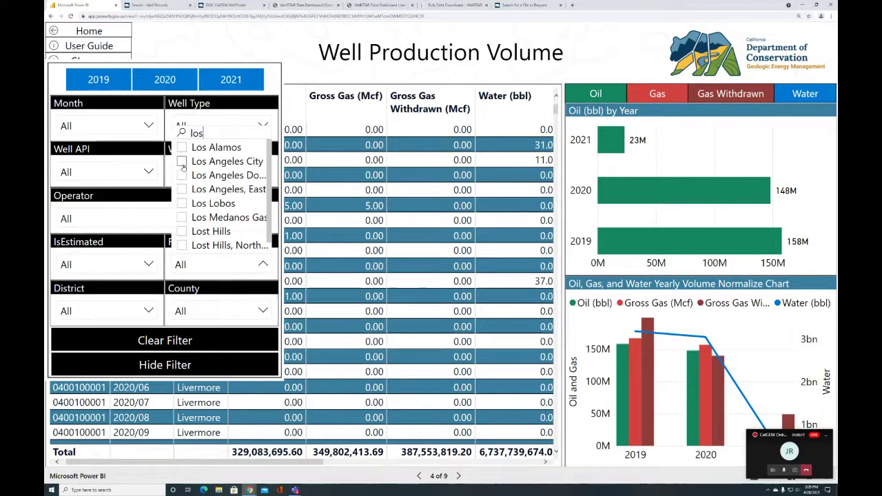
left_click(182, 164)
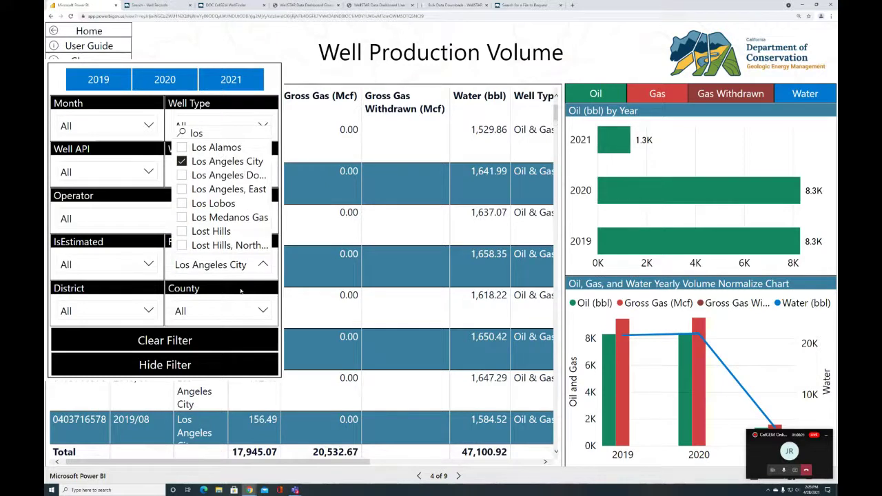
left_click(170, 365)
left_click(173, 364)
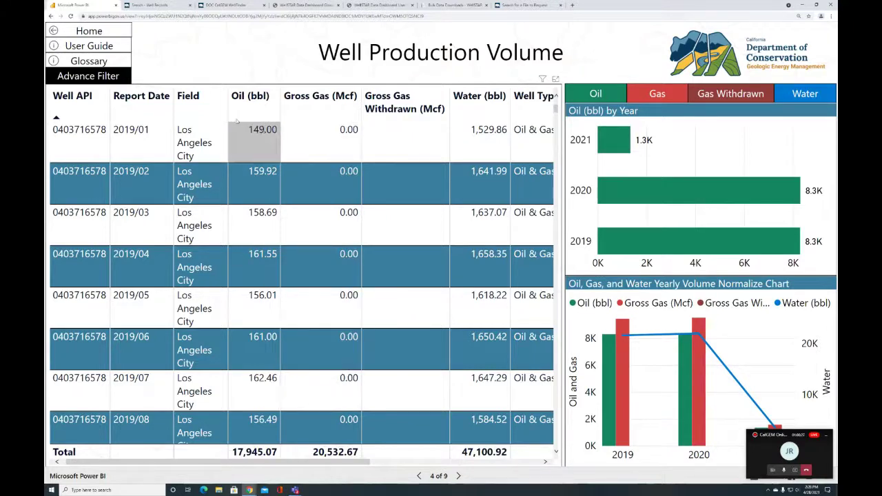
Clear the field filter and switch the yearly bar chart to gas production
left_click(102, 76)
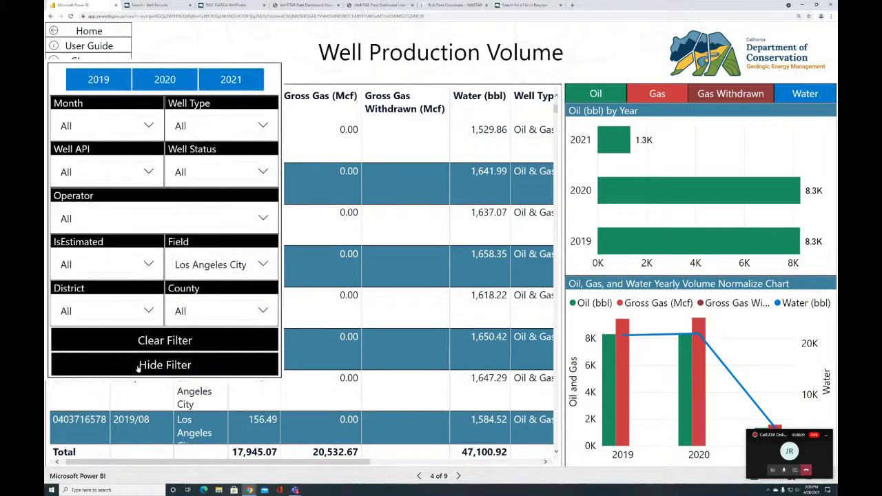
left_click(148, 345)
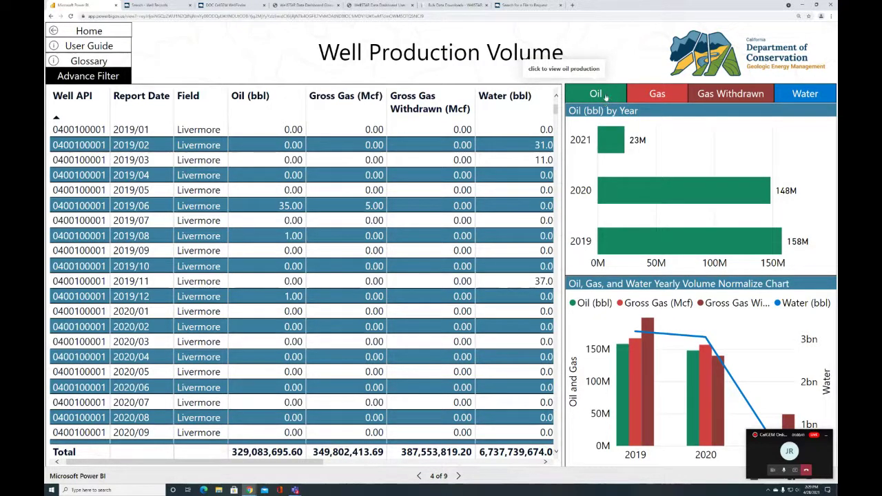
left_click(655, 95)
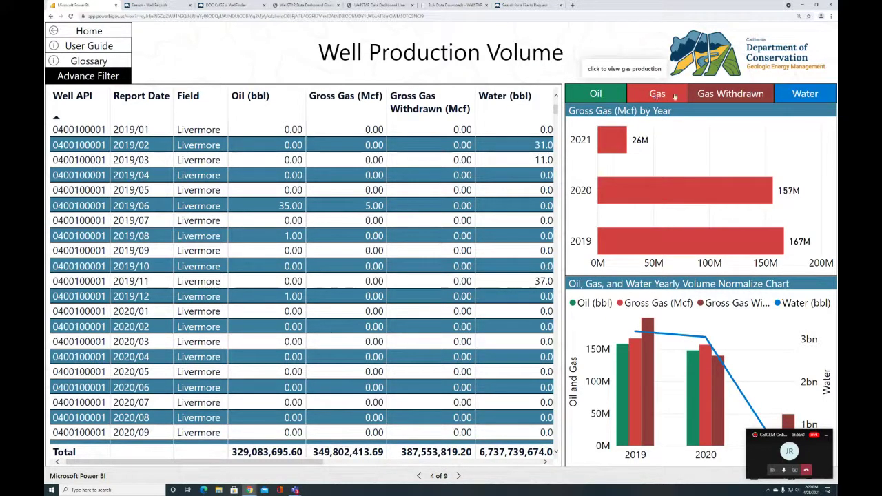
Switch the yearly bar chart to gas withdrawn, water and back to oil production
left_click(717, 97)
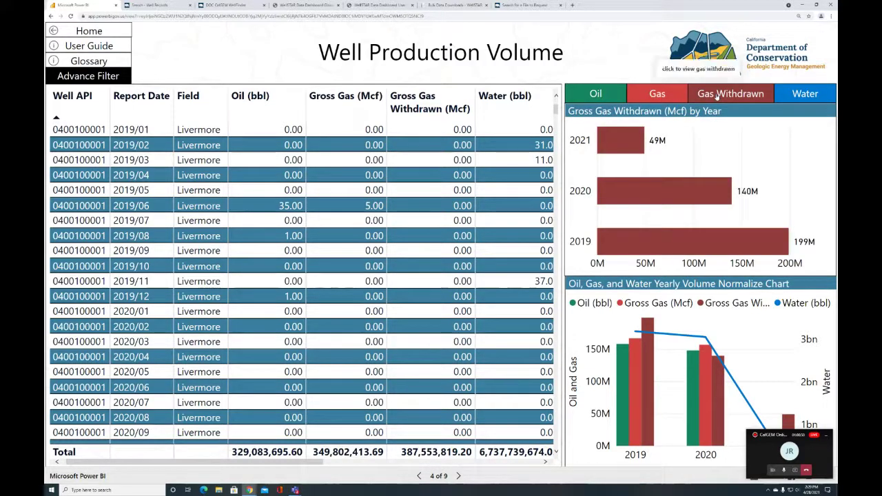
left_click(798, 95)
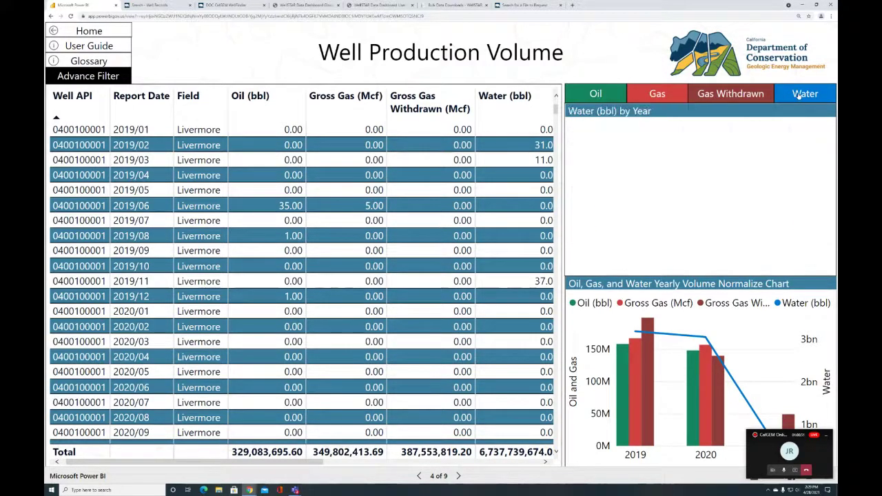
left_click(595, 94)
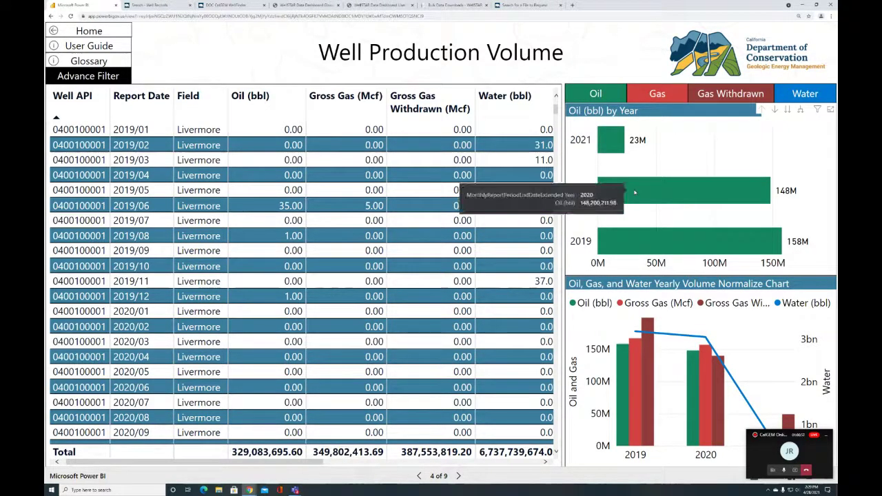
Drill the oil chart down into the quarters of 2020, view it enlarged and return to the report
right_click(669, 193)
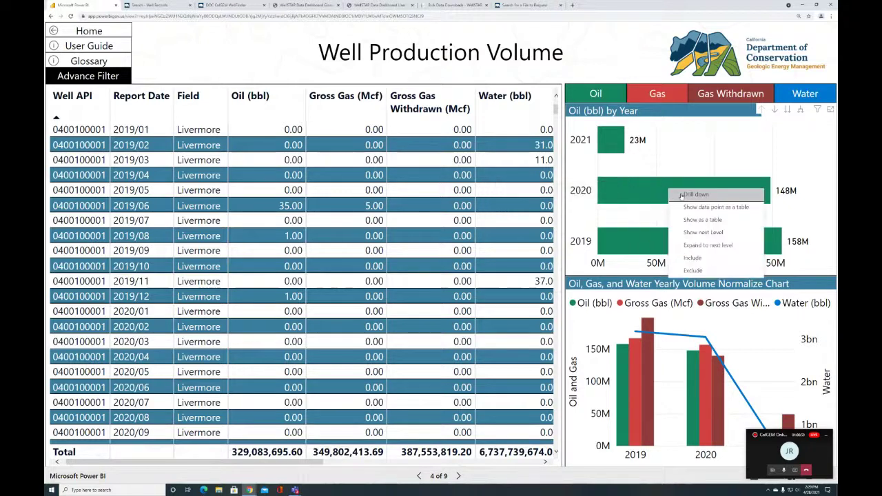
left_click(683, 195)
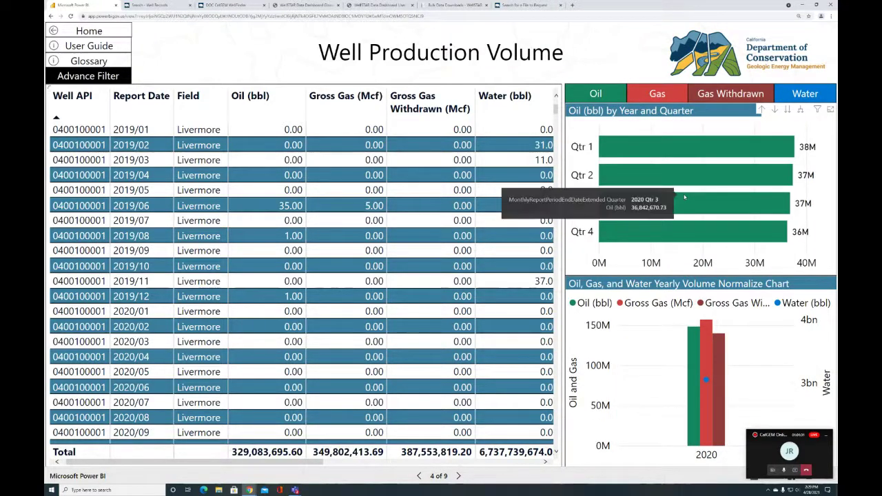
mouse_move(758, 146)
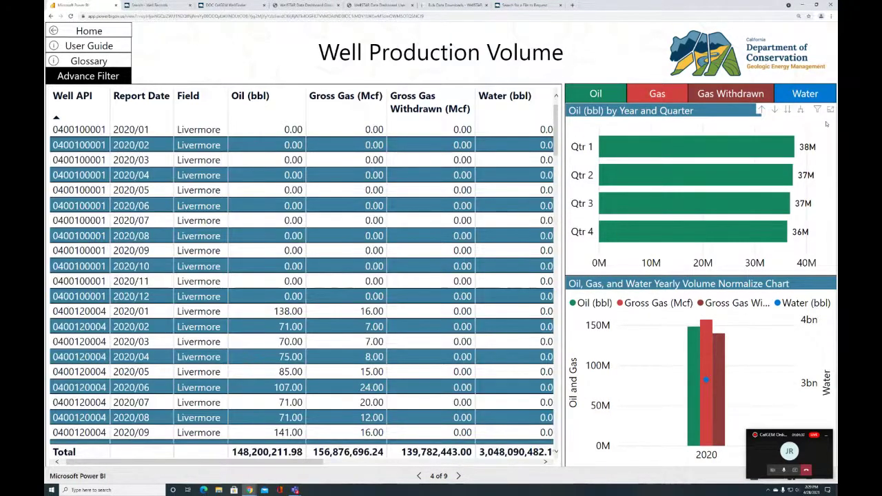
left_click(830, 111)
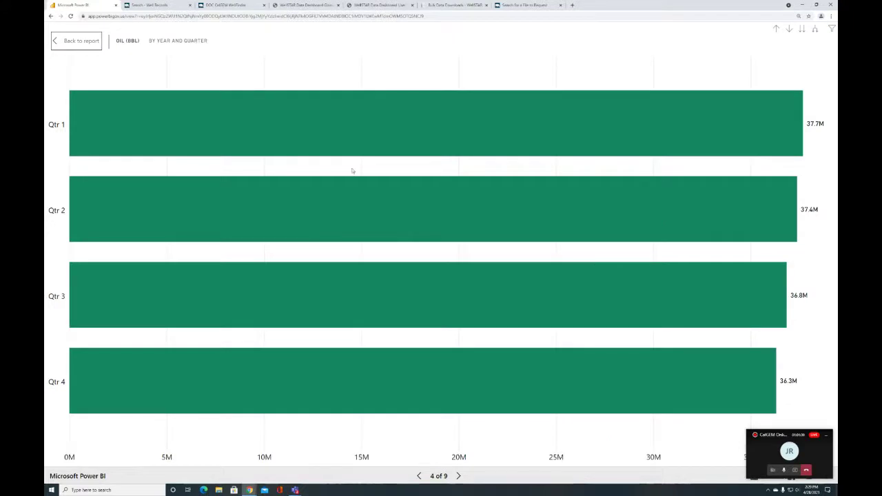
left_click(73, 42)
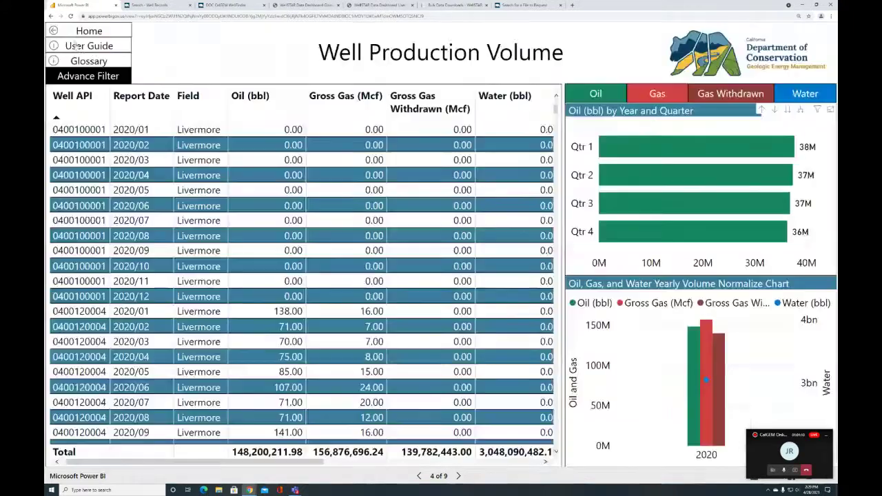
Drill the oil chart down into the months of 2020 Qtr 1 and exclude February
right_click(658, 152)
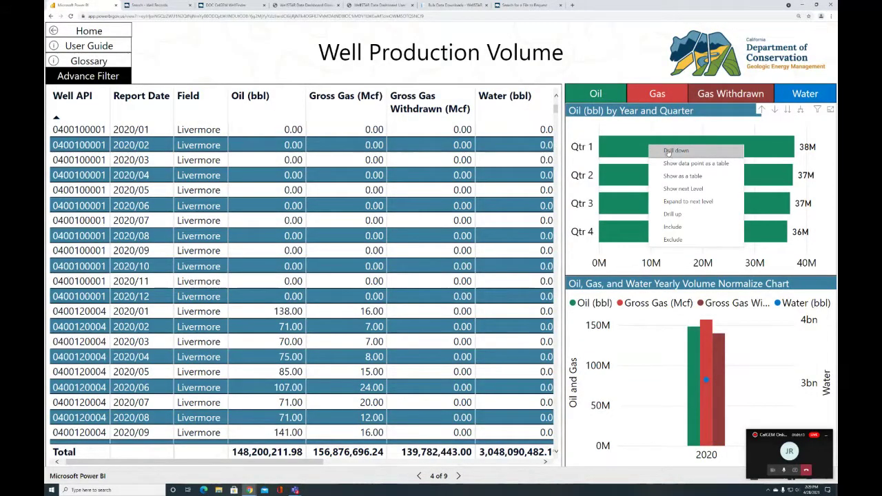
left_click(667, 186)
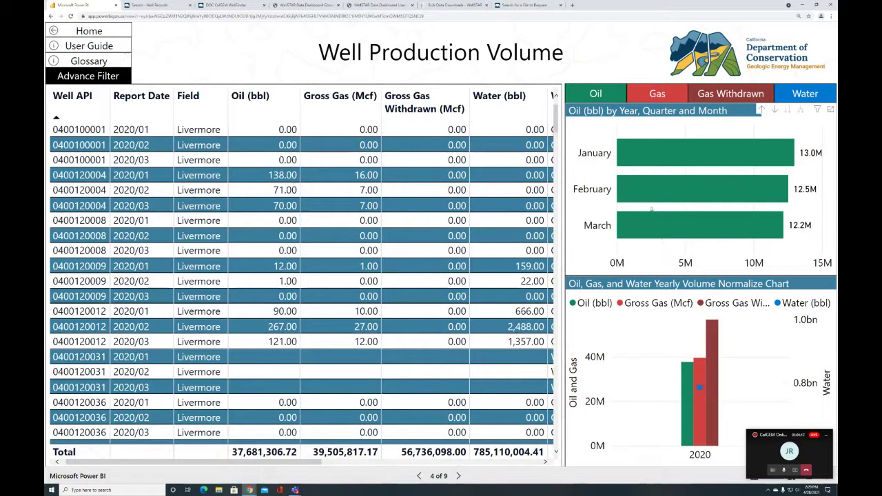
mouse_move(660, 193)
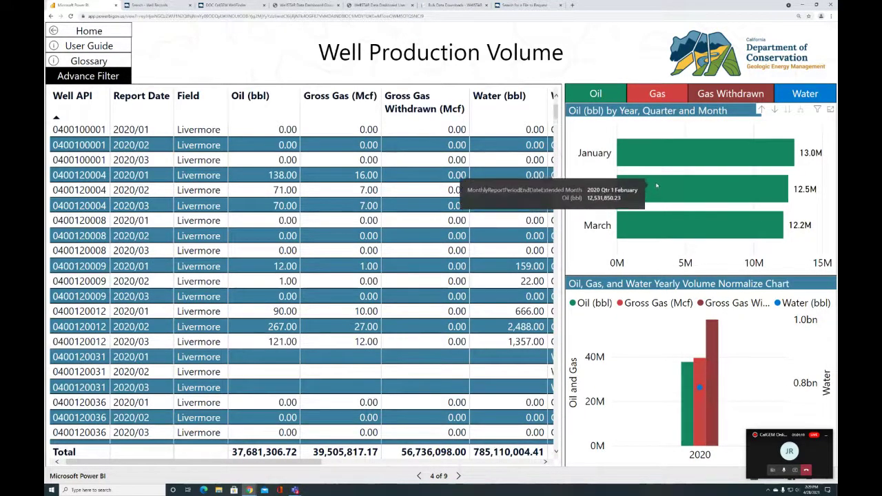
right_click(662, 197)
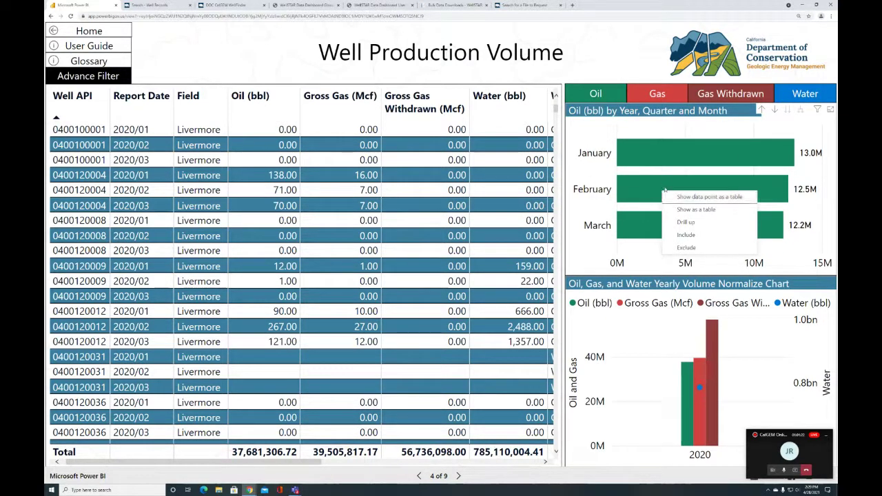
left_click(684, 247)
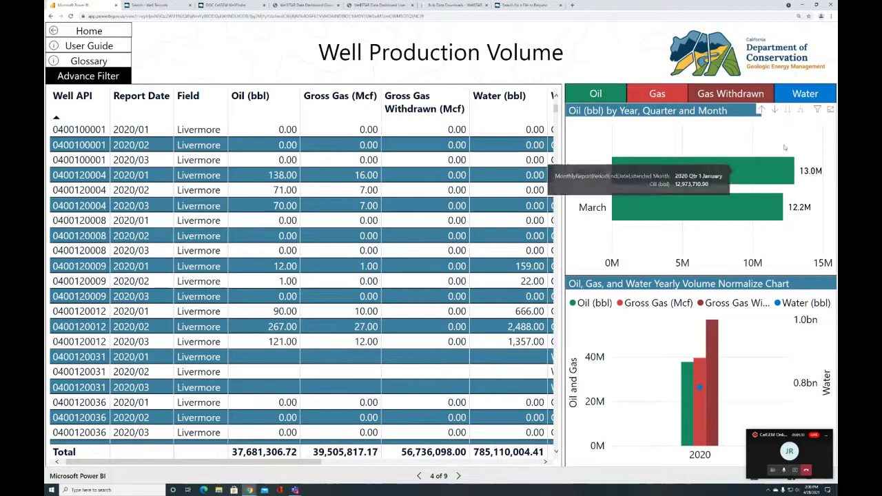
Show the January and March oil data as a table below the chart and return to the report
right_click(747, 174)
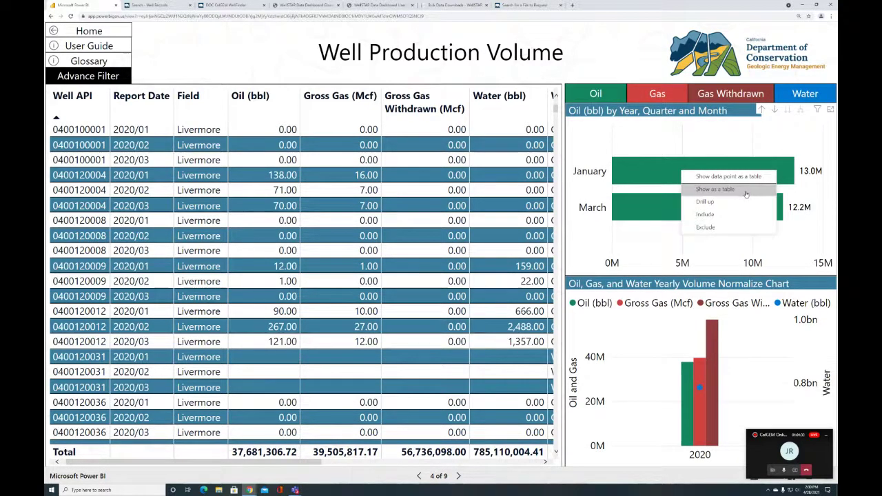
left_click(757, 190)
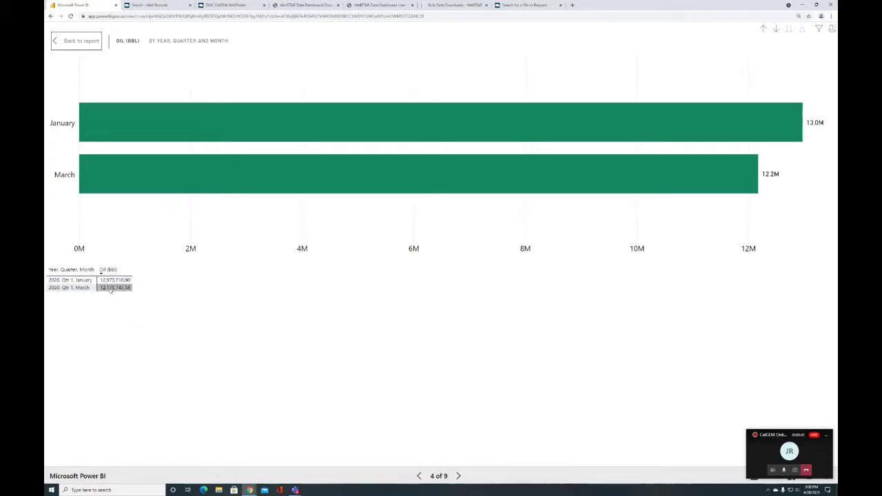
left_click(63, 42)
Return to the dashboard home page, open the Yearly Production Volume Archive and acknowledge its data disclaimer
left_click(65, 43)
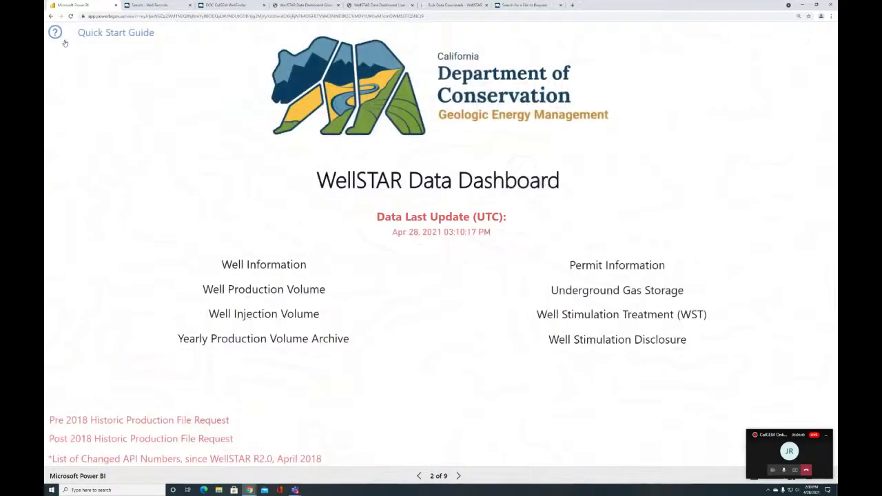
left_click(251, 344)
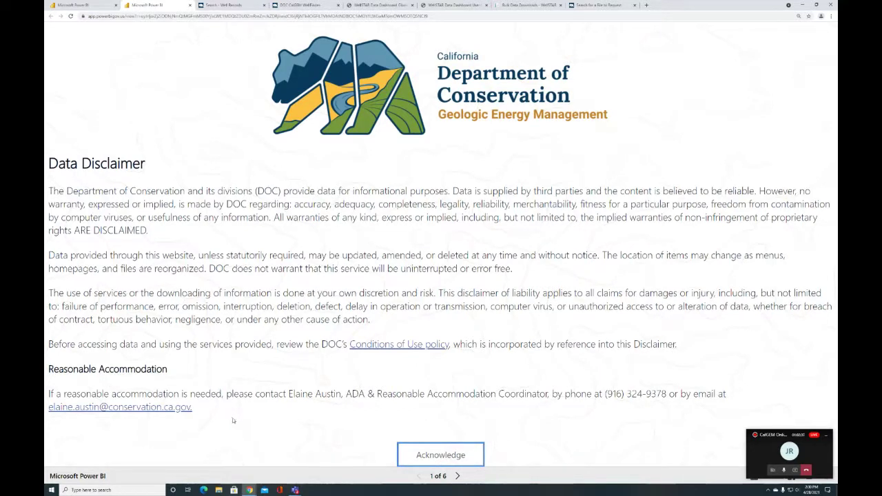
left_click(425, 460)
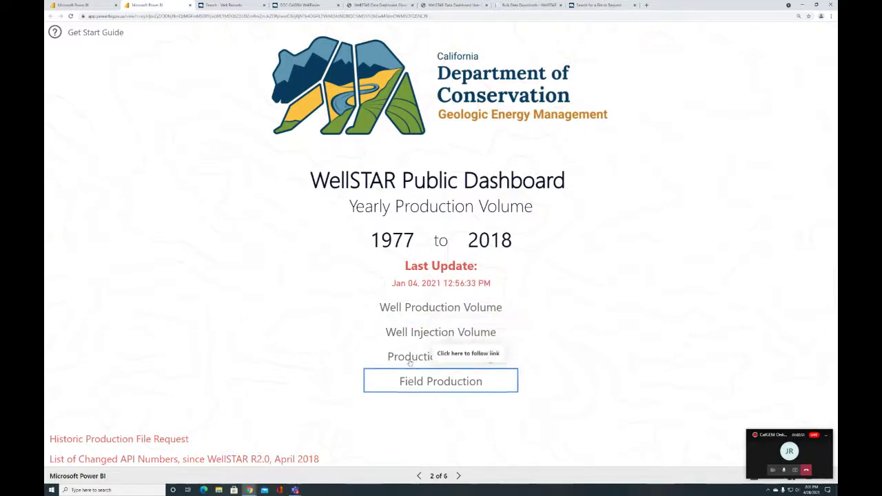
Open the archive's Well Production Volume report, look at the Year choices in the advanced filter and hide the filter
left_click(406, 310)
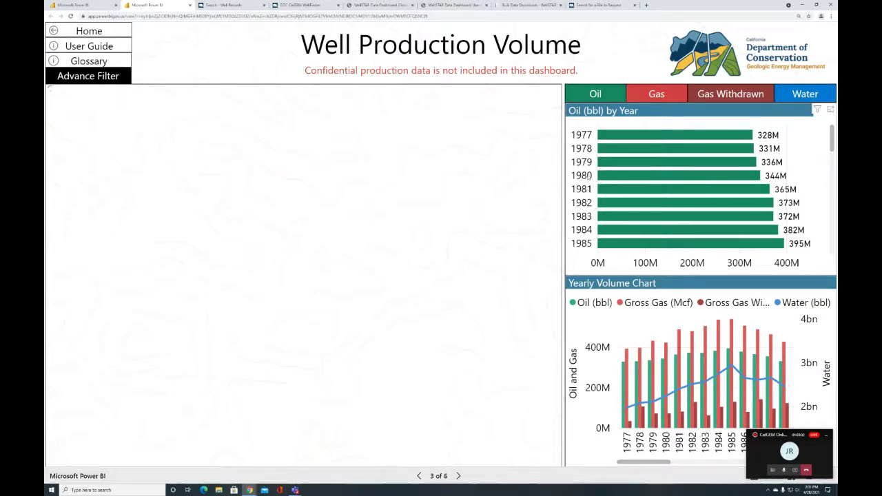
left_click(114, 77)
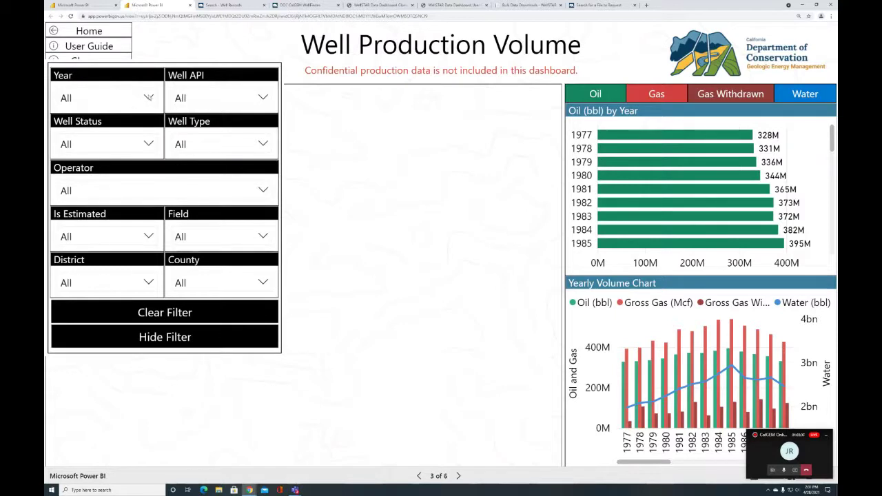
left_click(148, 97)
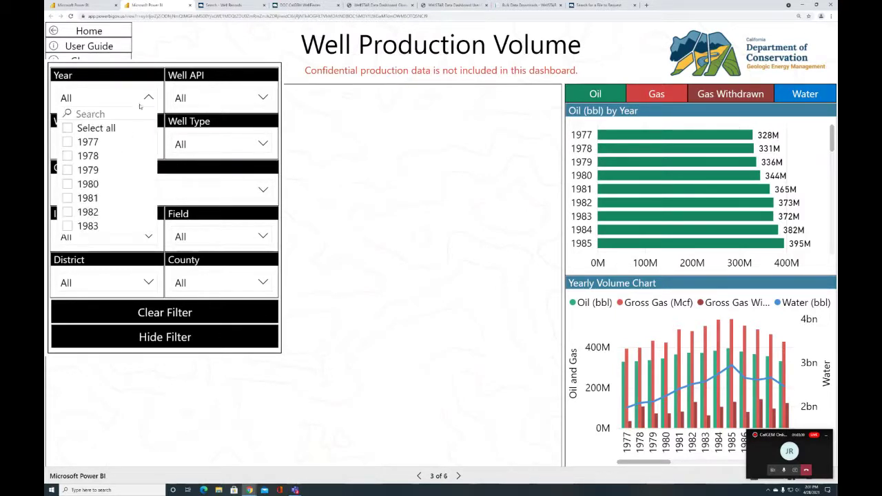
left_click(148, 98)
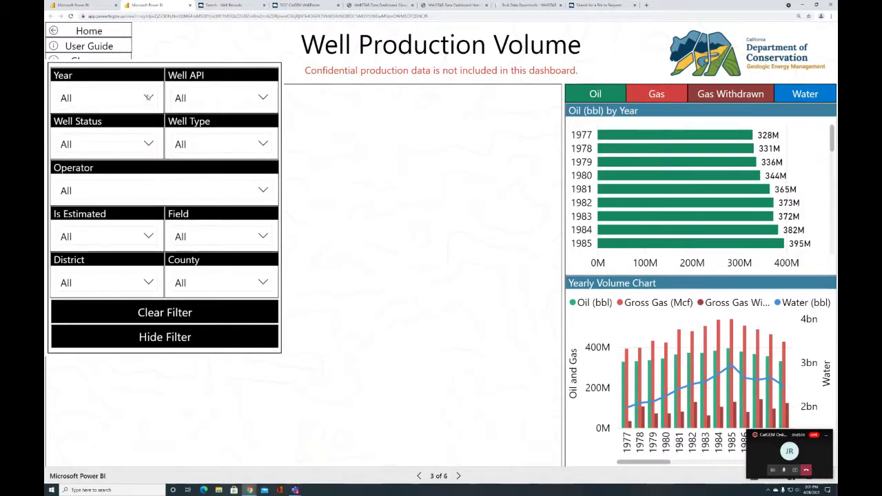
left_click(179, 338)
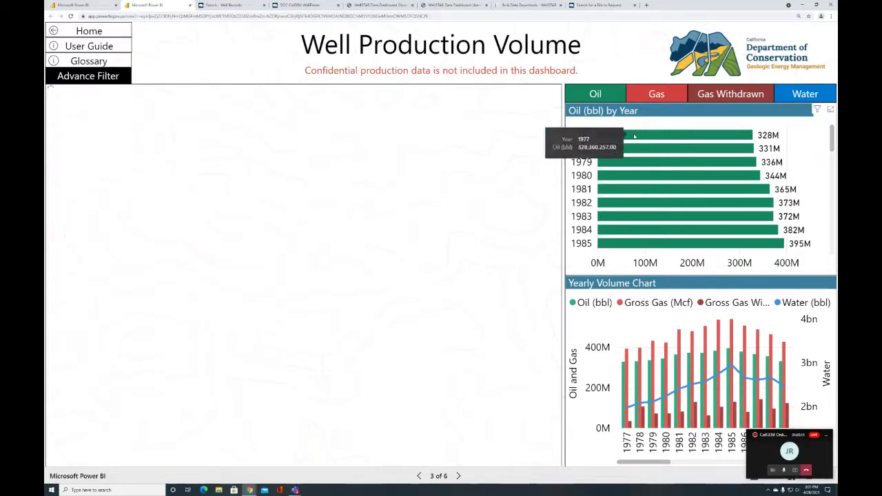
View the 1977 production records from the oil chart, then switch the chart through gas, gas withdrawn and water
left_click(634, 136)
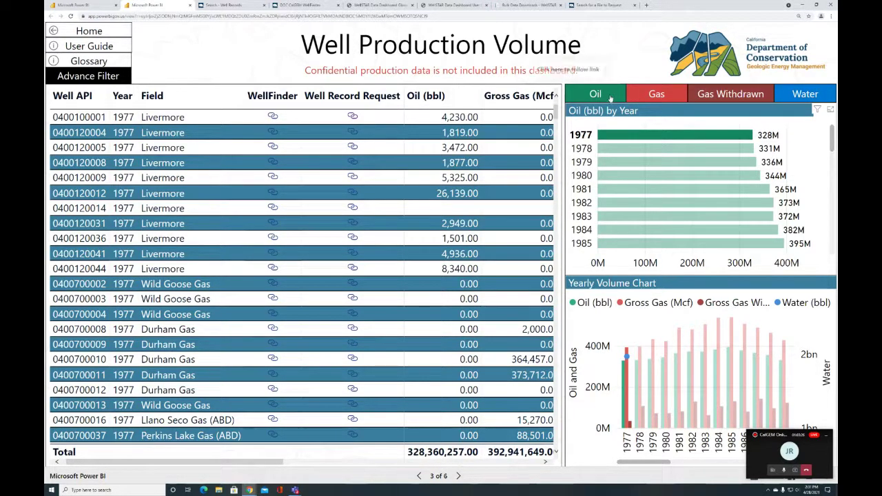
left_click(656, 94)
left_click(706, 94)
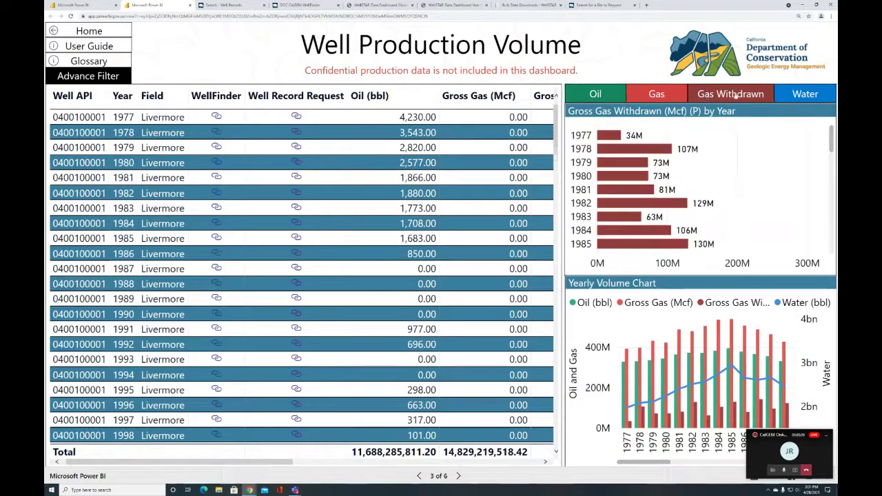
left_click(789, 94)
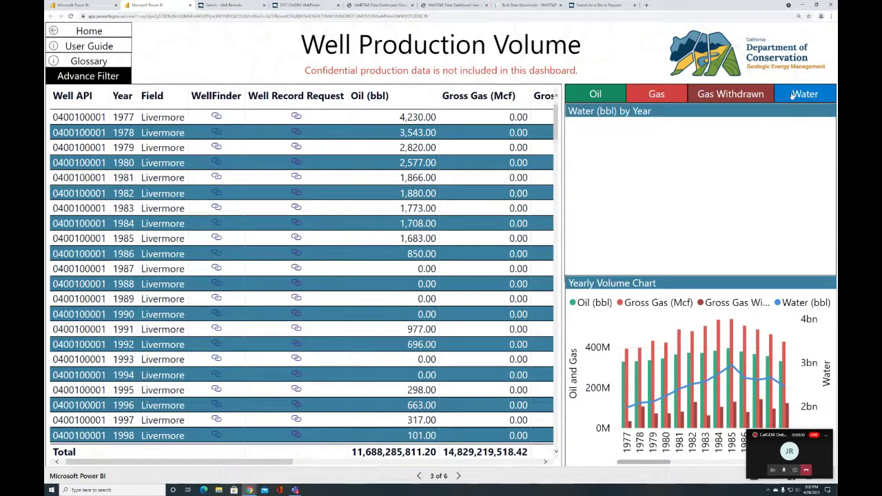
Go to the archive home page, open the Production Summary and view the more recent years of oil and gas production
left_click(97, 35)
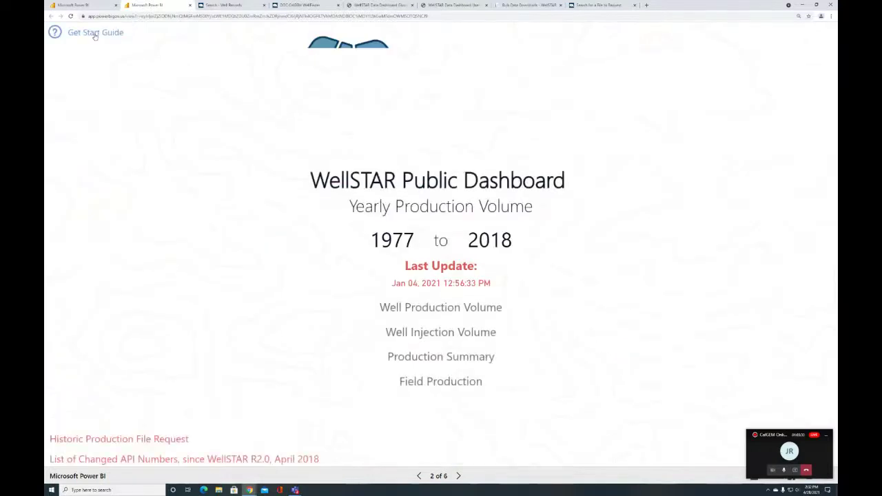
left_click(444, 363)
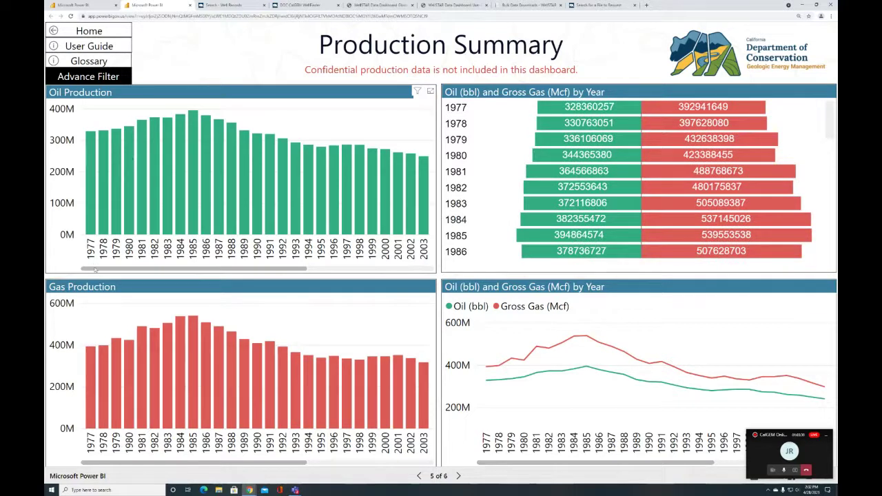
left_click_drag(94, 269, 216, 284)
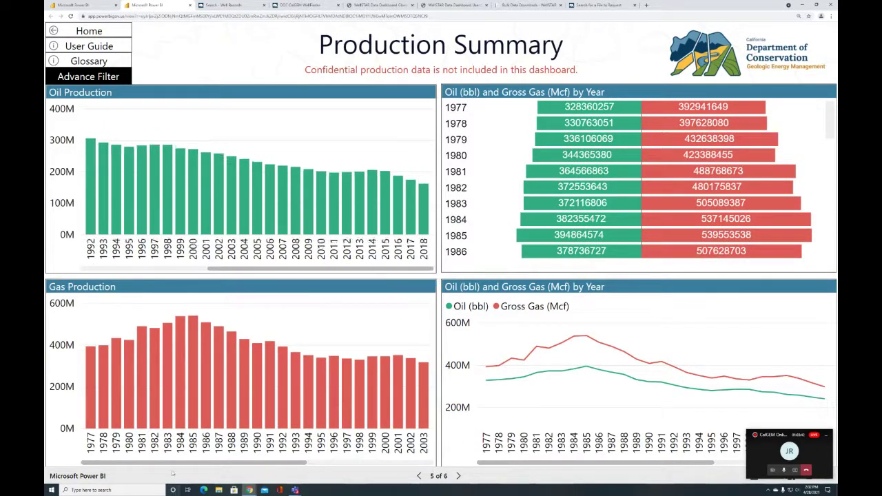
left_click_drag(176, 464, 252, 477)
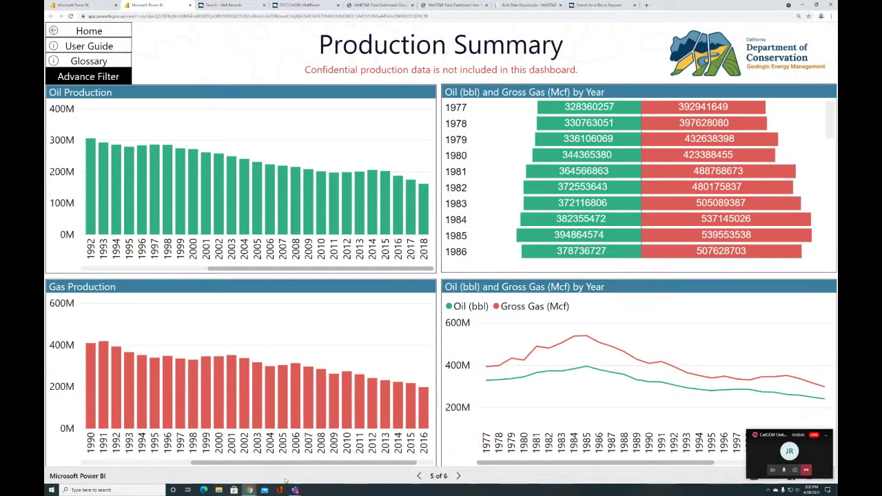
Open the Field Production report from the archive home page and filter it to the years 1980 and 1981
left_click(103, 31)
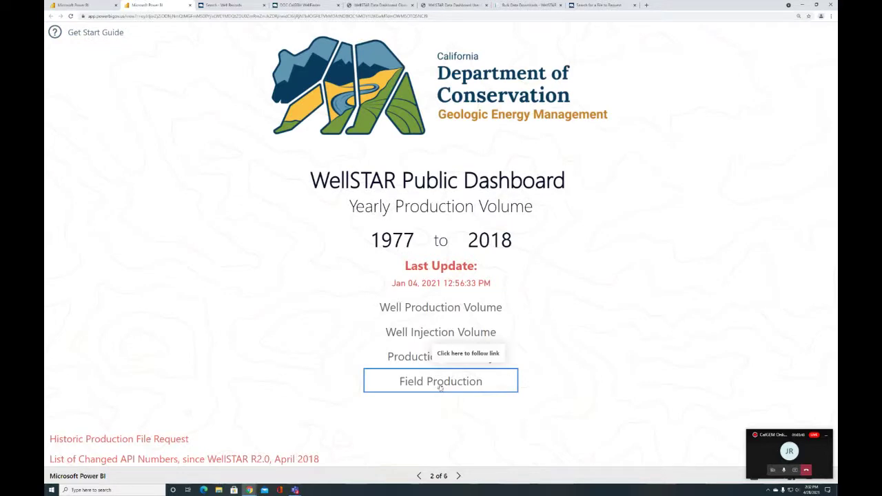
left_click(438, 386)
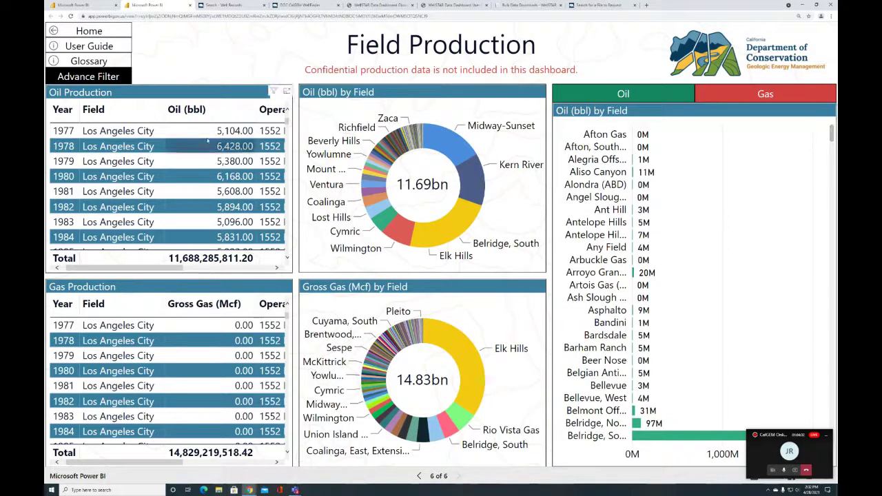
left_click(77, 80)
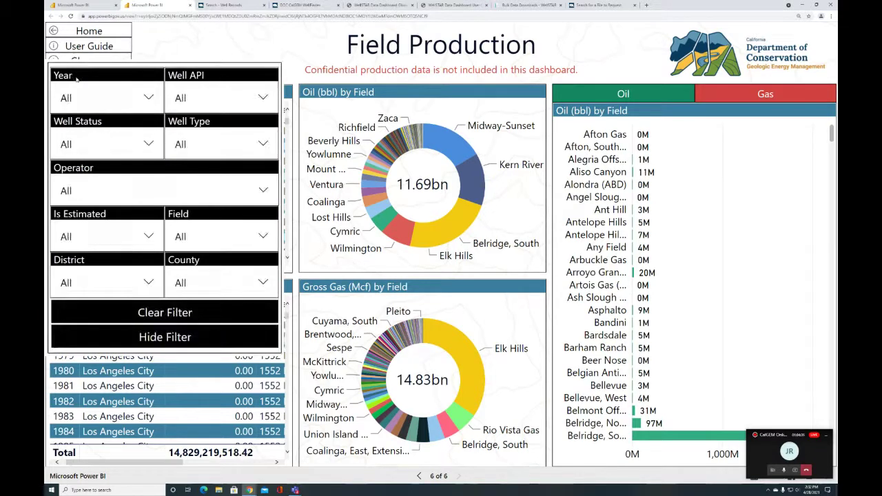
left_click(130, 99)
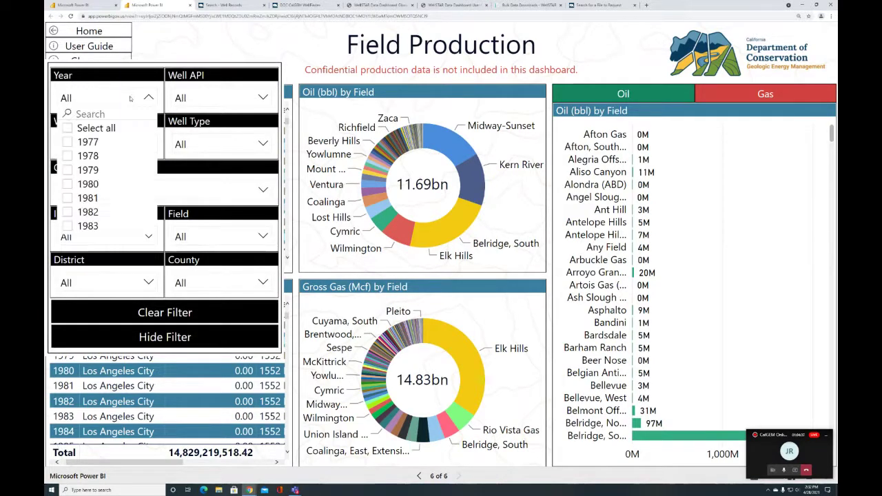
left_click(67, 184)
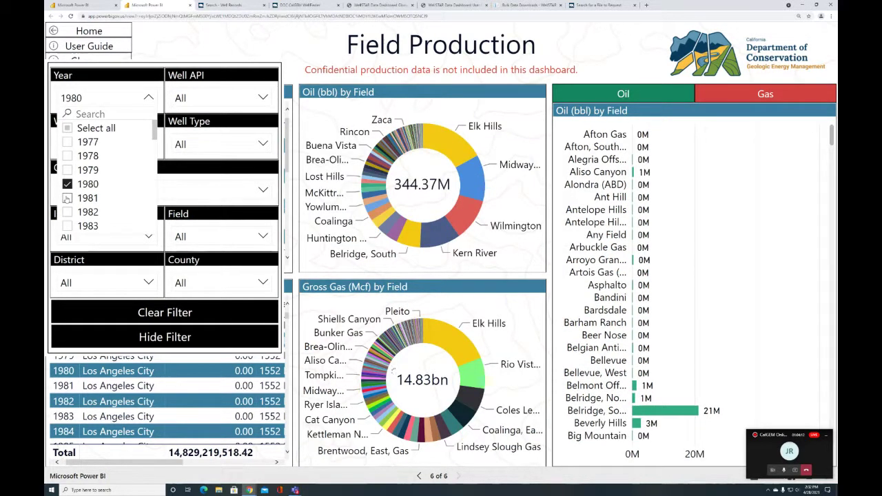
left_click(67, 198)
Search the Field filter for "lost", choose Lost Hills and hide the advanced filter
left_click(263, 236)
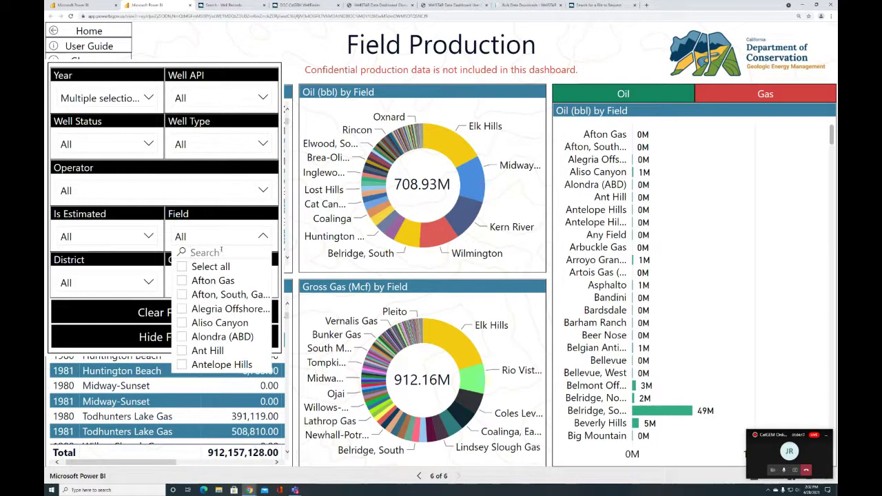
type("lost")
left_click(195, 270)
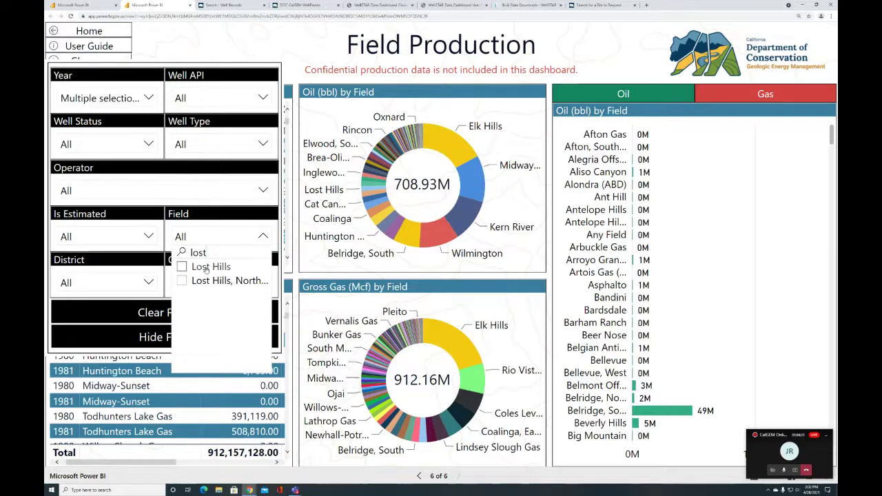
left_click(149, 337)
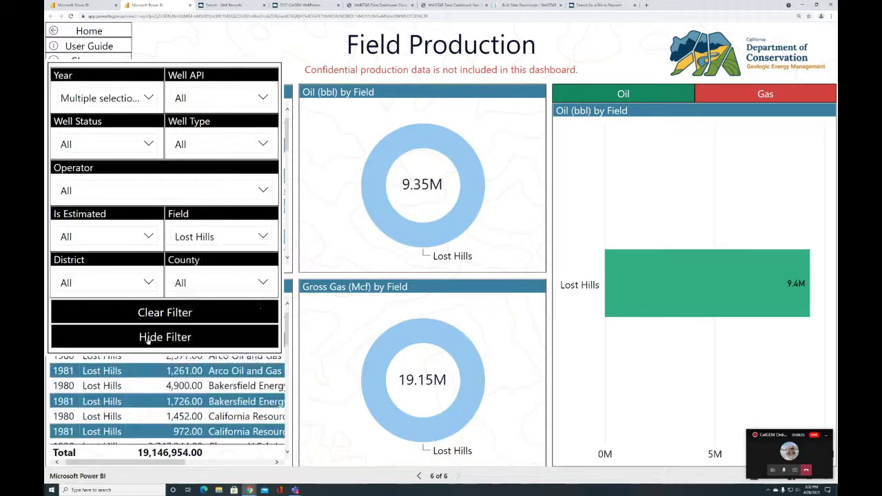
left_click(148, 337)
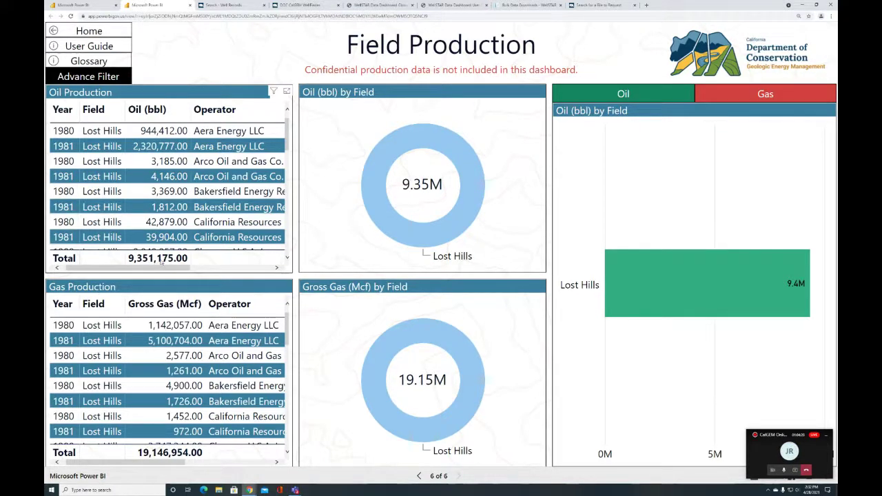
Switch the Lost Hills bar chart to gas, then return to the archive home page
left_click(734, 95)
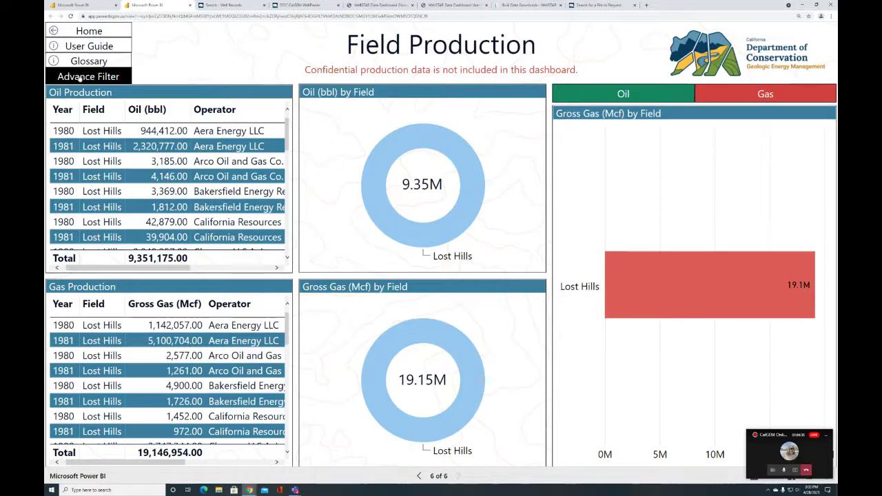
left_click(71, 31)
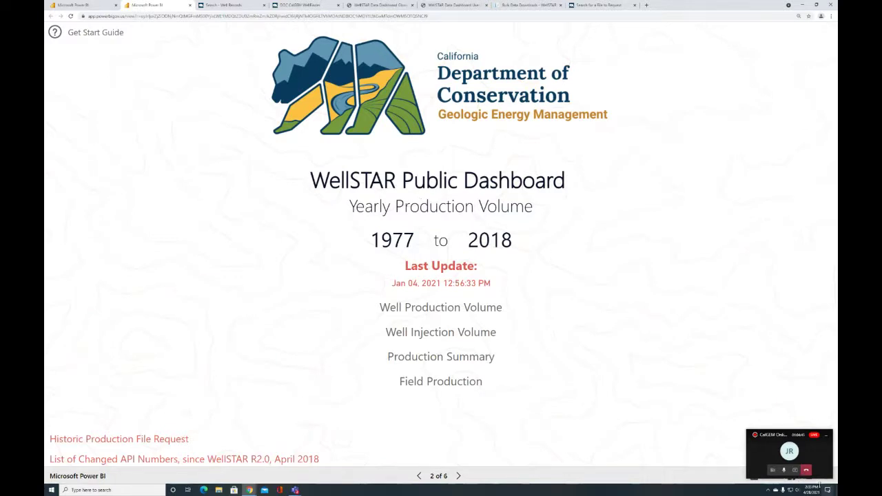
left_click(795, 472)
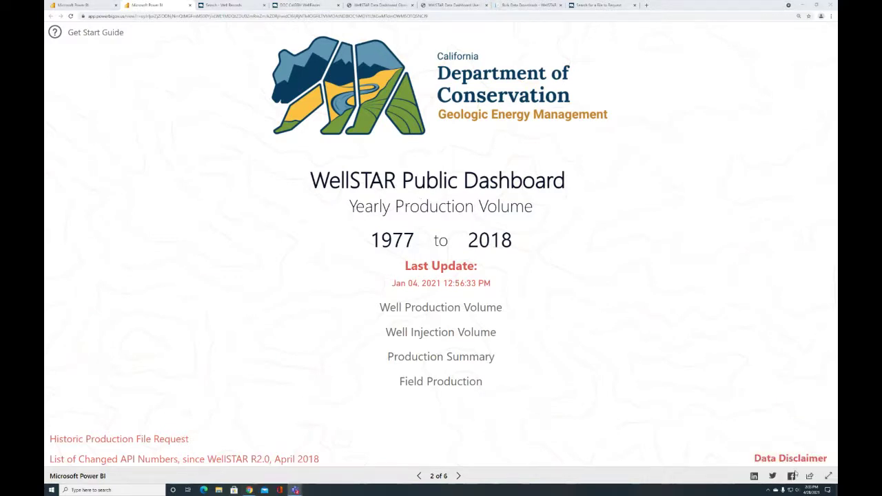
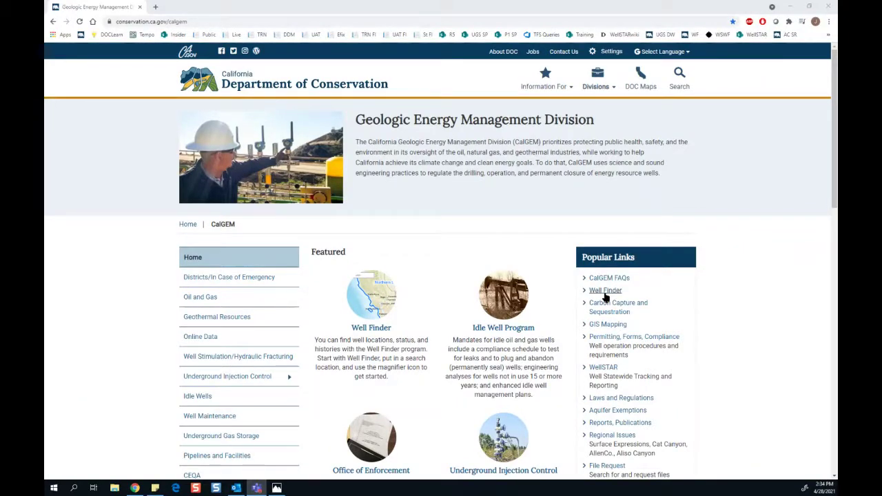
Open the Online Data page from the CalGEM home page and highlight the WellSTAR Tutorials and Reference Guide entries
scroll(706, 276, "down", 2)
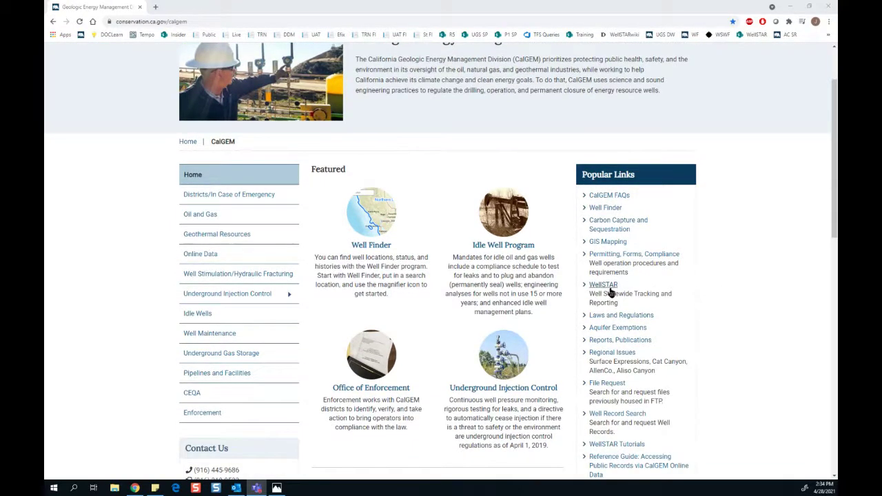
left_click(205, 255)
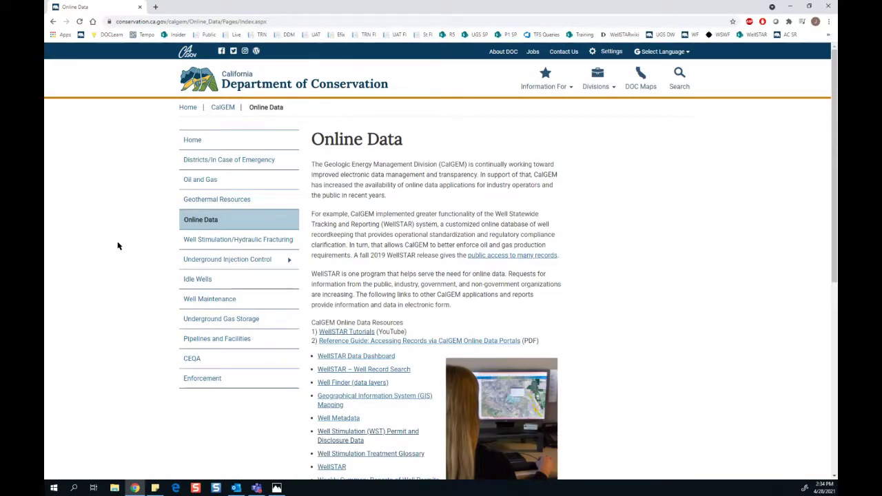
scroll(427, 281, "down", 3)
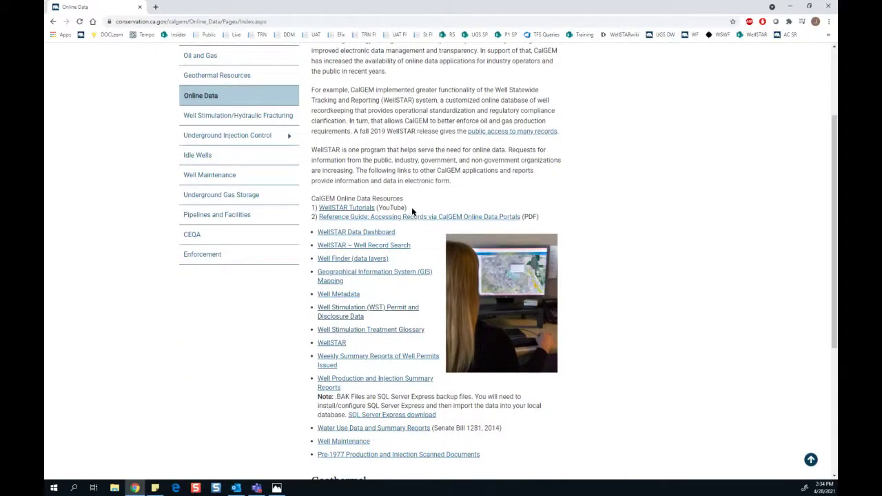
left_click_drag(407, 207, 312, 207)
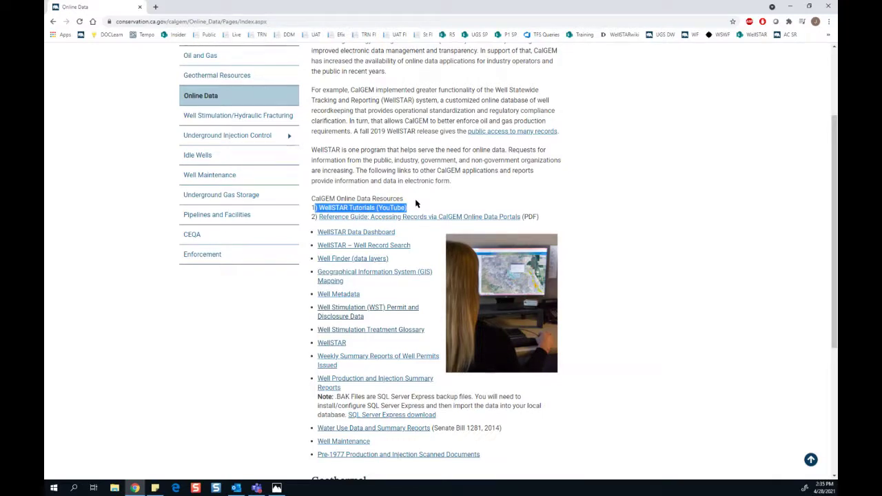
left_click(539, 216)
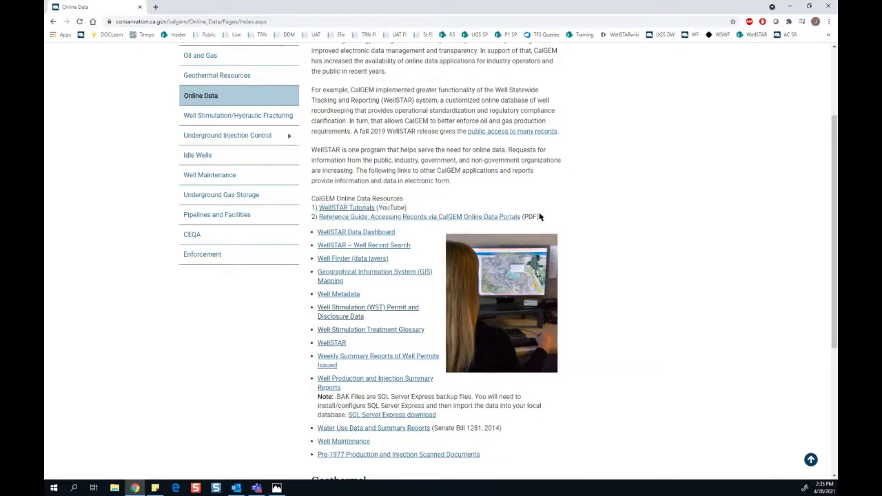
left_click_drag(539, 216, 312, 221)
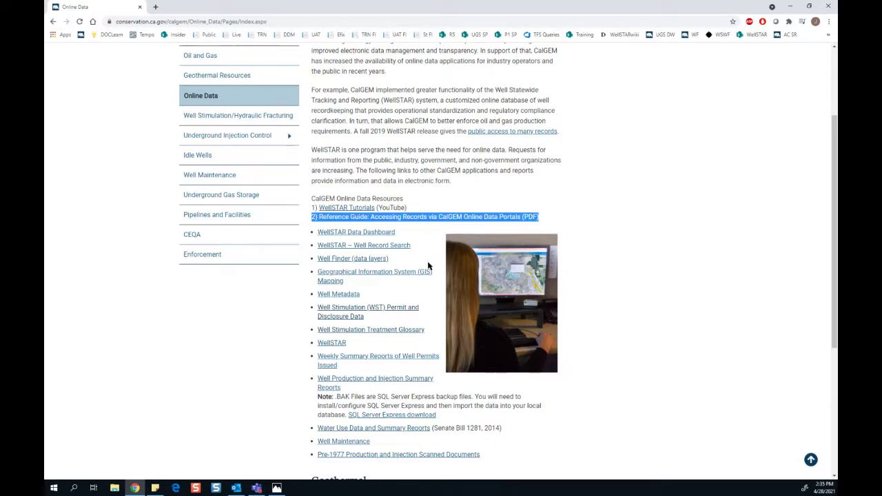
Follow the WellSTAR – Well Record Search link to the WellSTAR home page and look at the Explore Data options
left_click(374, 246)
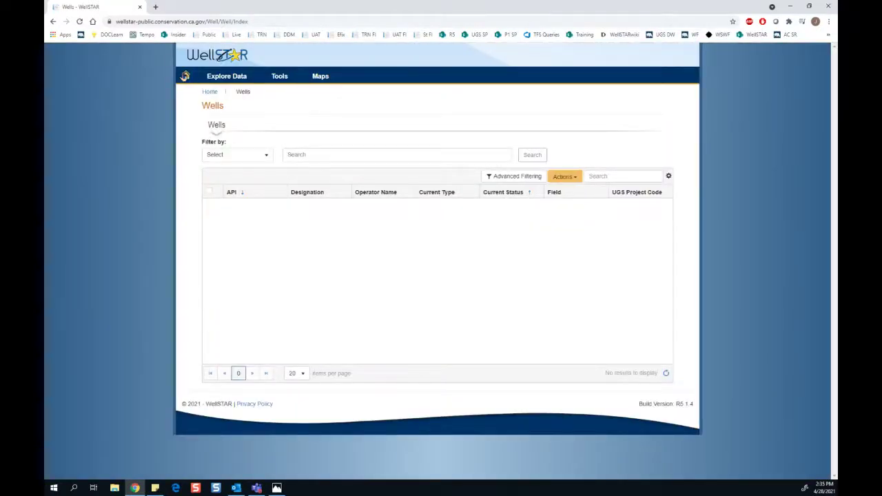
left_click(185, 76)
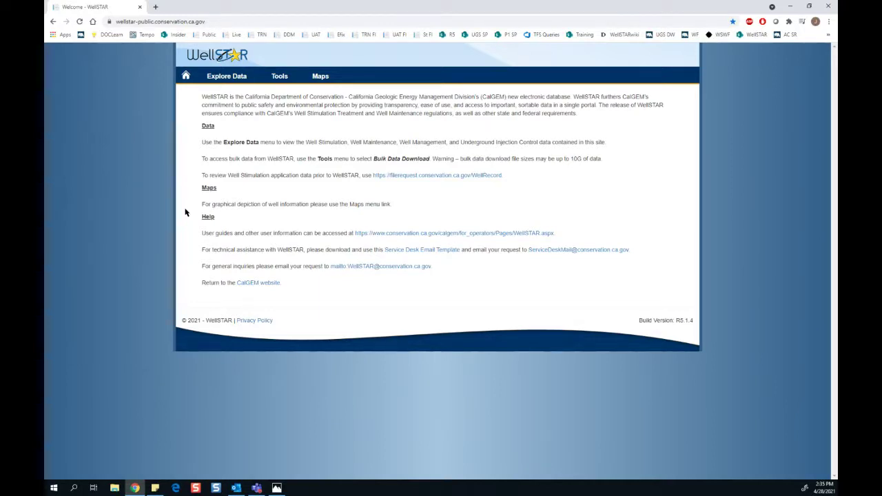
left_click_drag(200, 142, 261, 146)
left_click(237, 78)
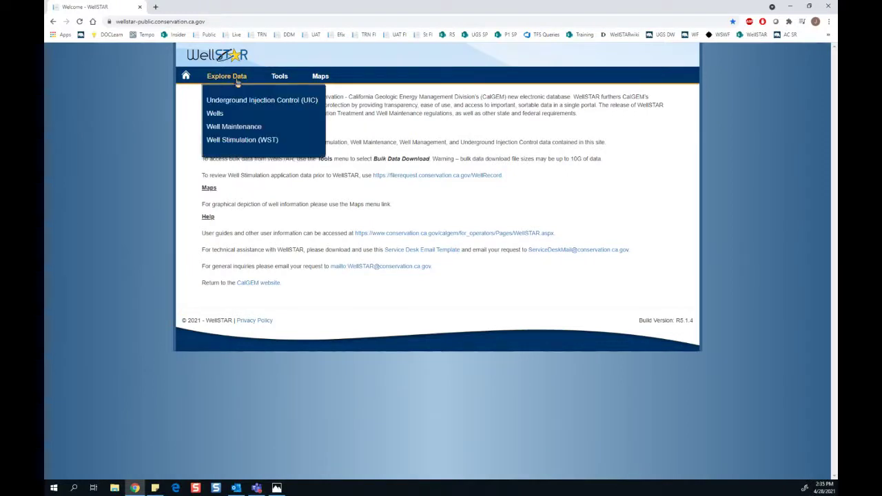
left_click(276, 159)
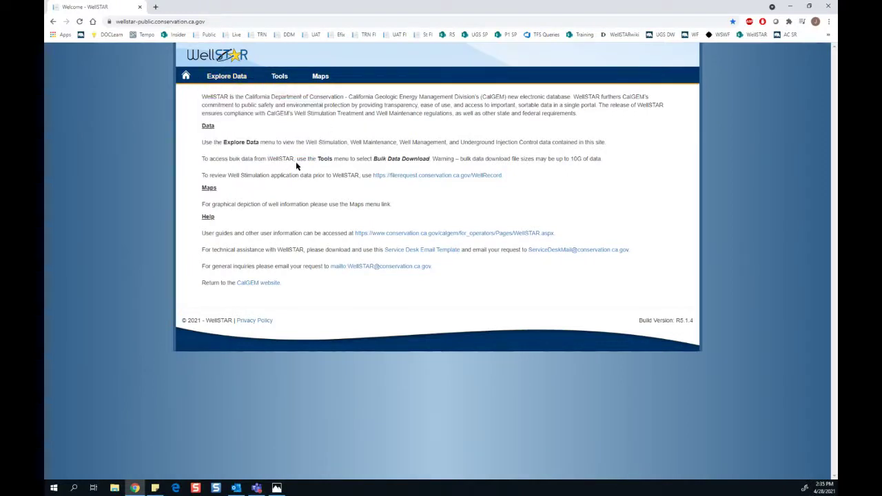
Point out the bulk data instructions on the WellSTAR home page and open the Bulk Data Downloads list
left_click_drag(301, 162, 340, 165)
left_click(280, 77)
left_click(279, 105)
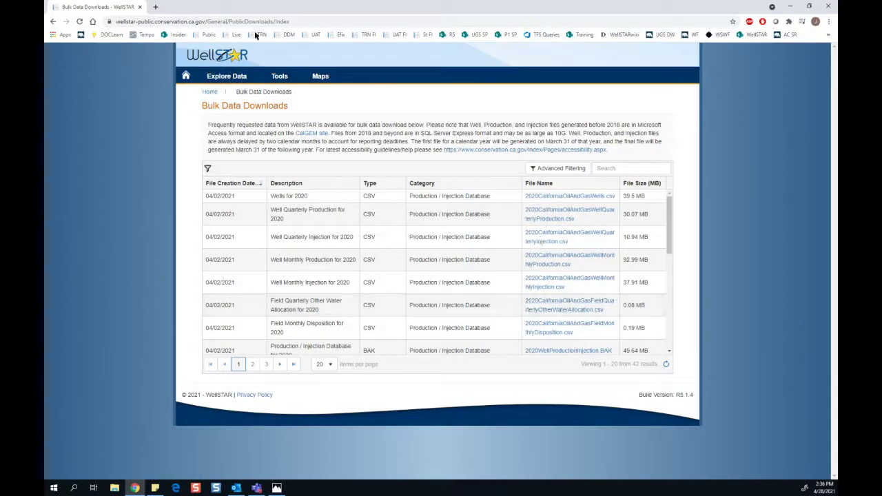
Return to the WellSTAR home page and look at the available Maps option
left_click(185, 76)
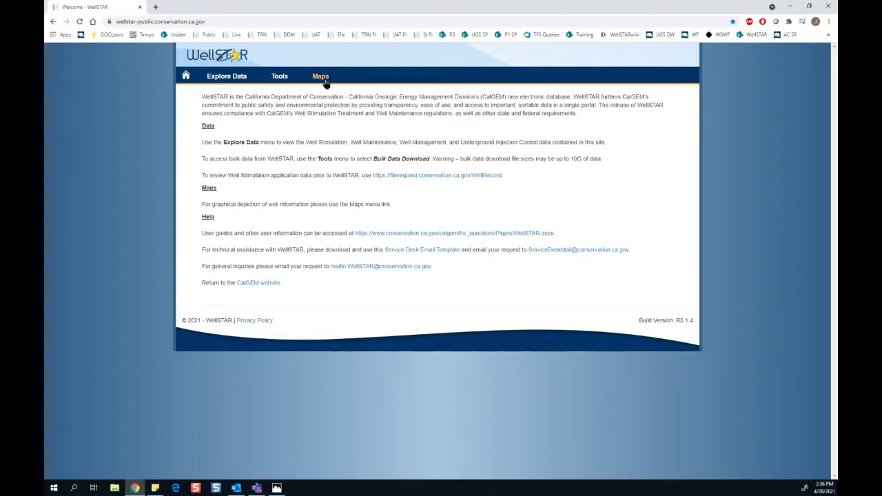
mouse_move(322, 78)
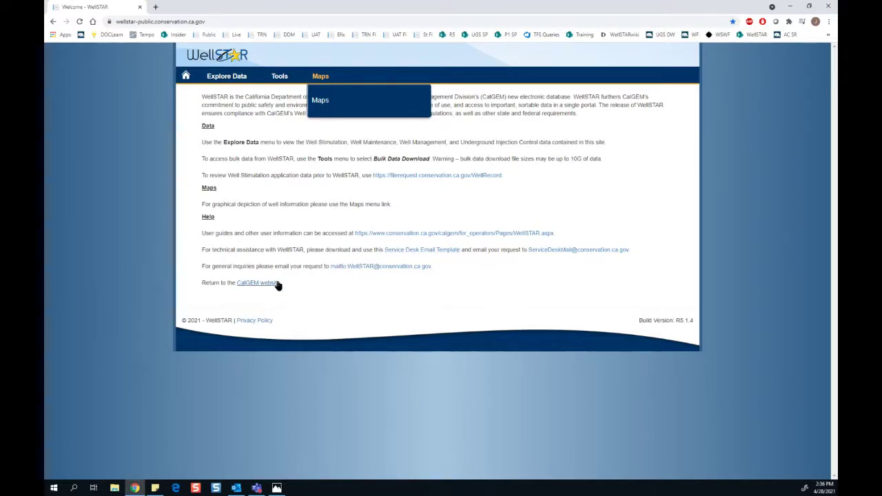
left_click(340, 314)
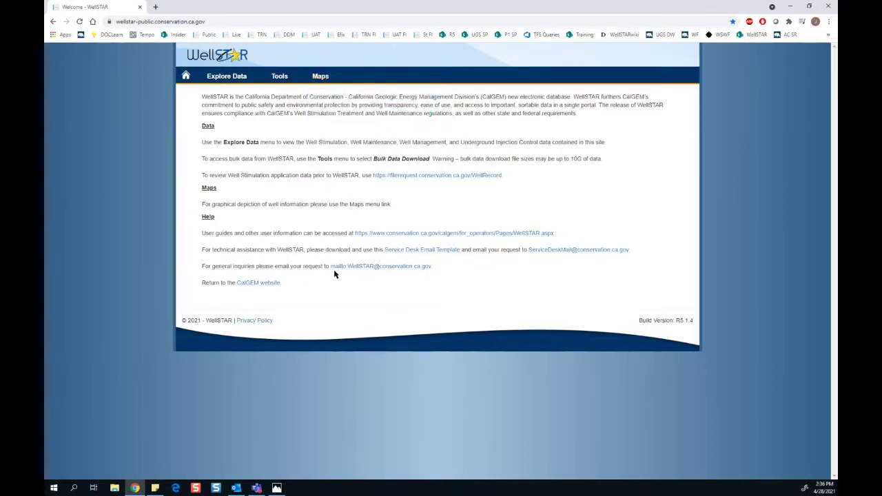
Open the Wells data page and search for wells with the County filter set to Butte
left_click(248, 79)
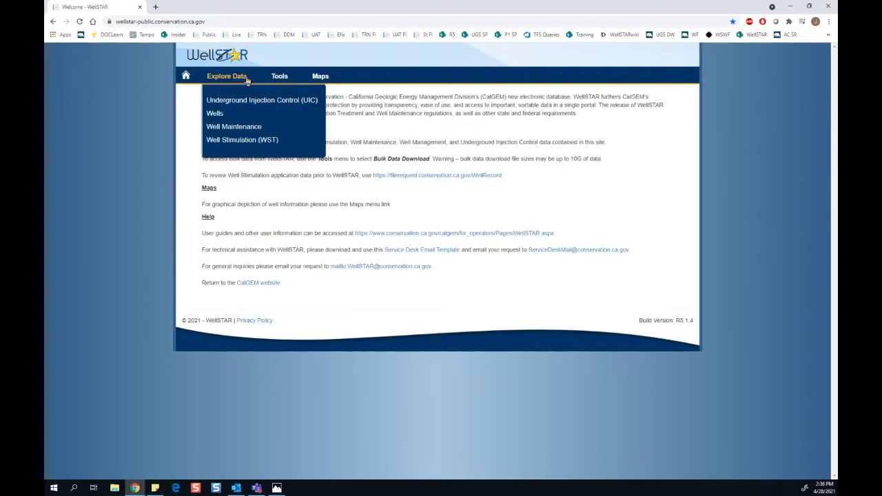
left_click(215, 117)
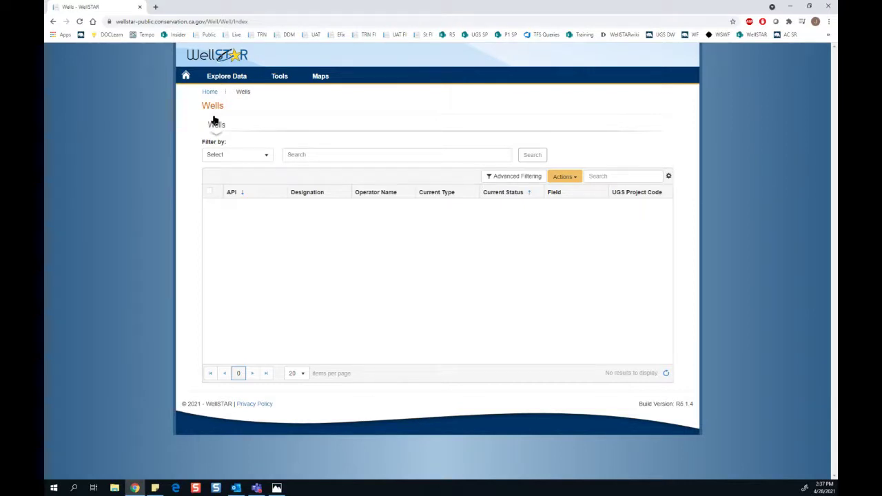
left_click(237, 157)
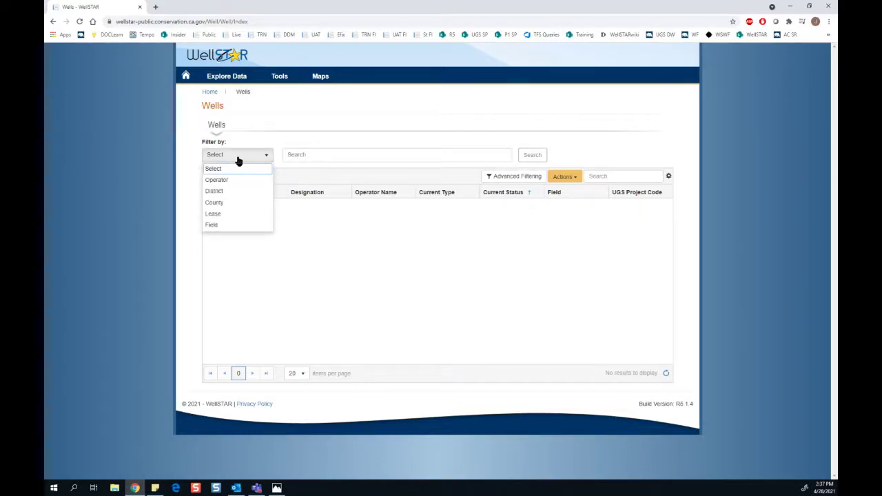
left_click(218, 203)
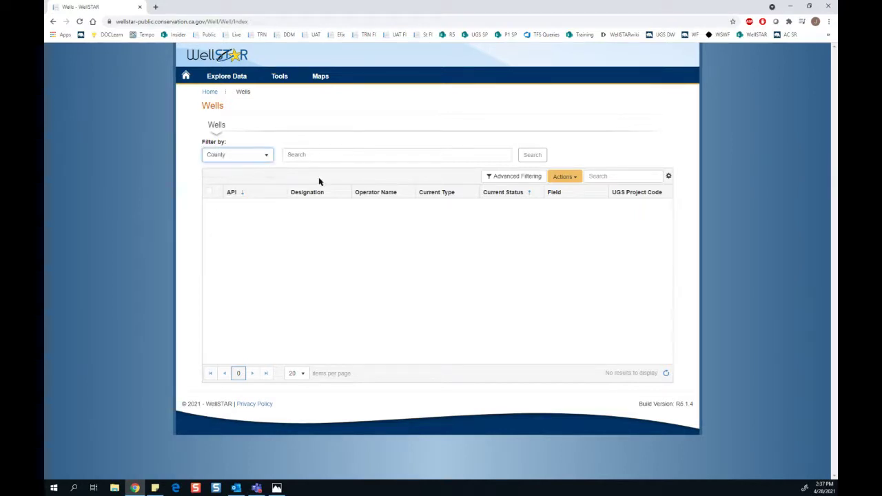
left_click(305, 154)
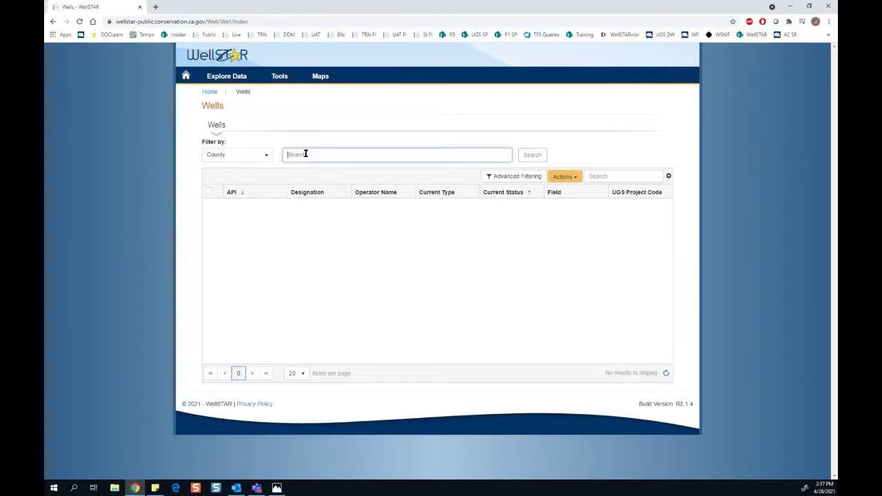
type("but")
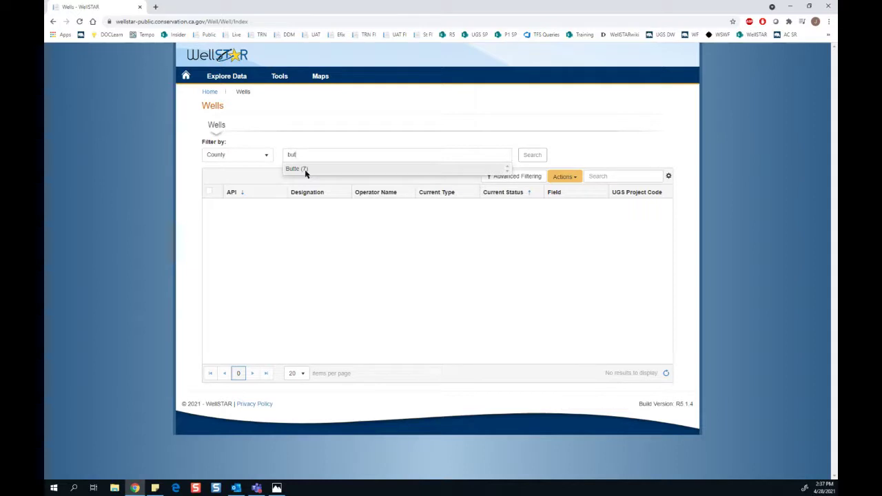
left_click(305, 174)
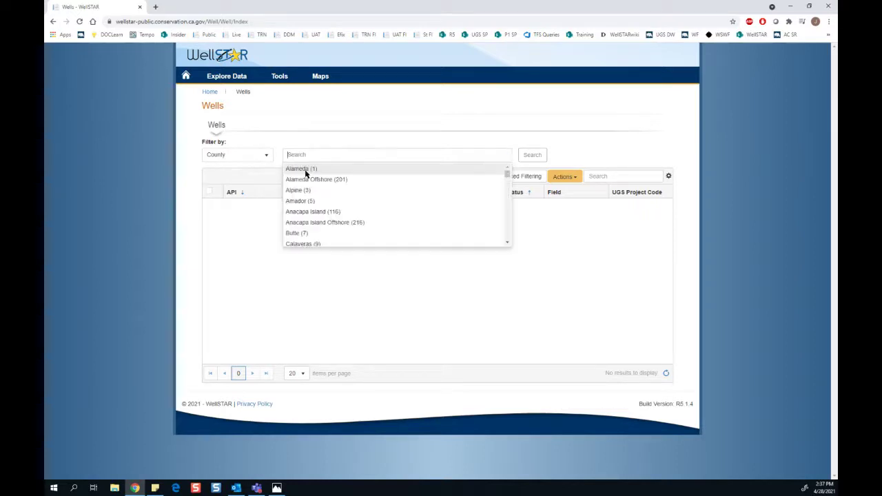
scroll(305, 174, "down", 1)
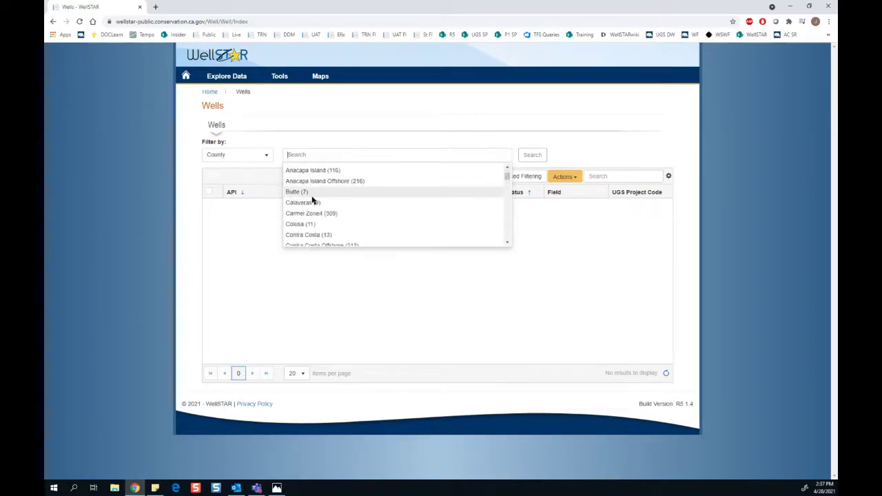
left_click(311, 192)
left_click(522, 157)
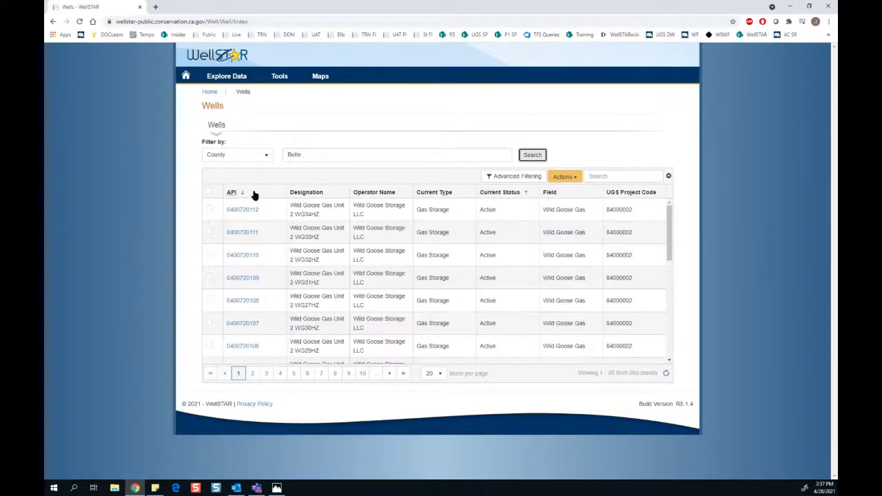
Switch the wells filter to the Coastal district and highlight the total number of results
left_click(264, 155)
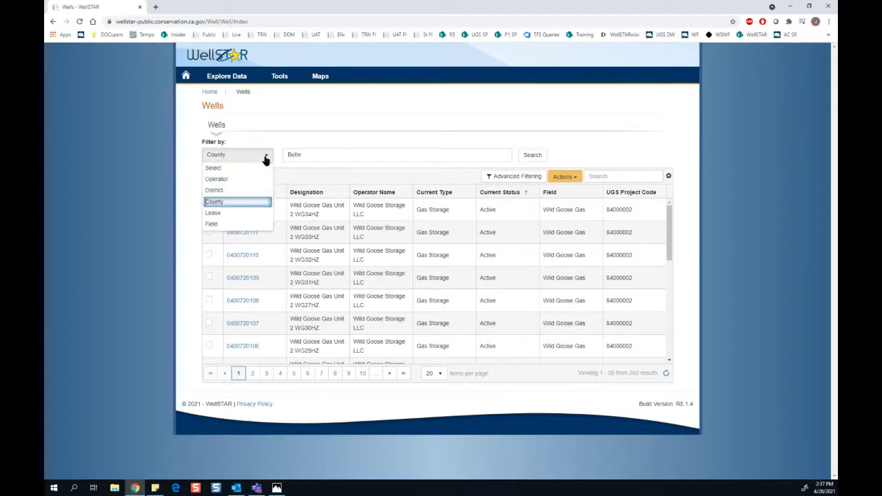
left_click(248, 191)
left_click(319, 157)
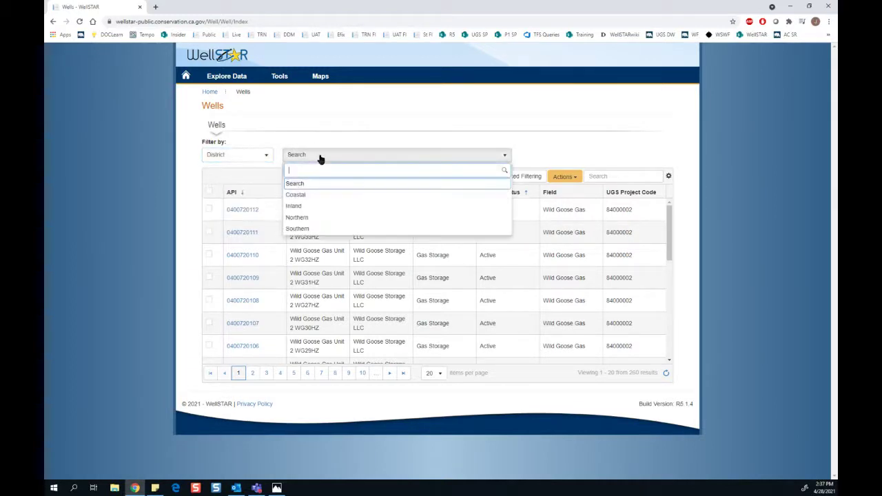
left_click(295, 193)
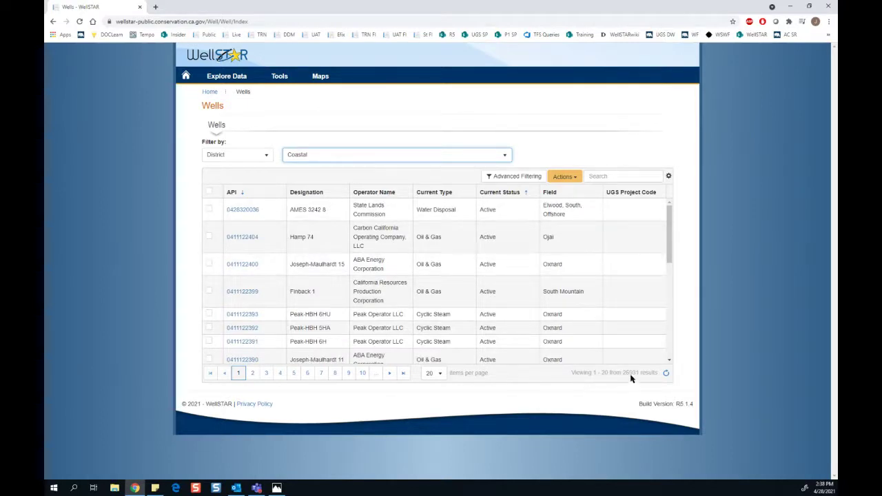
left_click_drag(638, 376, 623, 377)
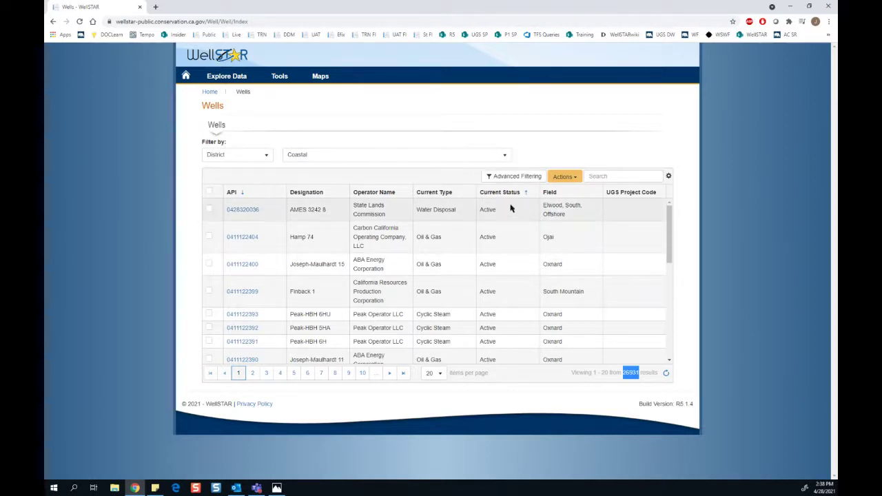
Search within the Coastal wells for "aba", highlight the result count, and clear the search term
left_click(609, 177)
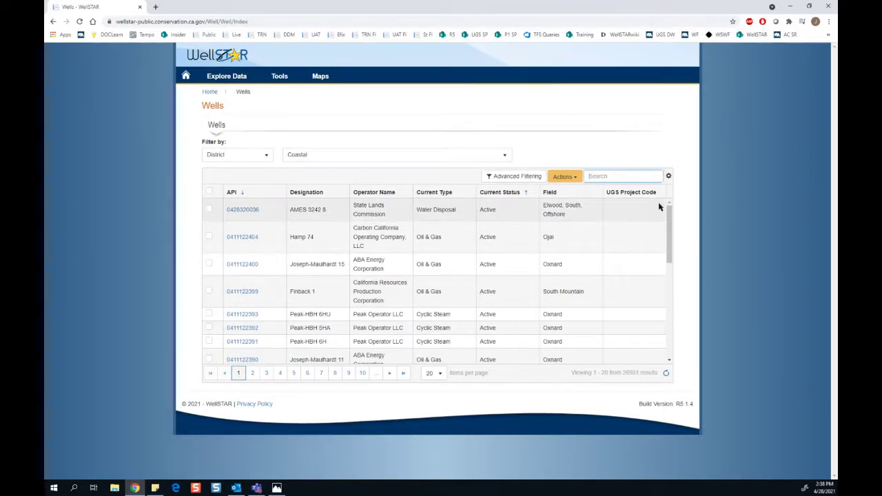
type("A")
key("BackSpace")
key("BackSpace")
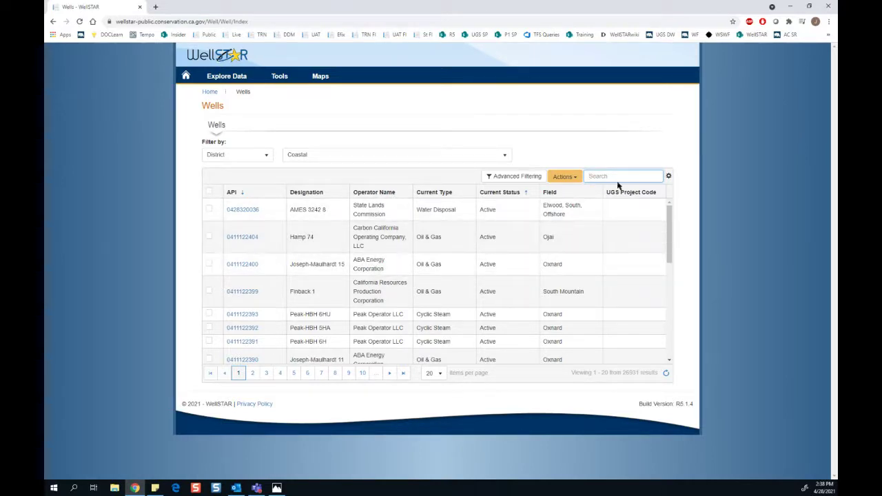
type("aba")
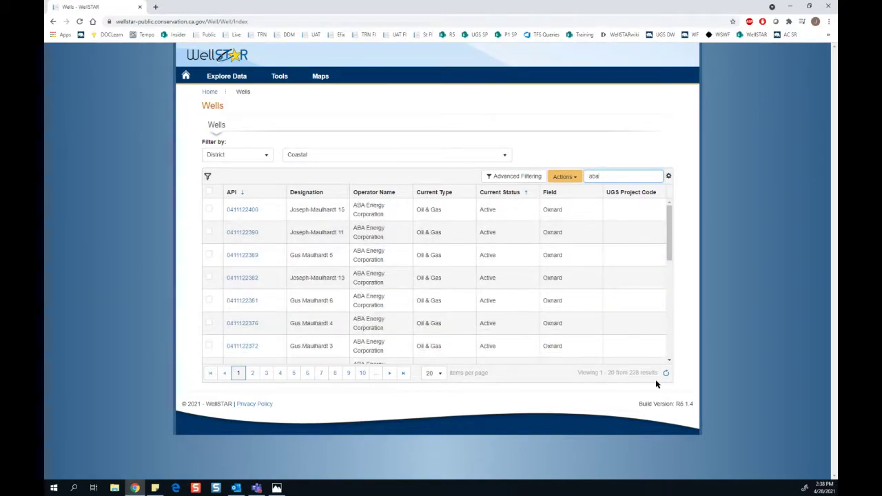
left_click_drag(628, 373, 639, 373)
double_click(590, 176)
key("BackSpace")
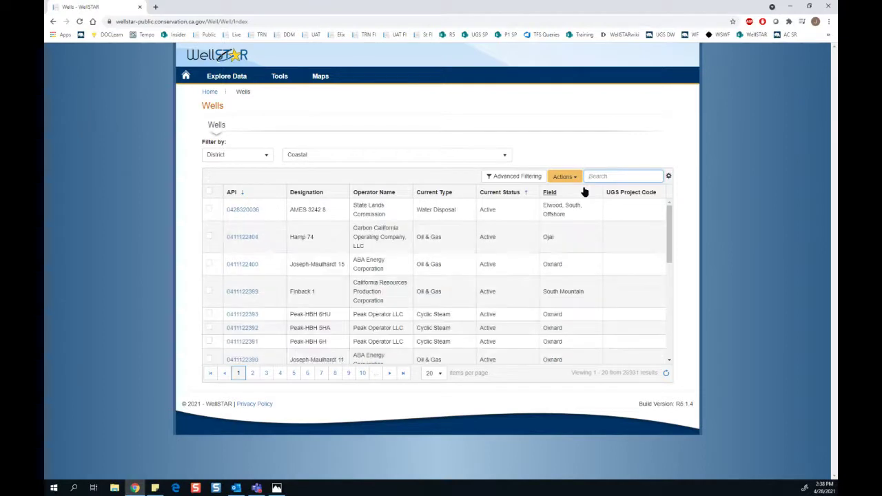
Enable Advanced Filtering, filter the Current Type column by "oil", and highlight the result count
left_click(522, 177)
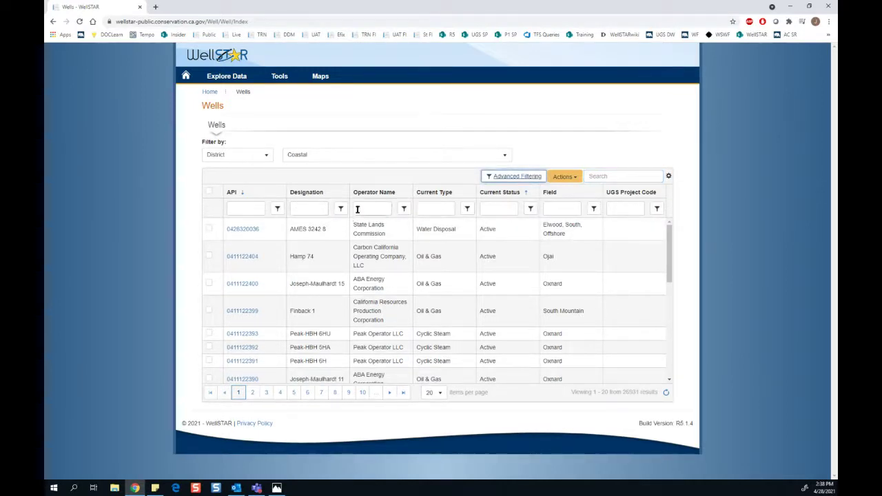
left_click(426, 208)
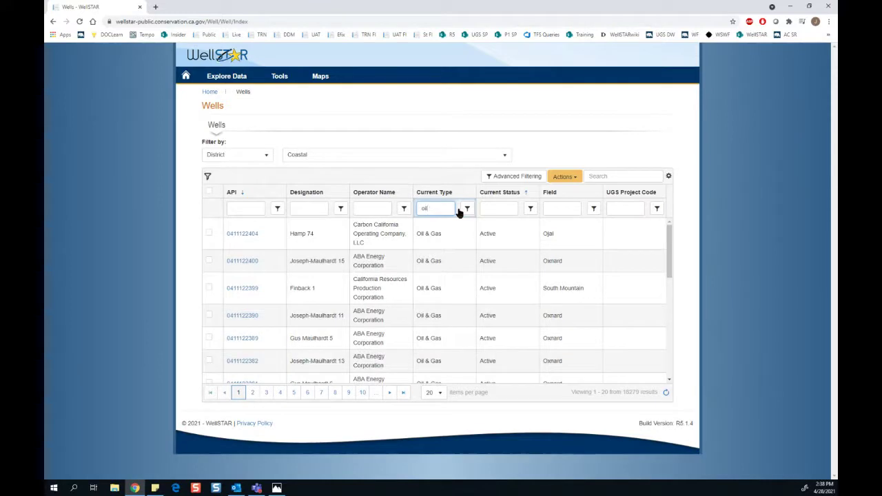
double_click(627, 393)
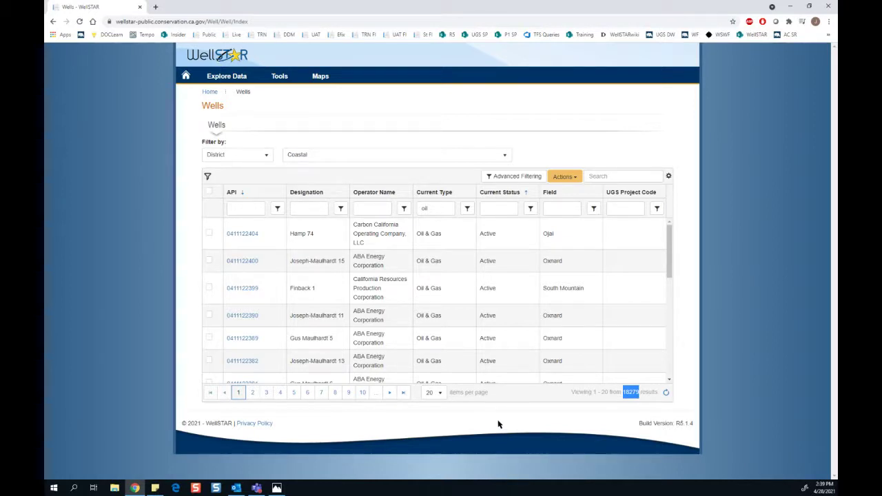
Change the Current Type filter condition to Does not contain and highlight the result count
left_click(465, 209)
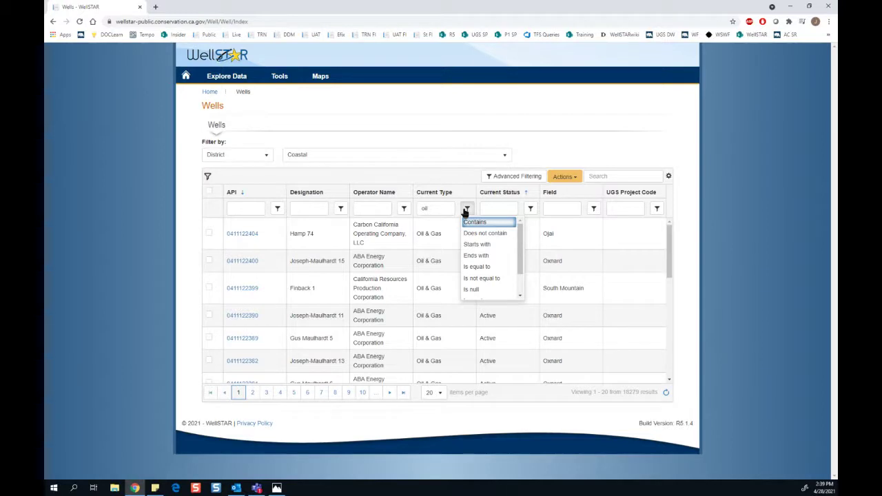
left_click(491, 235)
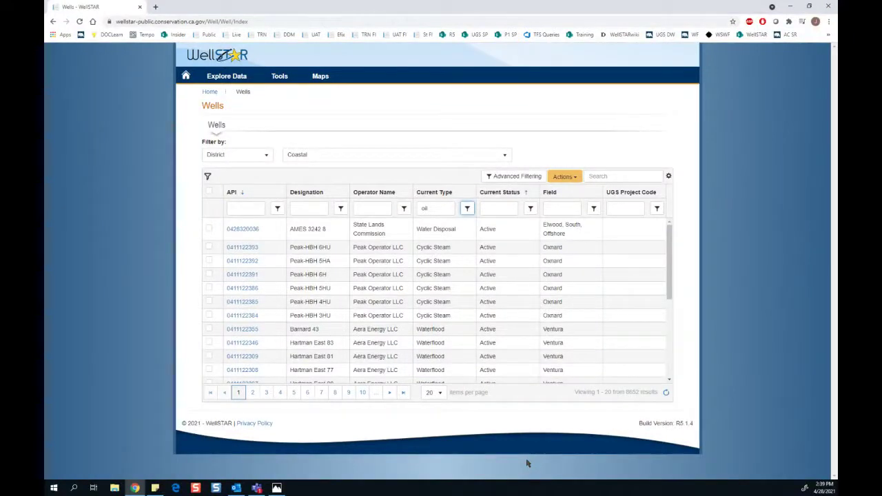
left_click_drag(641, 392, 628, 395)
left_click(701, 251)
Filter the UGS Project Code column with the Is not null condition and highlight the result count
left_click(657, 209)
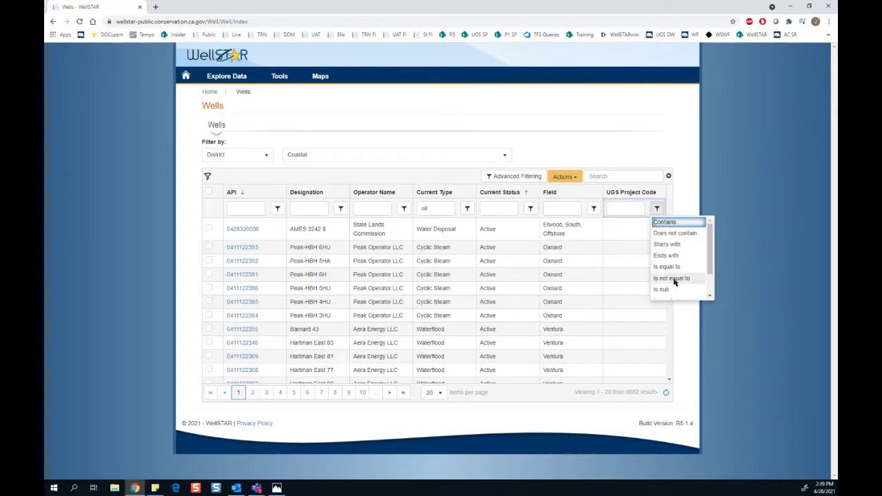
scroll(675, 283, "down", 2)
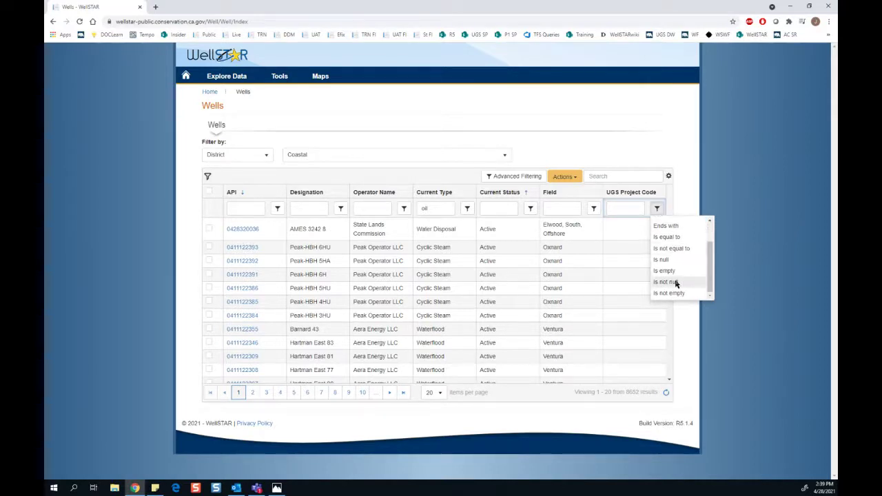
left_click(675, 282)
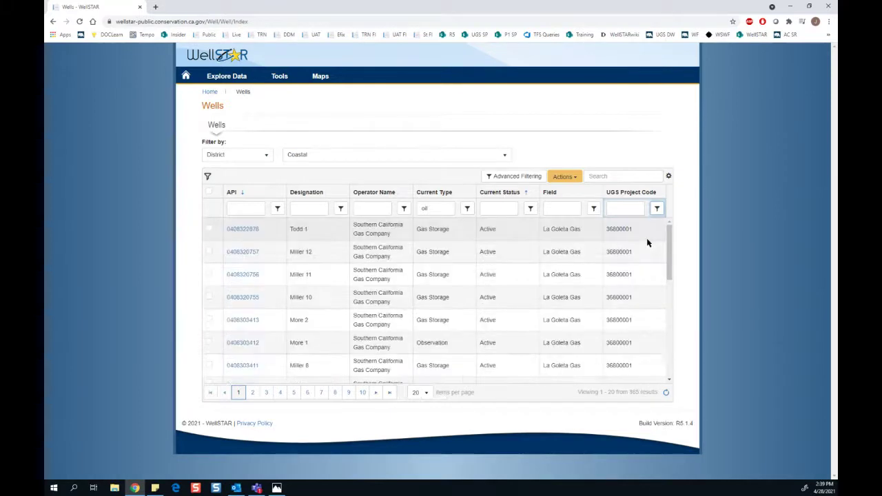
double_click(630, 393)
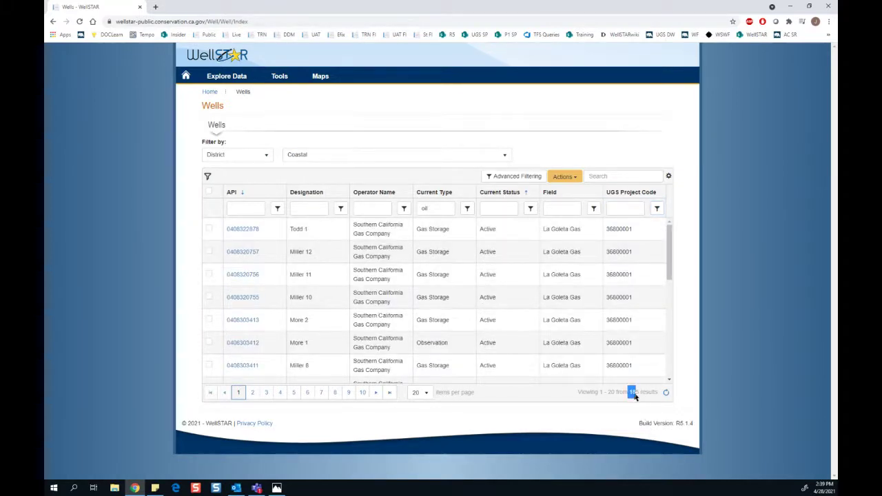
left_click(680, 407)
Add the Lease Name column to the wells table, filter it by "fer", and highlight the result count
left_click(668, 177)
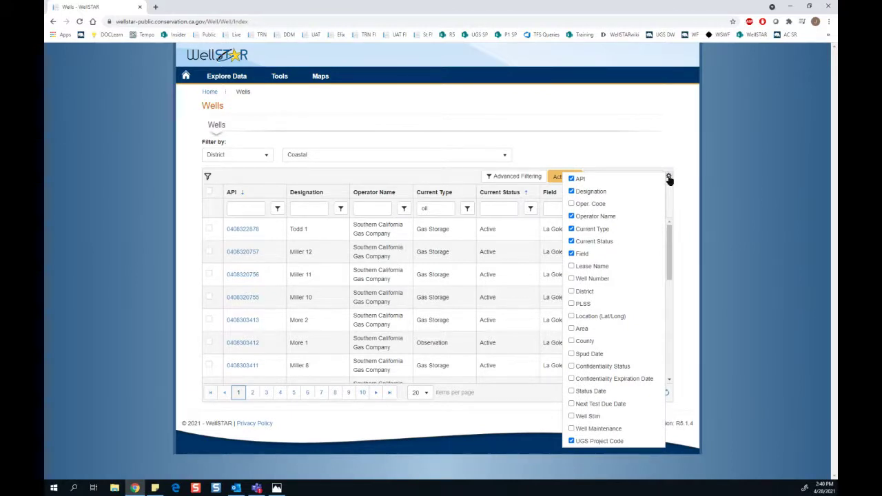
left_click(591, 266)
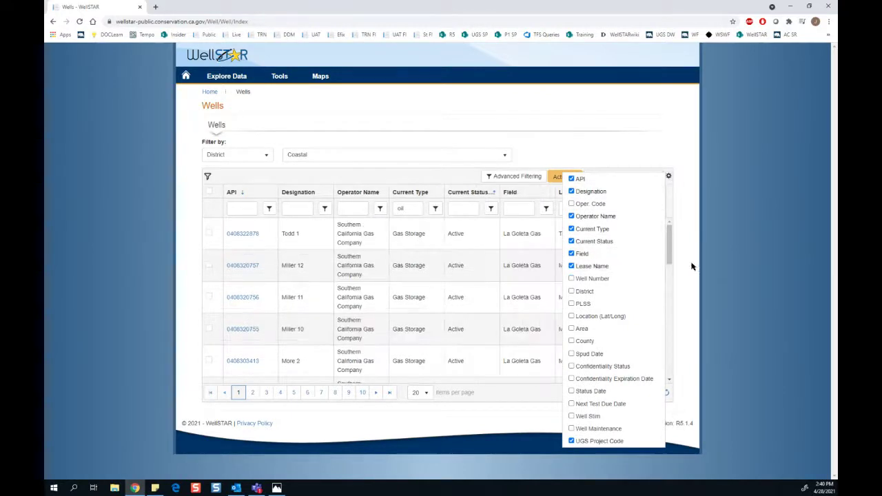
left_click(730, 260)
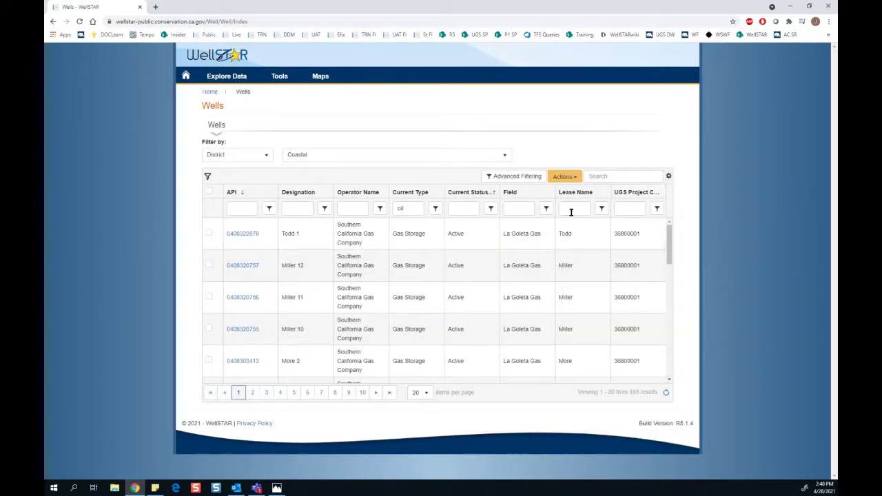
left_click(570, 211)
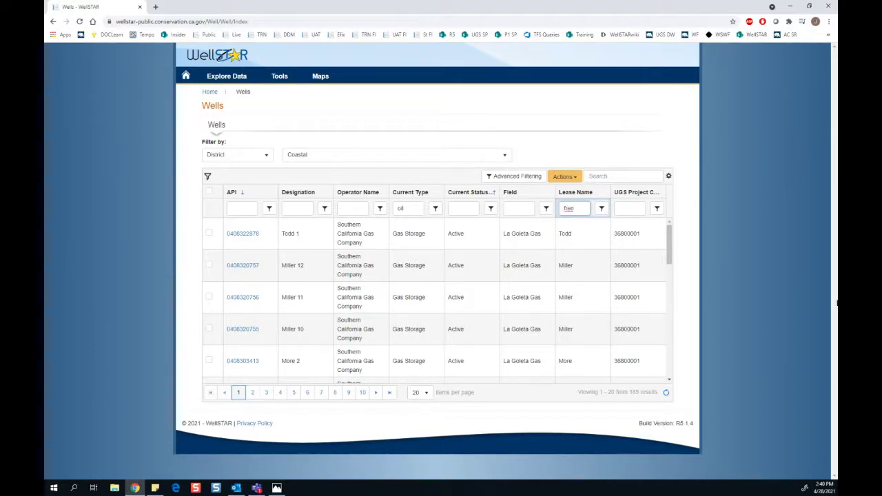
type("fer")
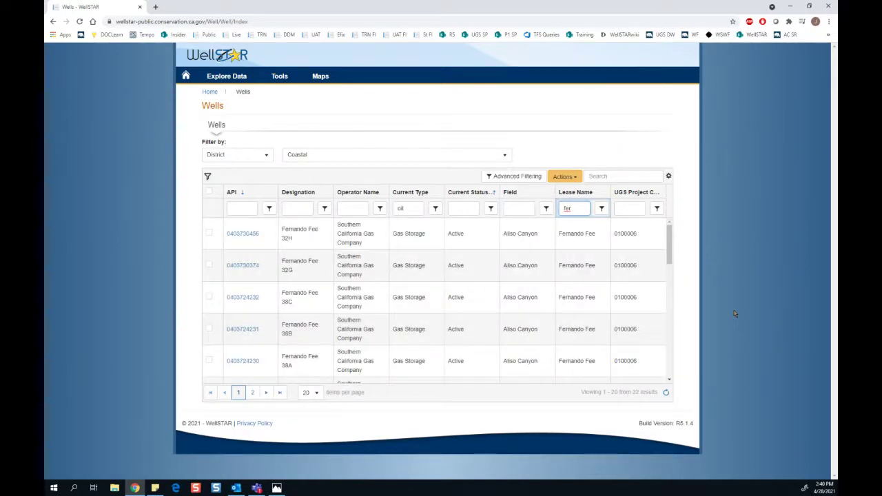
left_click(639, 394)
double_click(636, 393)
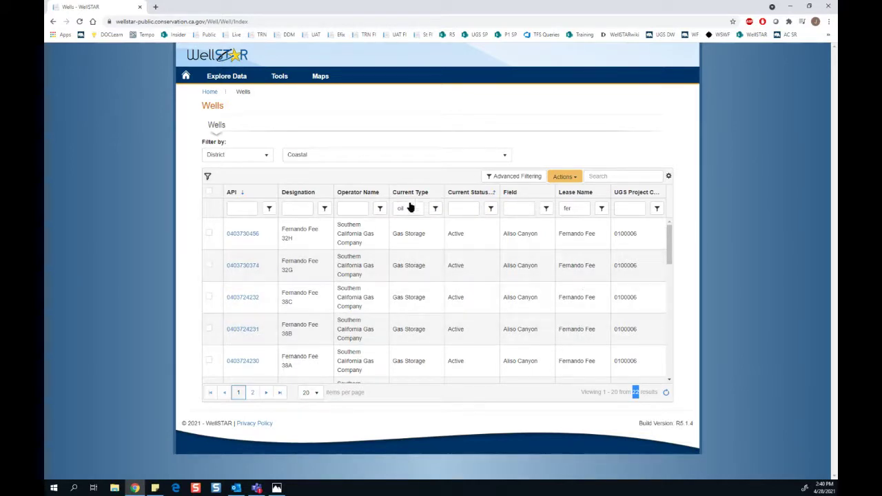
Export the filtered wells list to Excel and open the list of available table columns
left_click(576, 180)
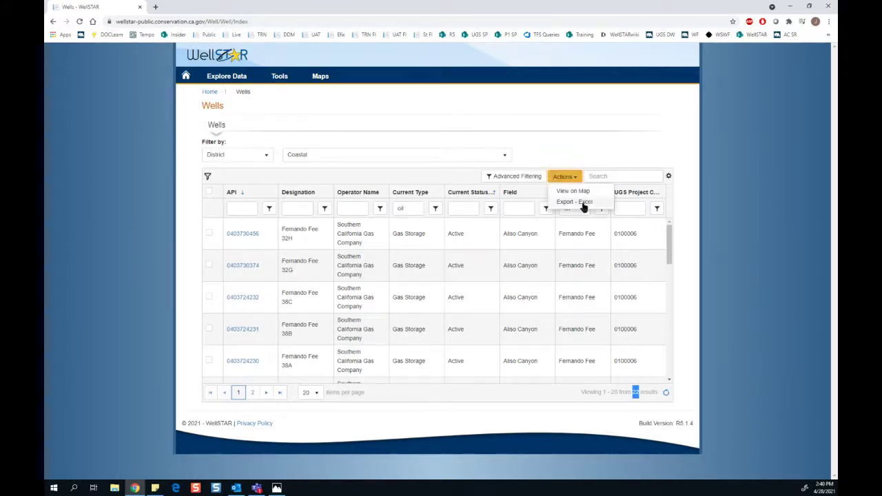
left_click(577, 201)
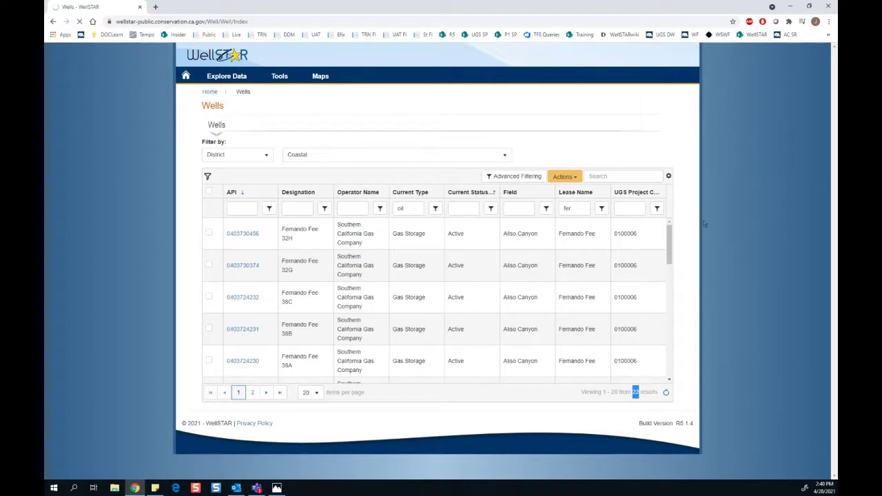
left_click(669, 177)
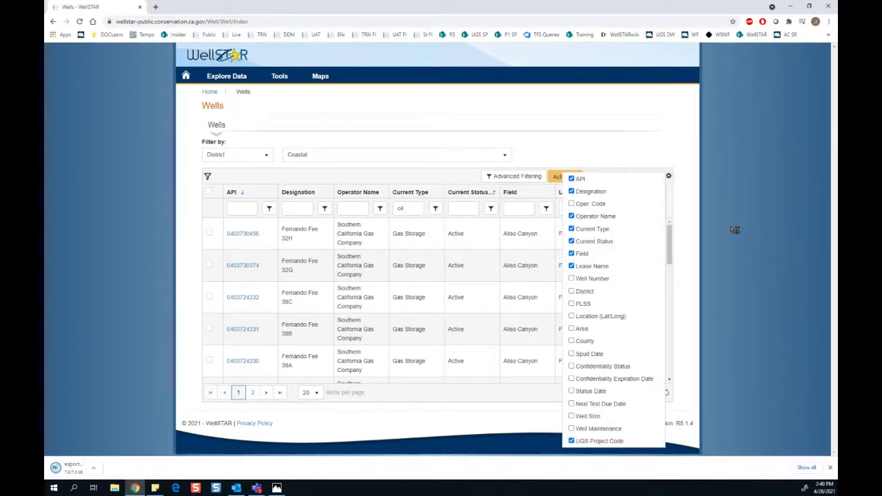
Close the table column list, select all wells on the page, and clear that selection
left_click(496, 430)
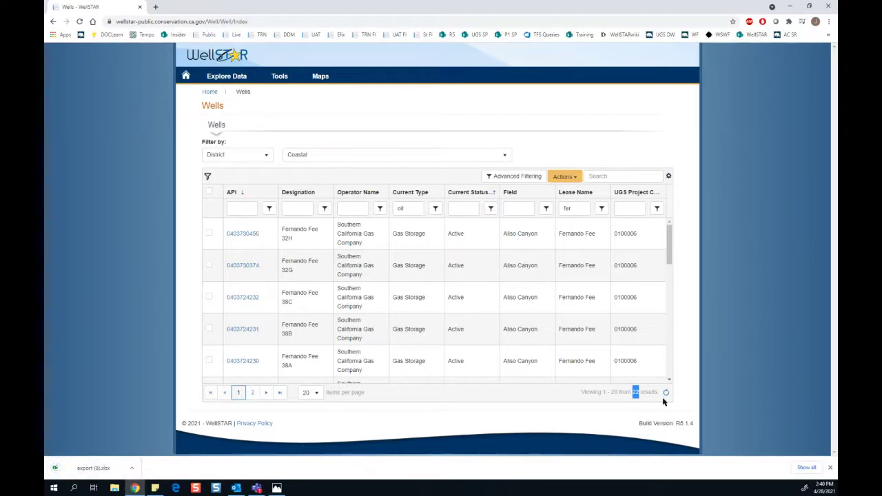
left_click(717, 396)
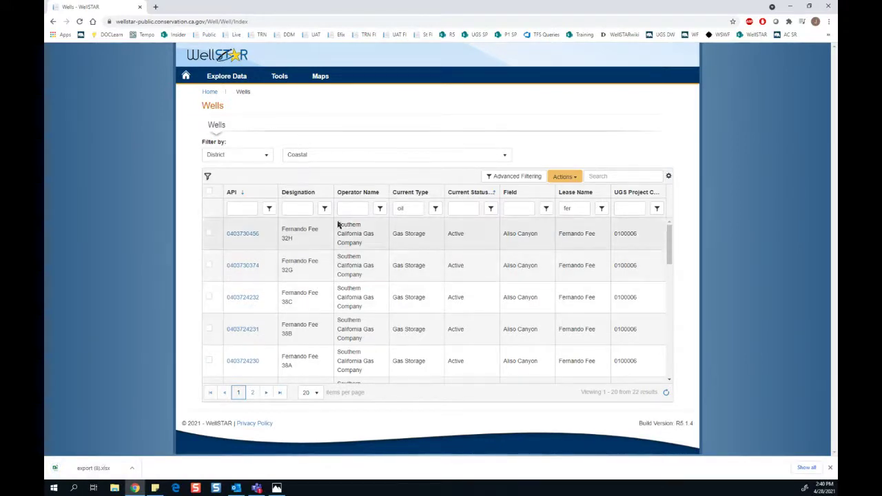
left_click(210, 192)
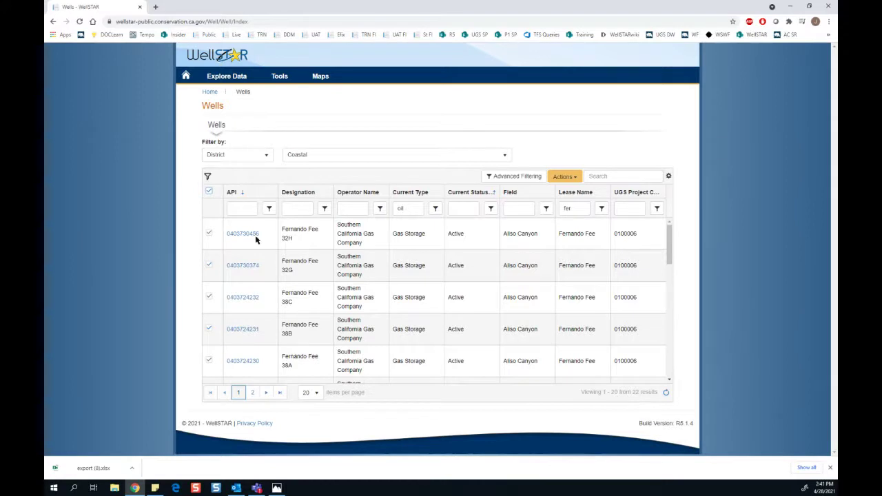
left_click(209, 193)
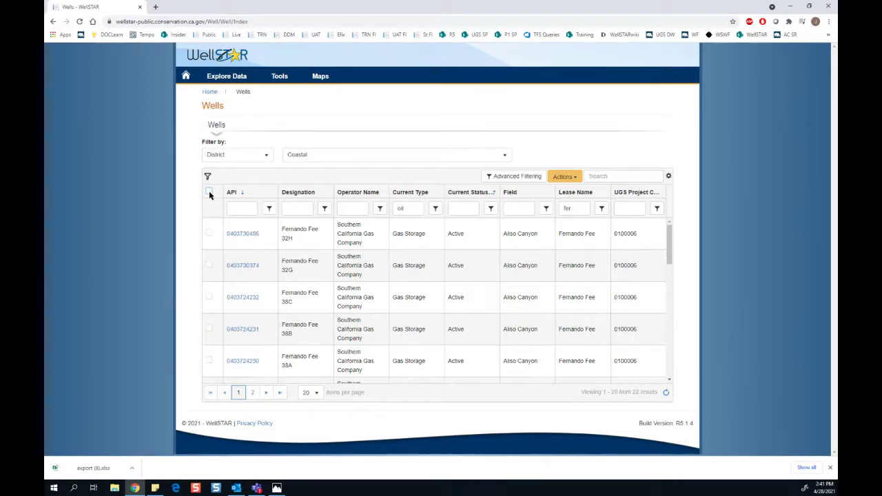
Select the Fernando Fee 32H, 32G and 38C wells and view them on the map
left_click(209, 234)
left_click(210, 265)
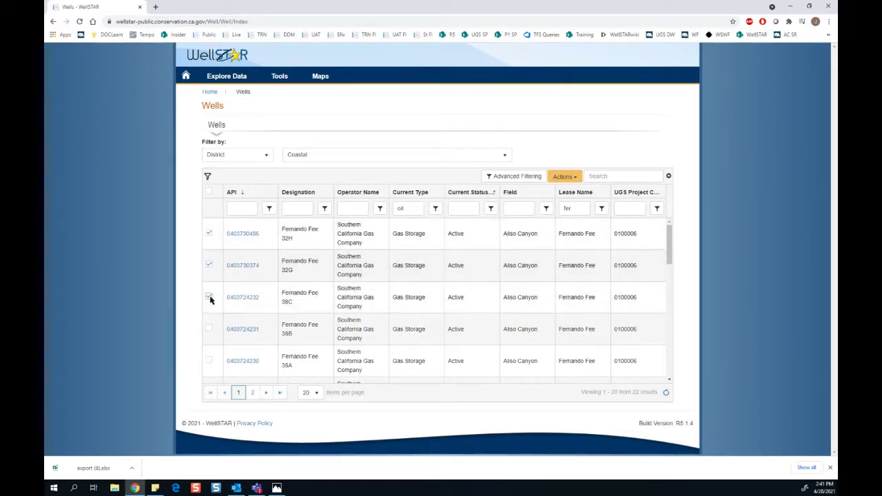
left_click(209, 297)
left_click(564, 176)
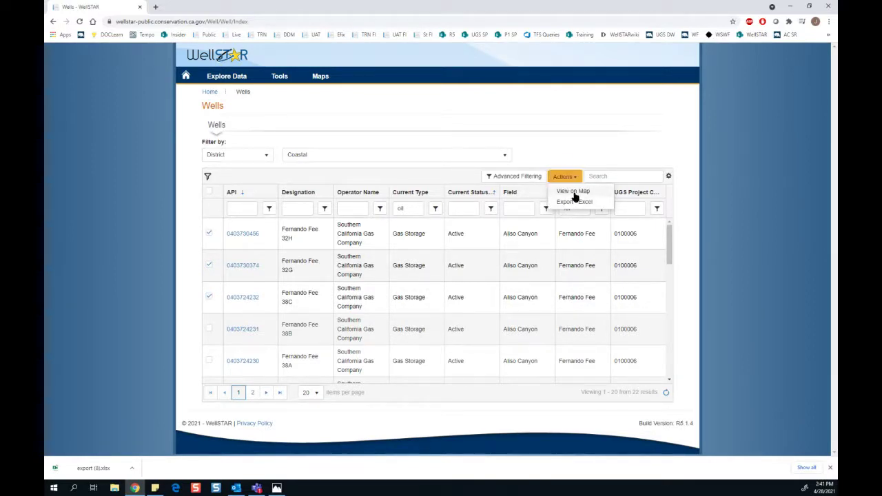
left_click(573, 192)
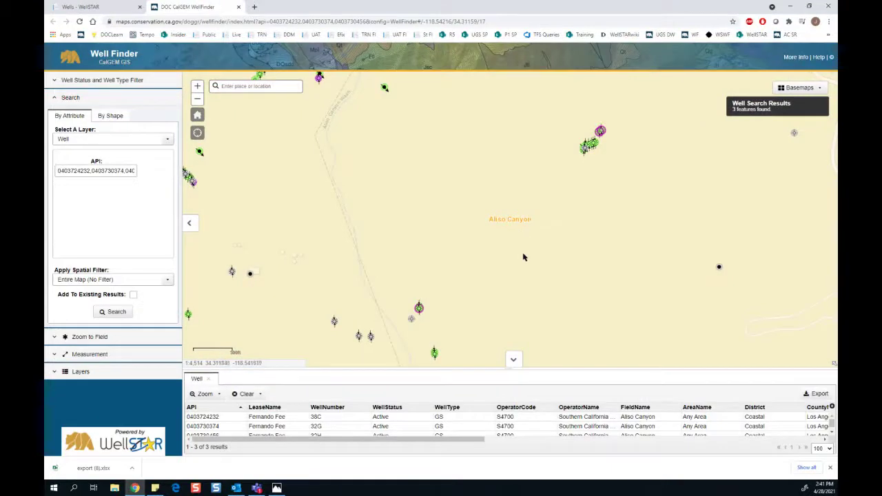
Highlight the result count below the Well Finder results table and close the map page
mouse_move(186, 447)
left_mouse_down()
mouse_move(219, 449)
mouse_move(186, 447)
left_mouse_up()
left_click(234, 448)
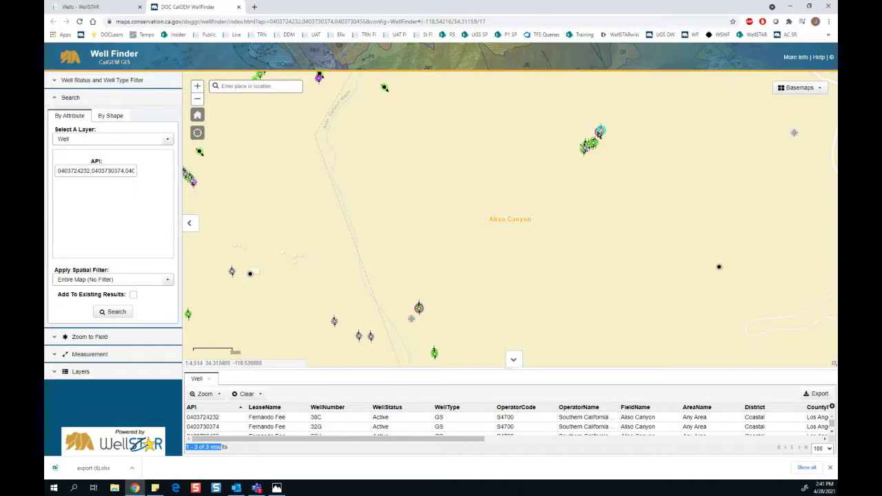
left_click(239, 8)
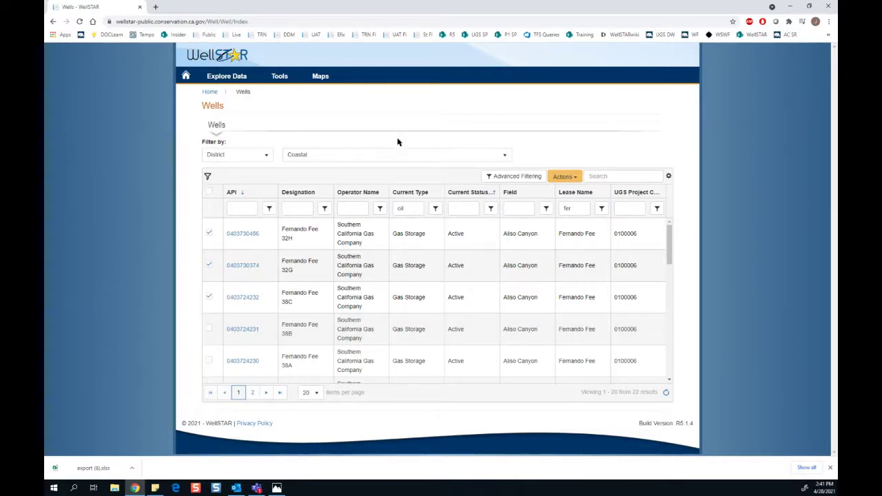
Reload the Wells page and filter the wells by the Coastal district
left_click(80, 22)
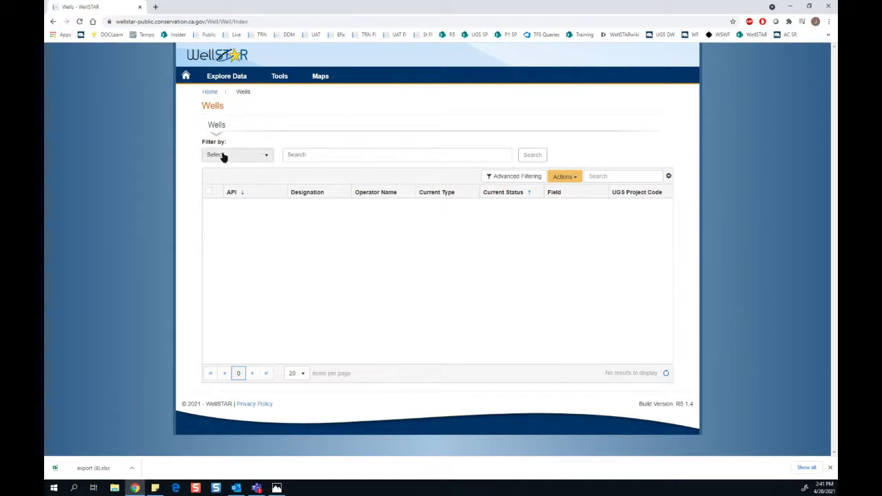
left_click(241, 155)
left_click(230, 191)
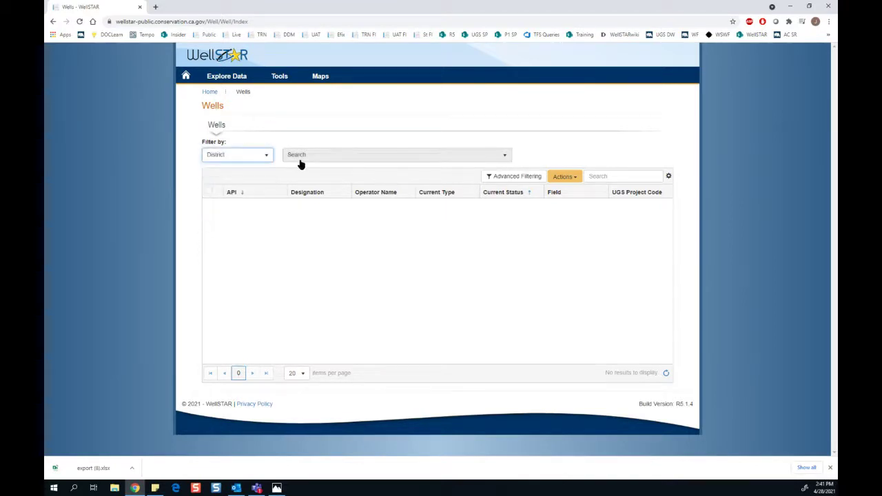
left_click(301, 158)
left_click(301, 196)
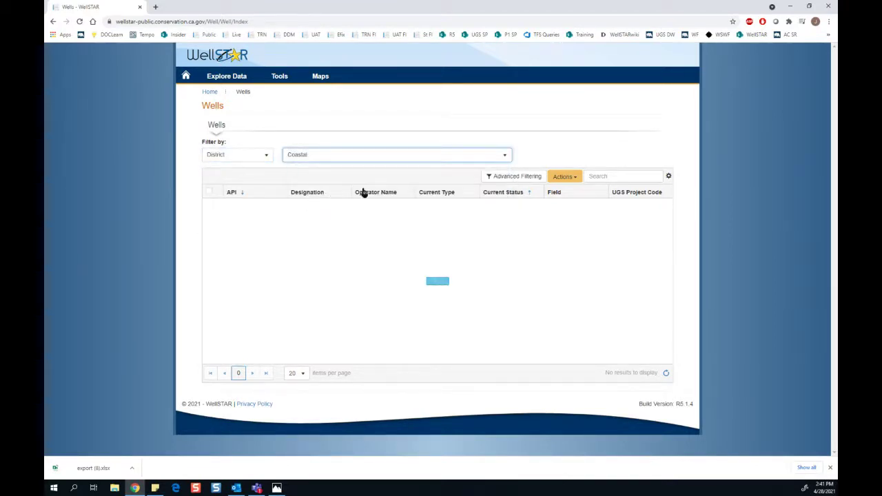
Turn on advanced filtering and filter the API column by 3403
left_click(519, 177)
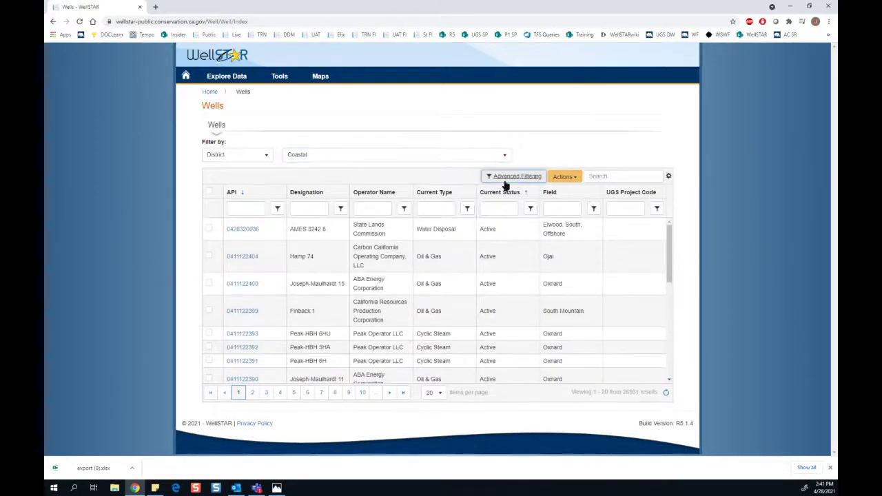
left_click(253, 207)
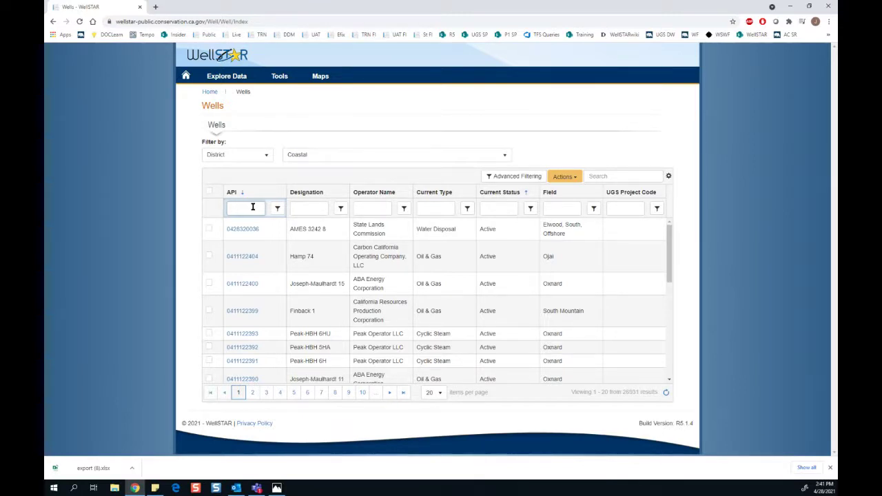
key("Return")
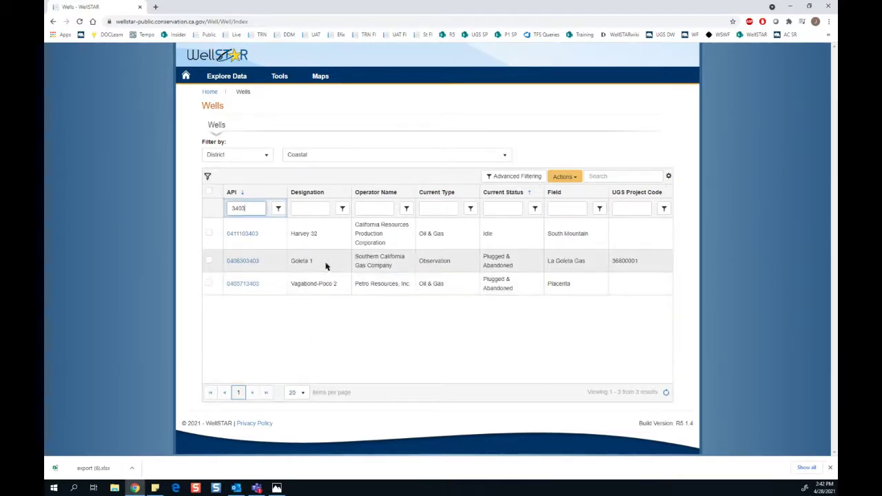
Highlight the Goleta 1 designation and look over the list of available table columns
left_click_drag(326, 266, 289, 262)
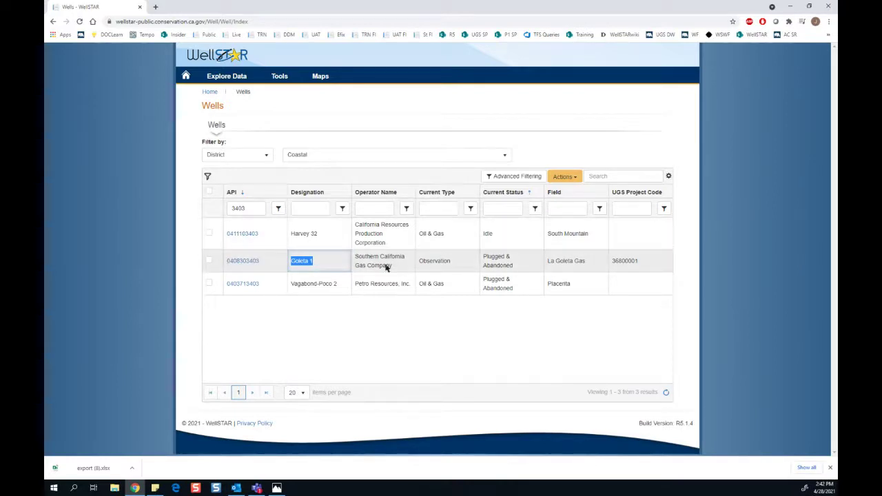
left_click(668, 176)
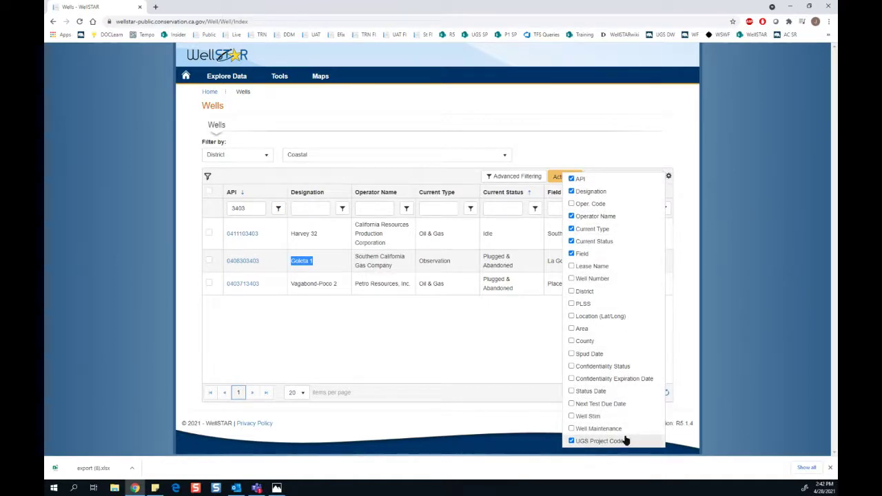
left_click(518, 432)
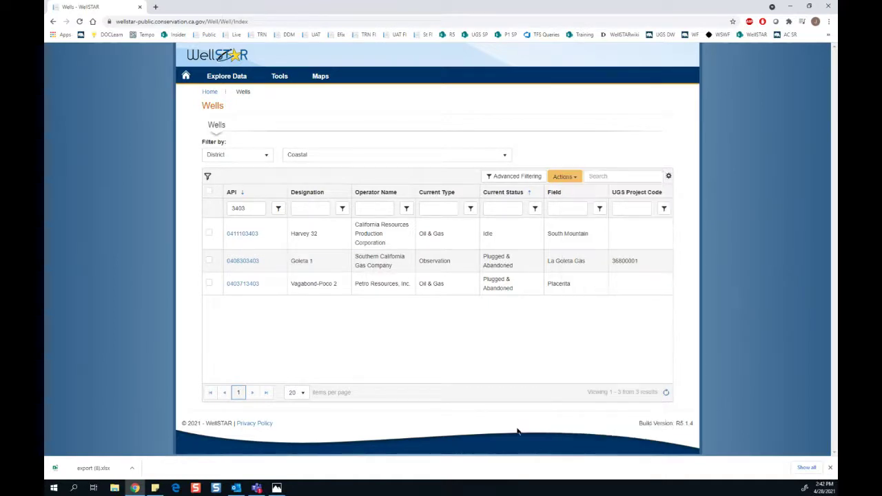
Try to open the detail page of the Goleta 1 well and reload it
double_click(249, 263)
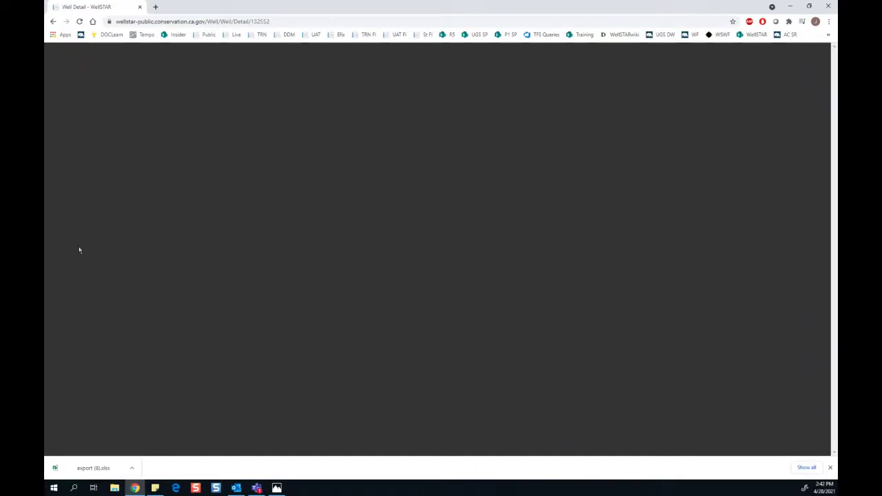
left_click(79, 21)
left_click(81, 22)
Return to the WellSTAR public home page and open the Wells data page
left_click(211, 34)
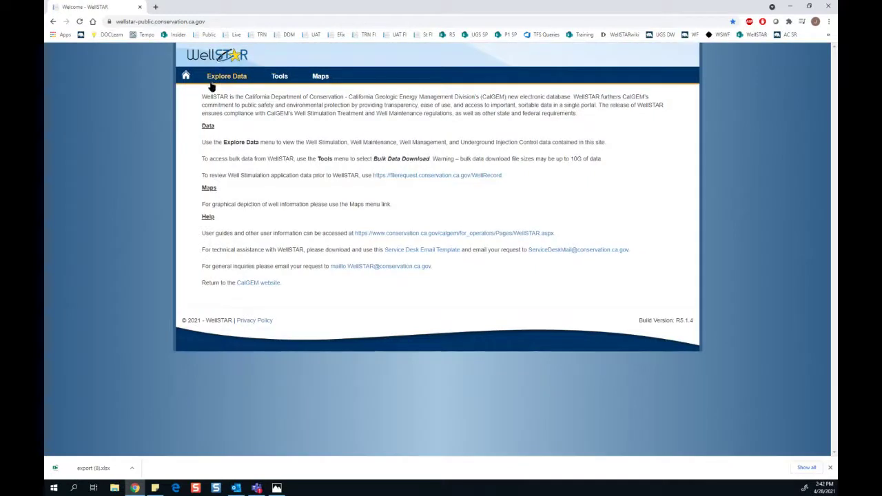
mouse_move(214, 81)
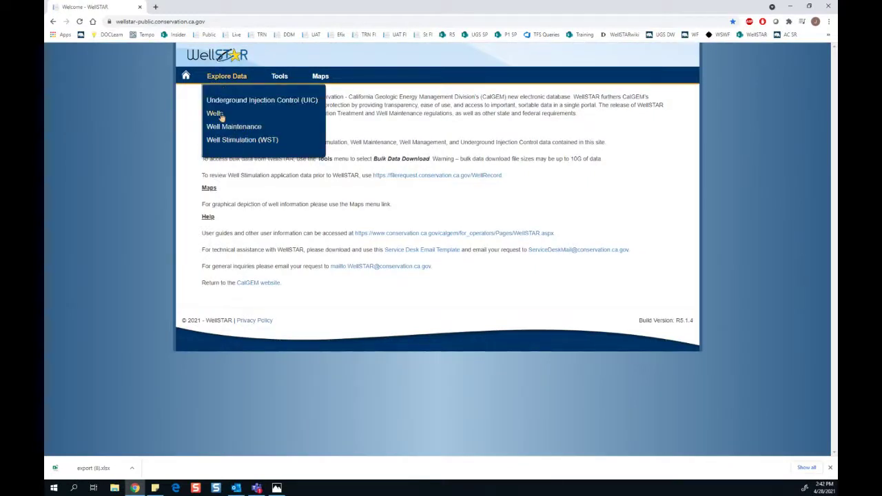
left_click(217, 114)
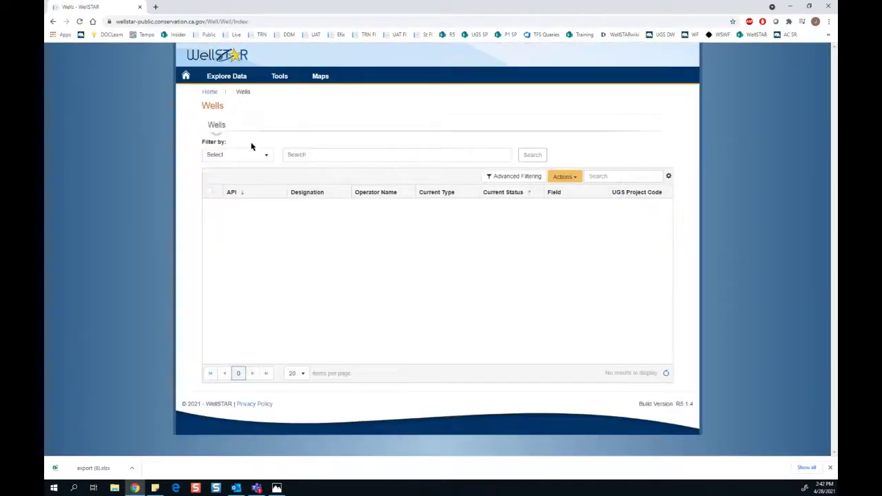
Filter the wells by District and choose Coastal
left_click(264, 155)
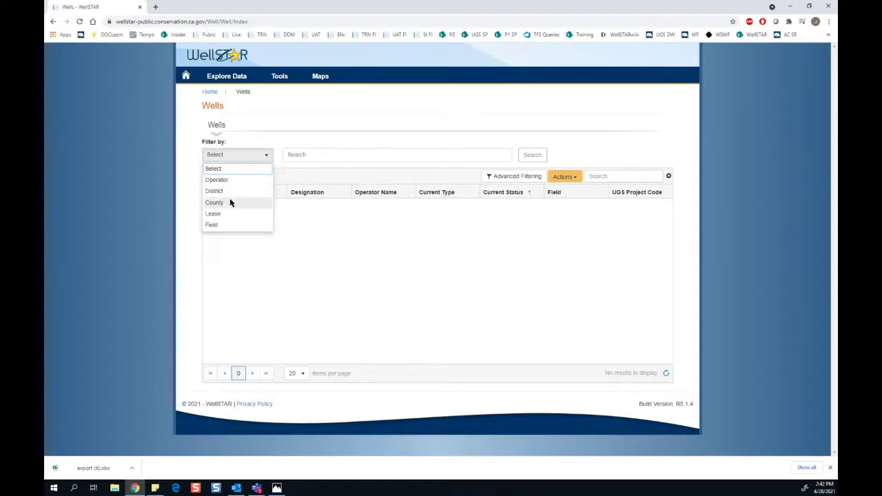
left_click(230, 202)
left_click(237, 156)
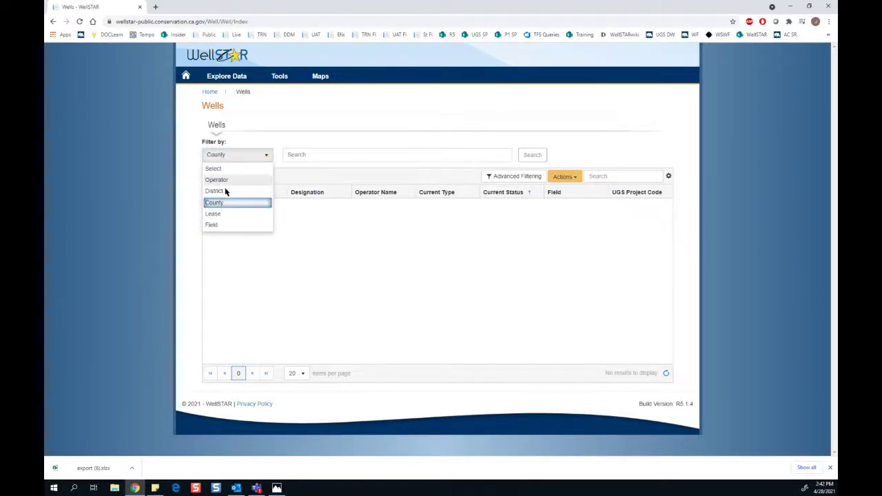
left_click(224, 192)
left_click(288, 157)
left_click(295, 198)
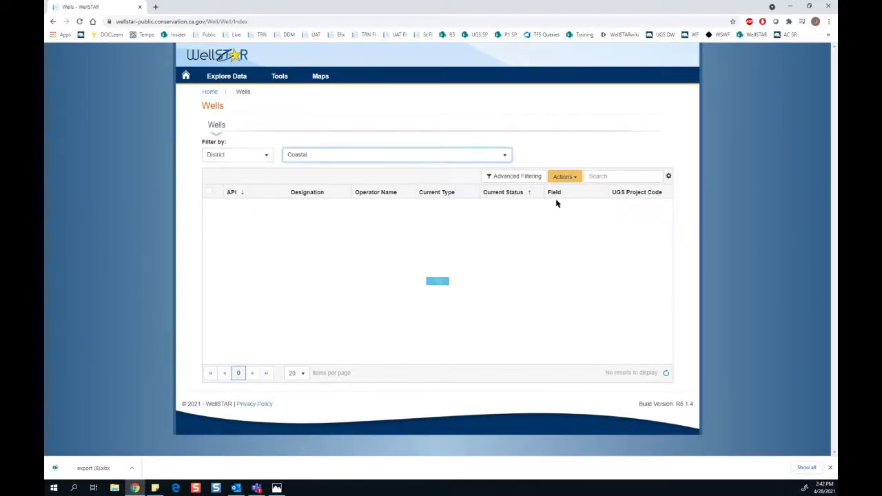
Enable advanced filtering, filter the API column by 3403, and open the Goleta 1 well's details
left_click(518, 177)
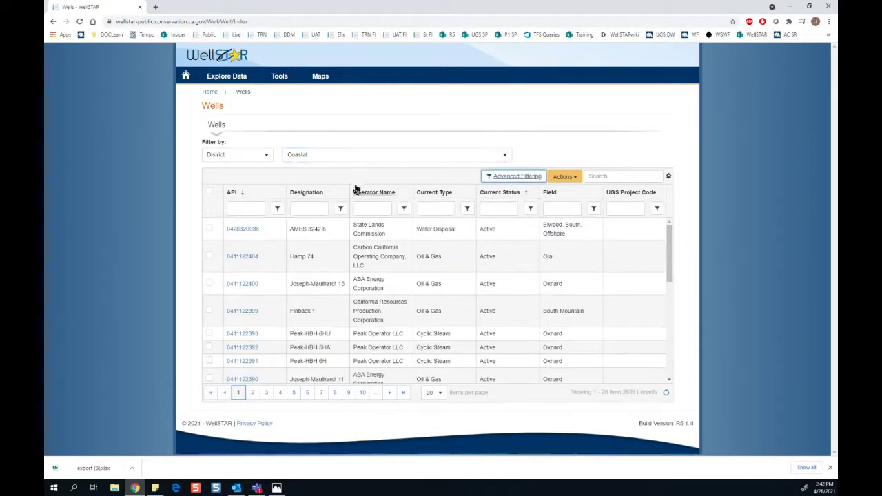
left_click(264, 207)
type("340")
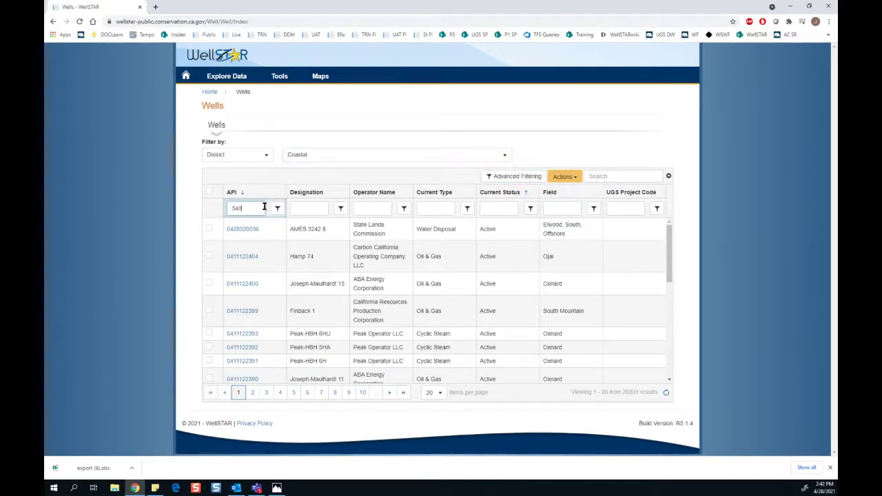
type("3")
key("Return")
double_click(242, 260)
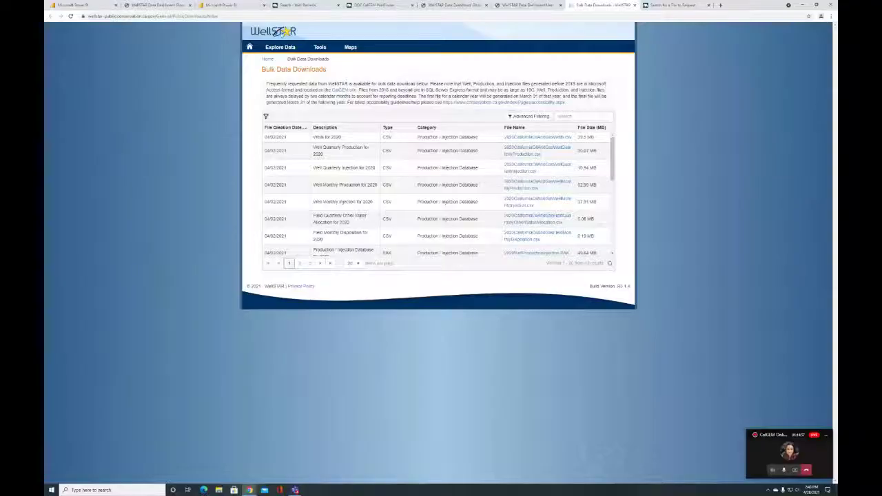
Go from Bulk Data Downloads to the Wells data page and list the wells of the Coastal district
mouse_move(276, 49)
left_click(272, 77)
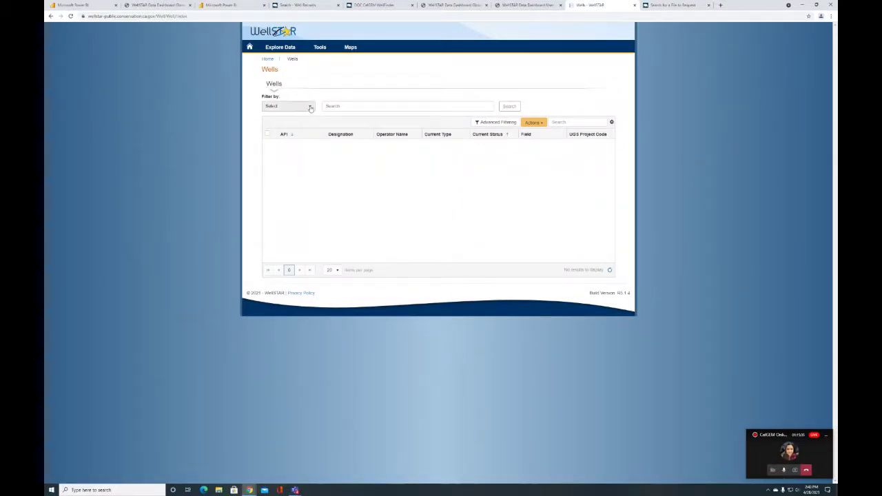
left_click(311, 108)
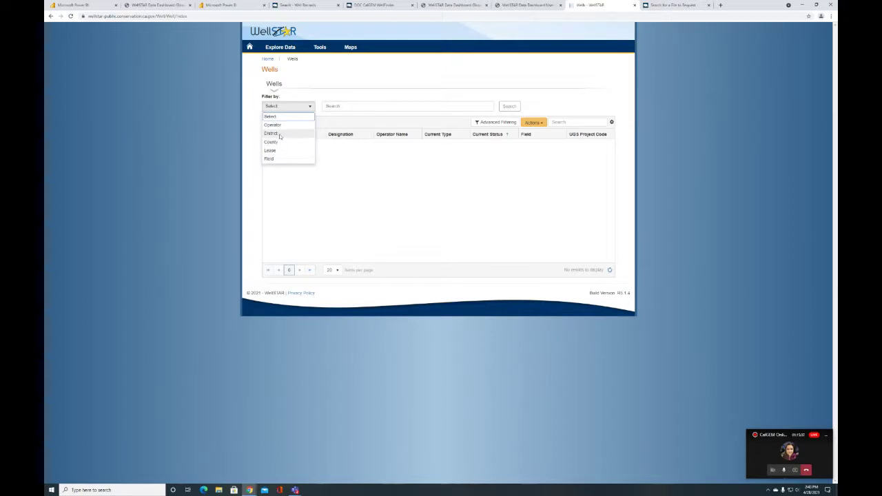
left_click(280, 136)
left_click(460, 109)
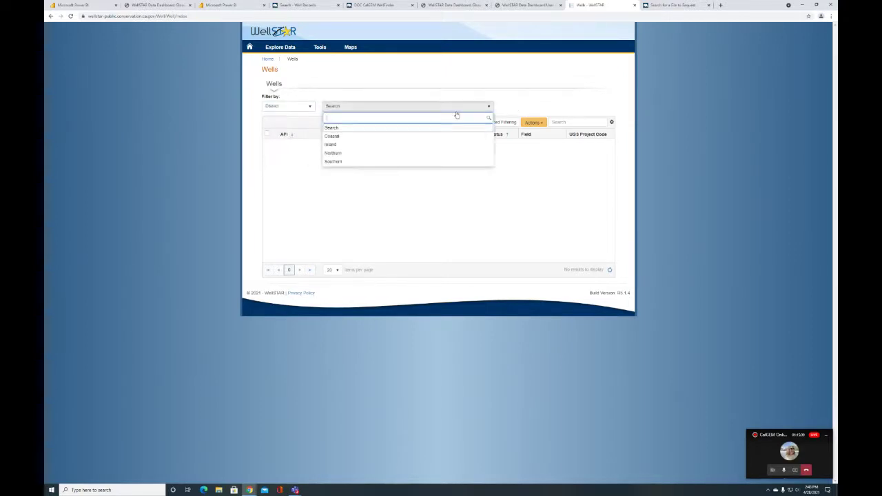
left_click(413, 137)
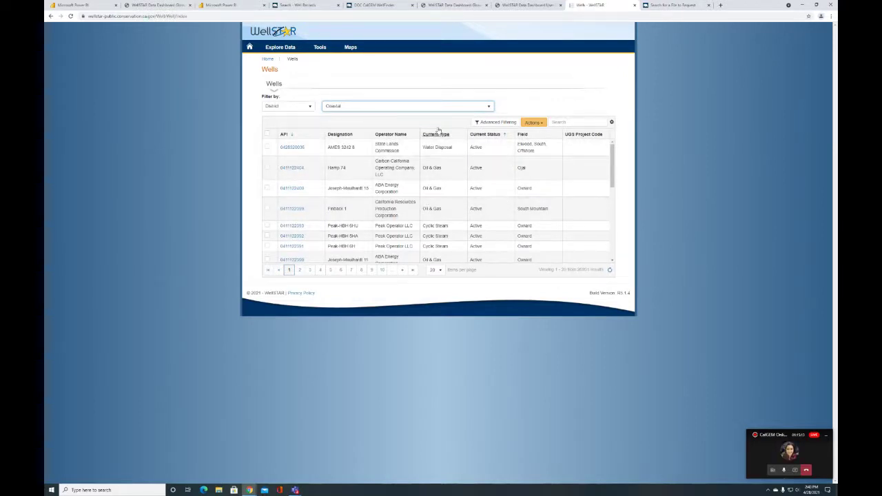
Show the column filters and filter the Coastal wells by API number 3403
left_click(479, 125)
left_click(294, 145)
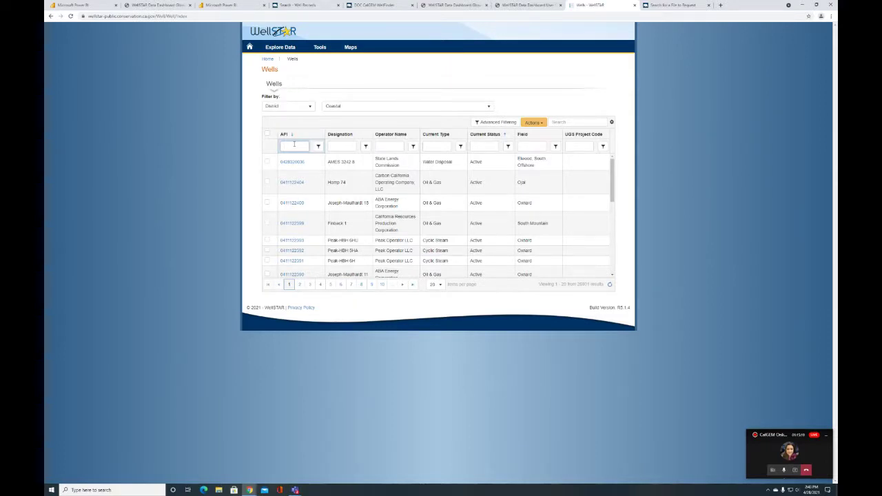
type("03")
left_click_drag(295, 146, 275, 147)
type("04")
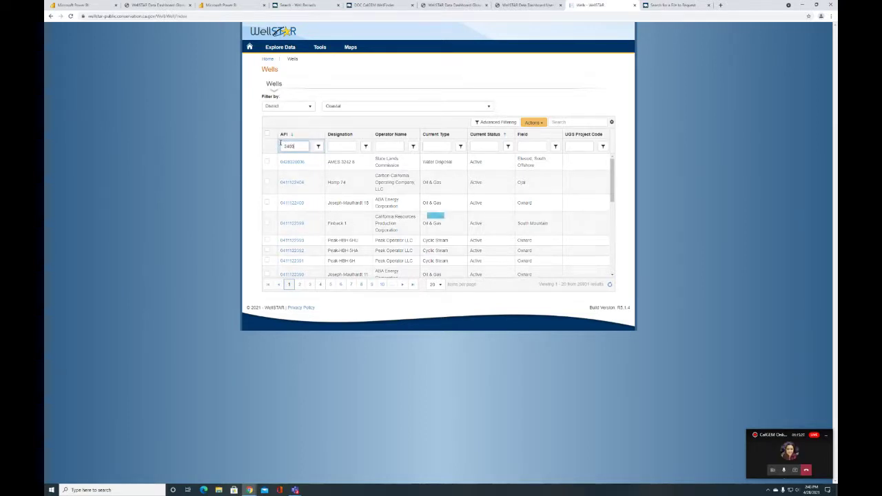
key("Return")
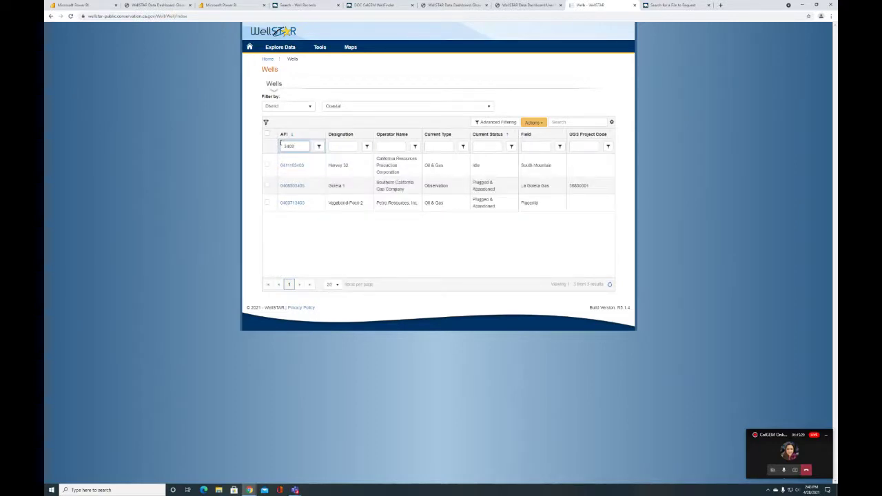
left_click(294, 186)
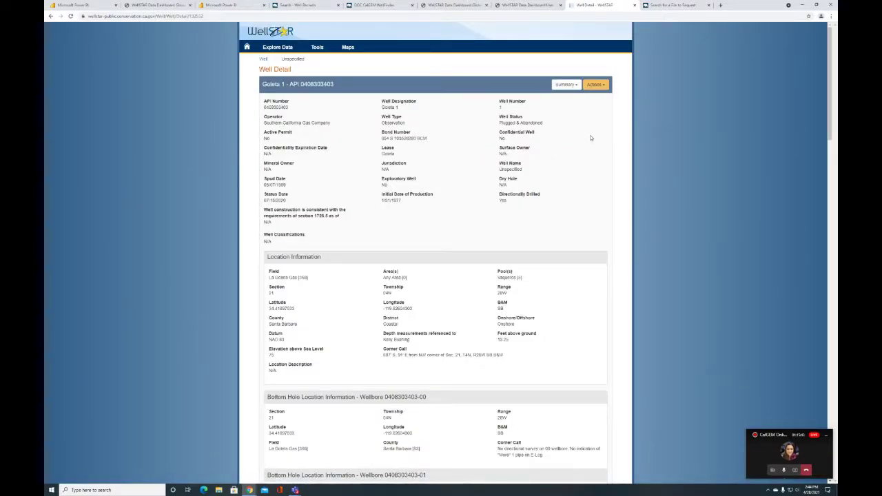
key("ctrl+plus")
key("ctrl+plus")
key("ctrl+plus")
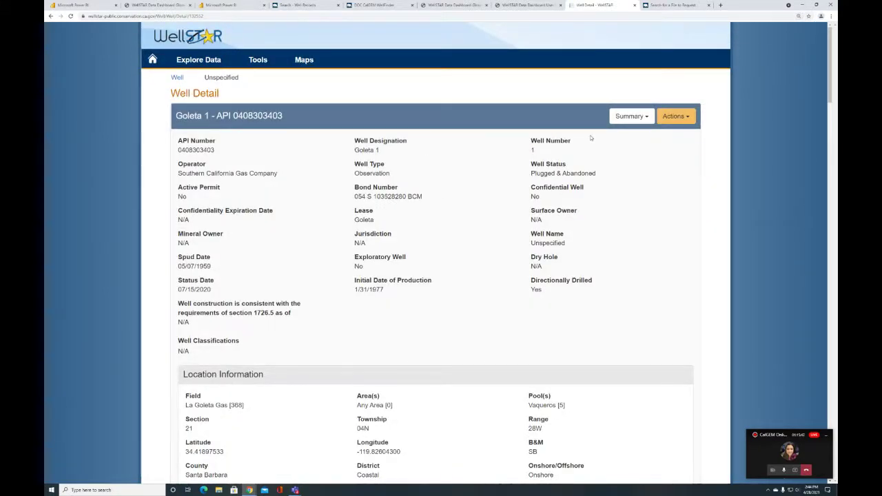
key("ctrl+plus")
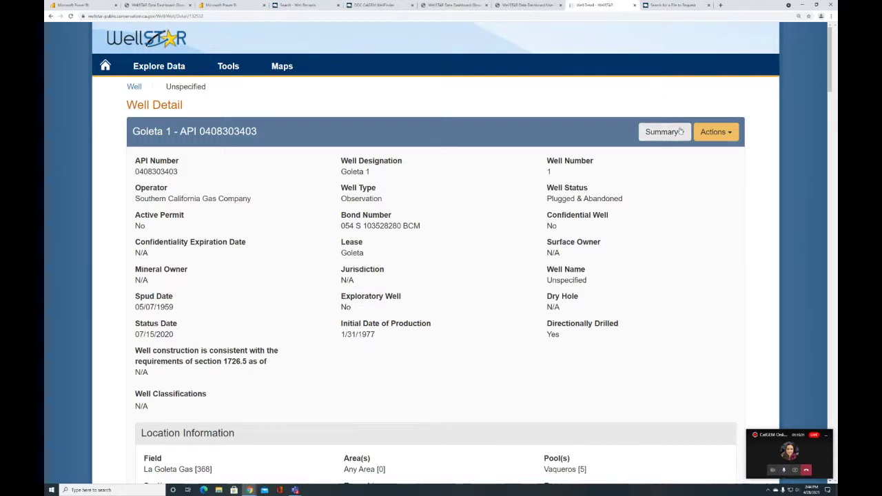
Expand the Zones of Significance section on the Goleta 1 Well Detail page
left_click_drag(826, 80, 819, 375)
scroll(820, 374, "down", 3)
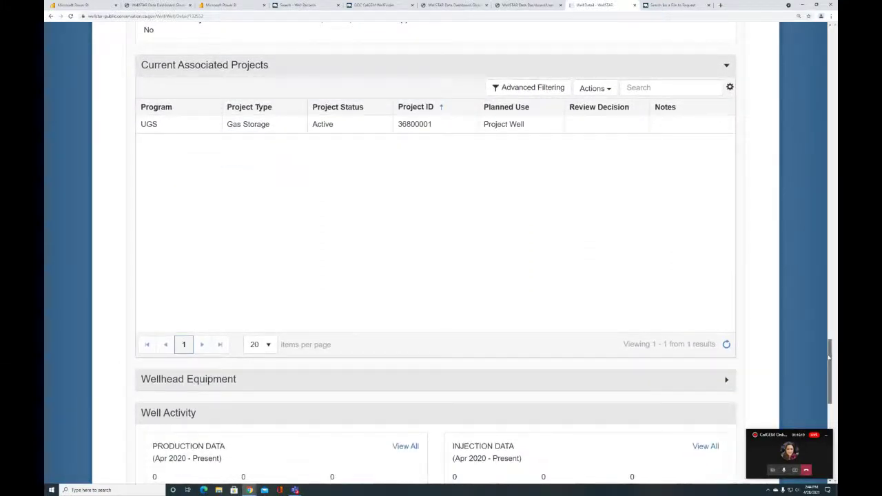
scroll(830, 386, "down", 3)
scroll(830, 389, "down", 1)
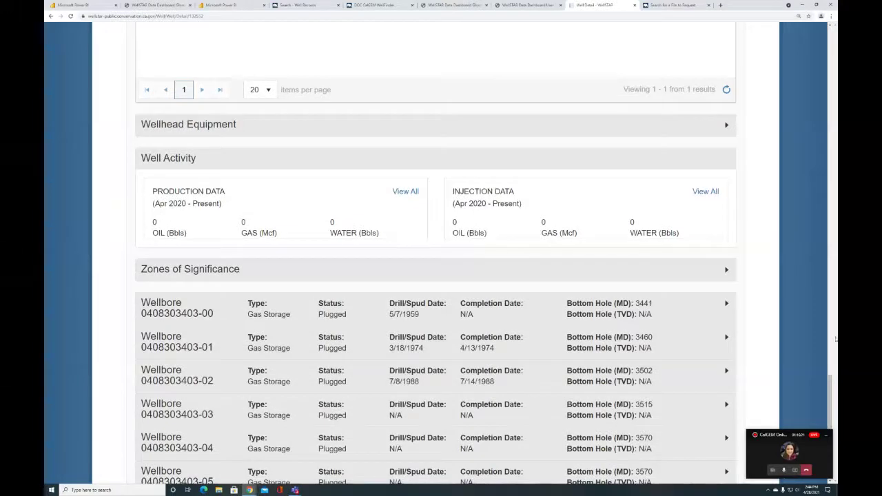
left_click(720, 270)
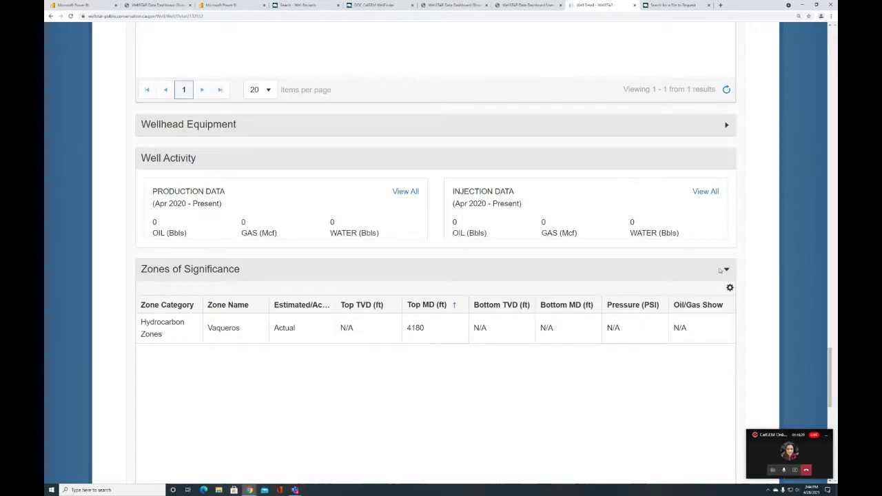
left_click(782, 471)
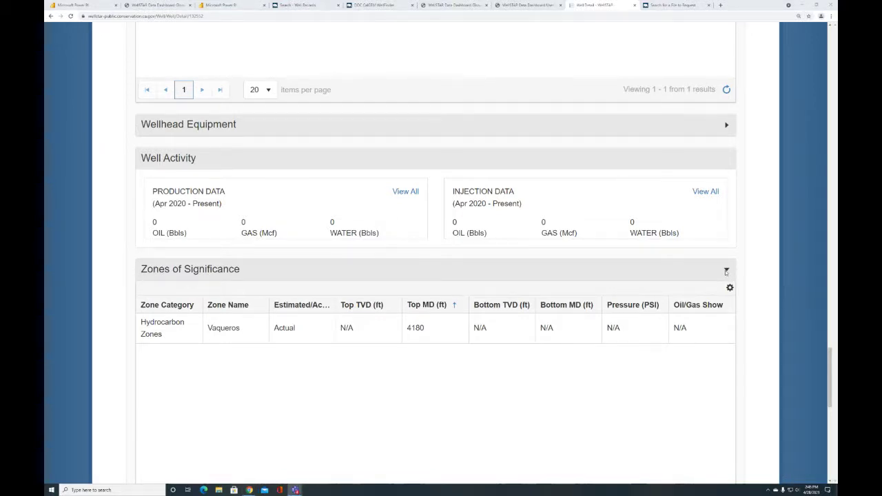
left_click_drag(831, 358, 833, 417)
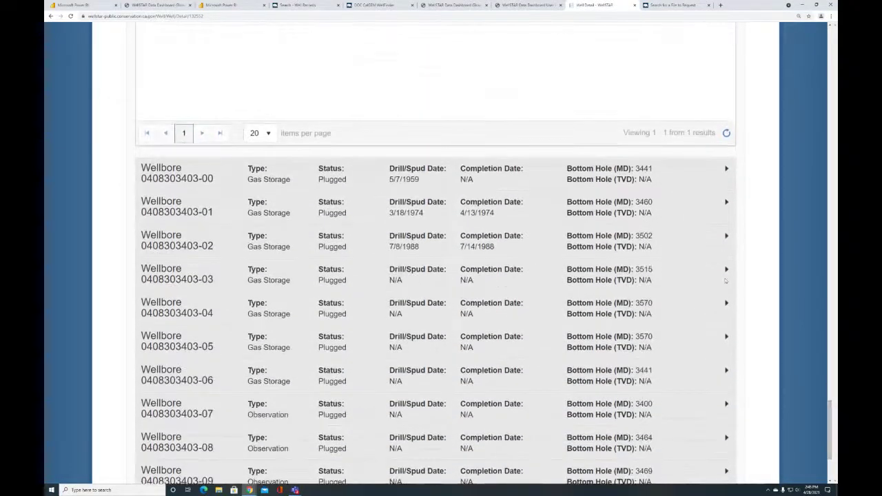
left_click(693, 176)
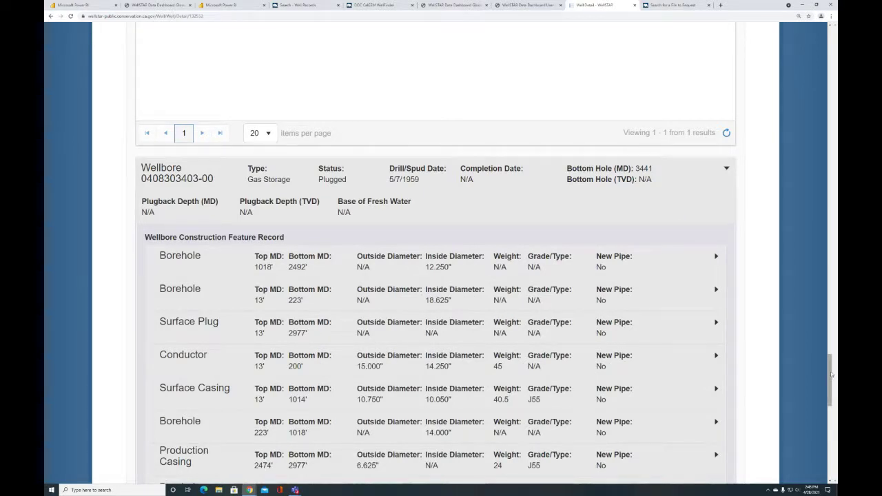
scroll(831, 375, "down", 2)
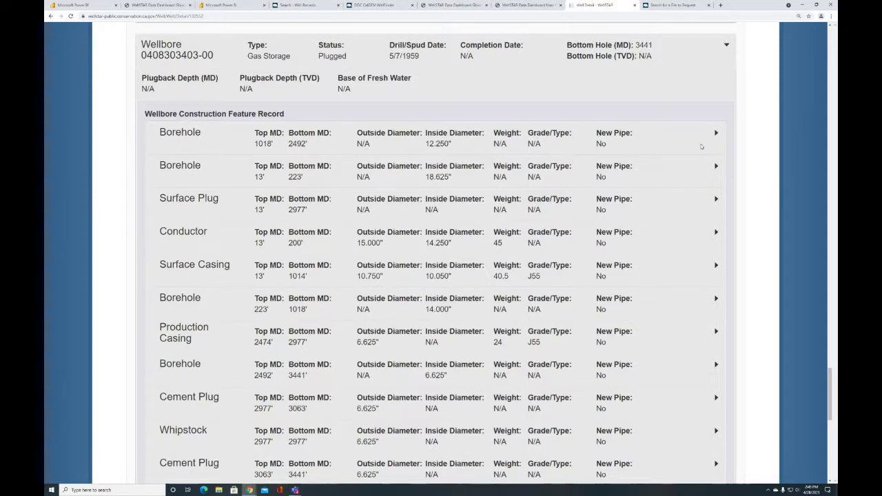
left_click(700, 144)
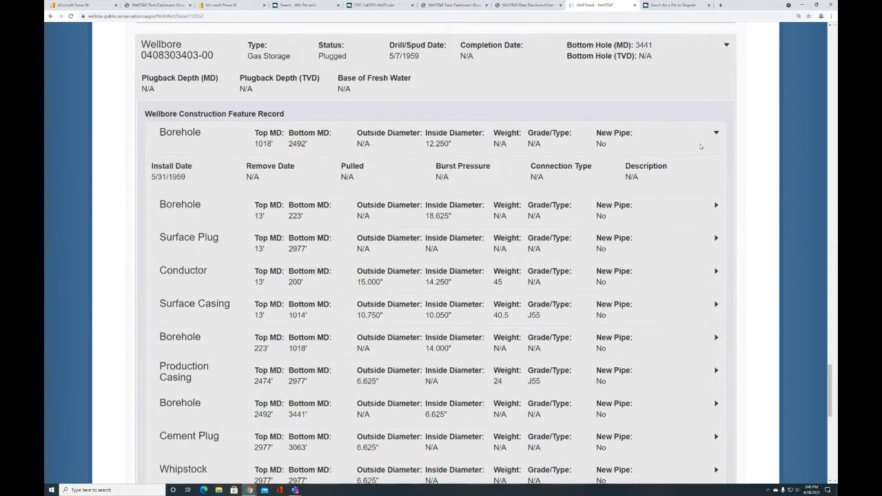
left_click(701, 143)
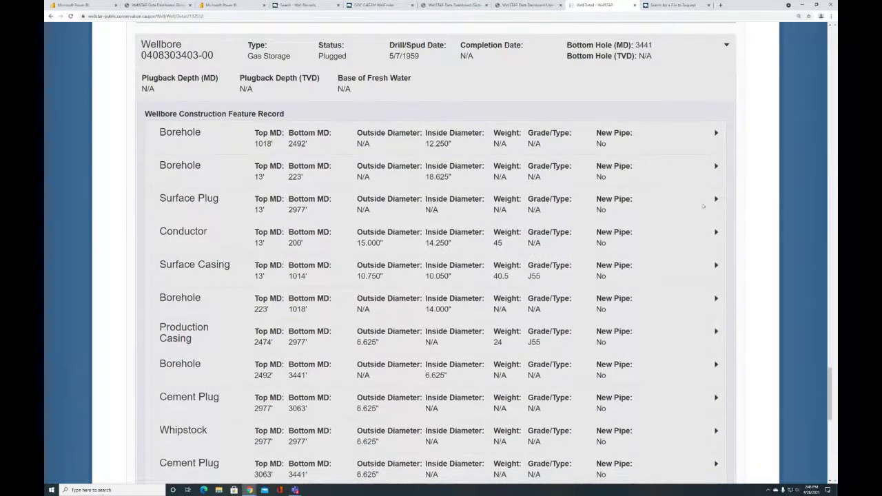
left_click(710, 401)
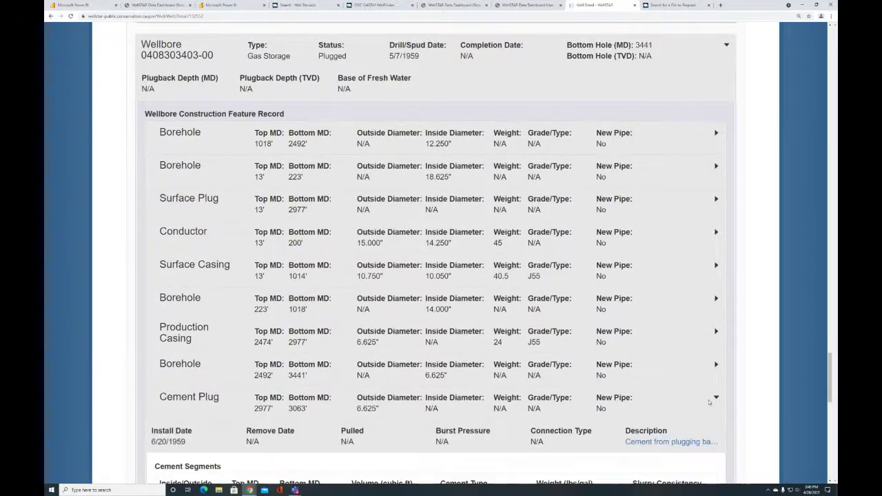
Check the available well actions and detail categories, and open the Violations list for Goleta 1
left_click_drag(827, 366, 830, 48)
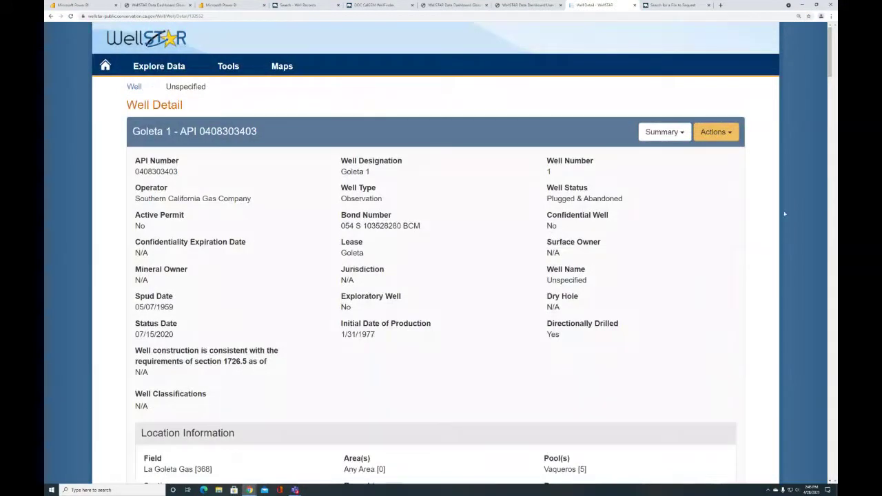
left_click(733, 134)
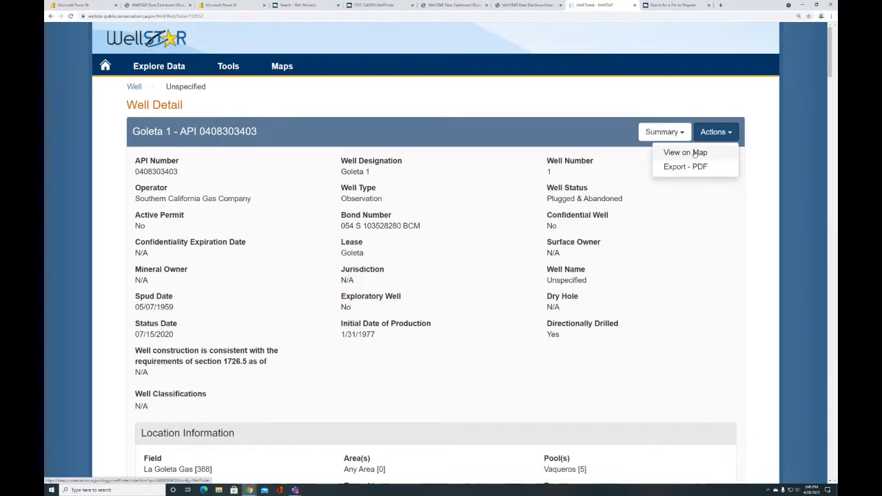
left_click(682, 133)
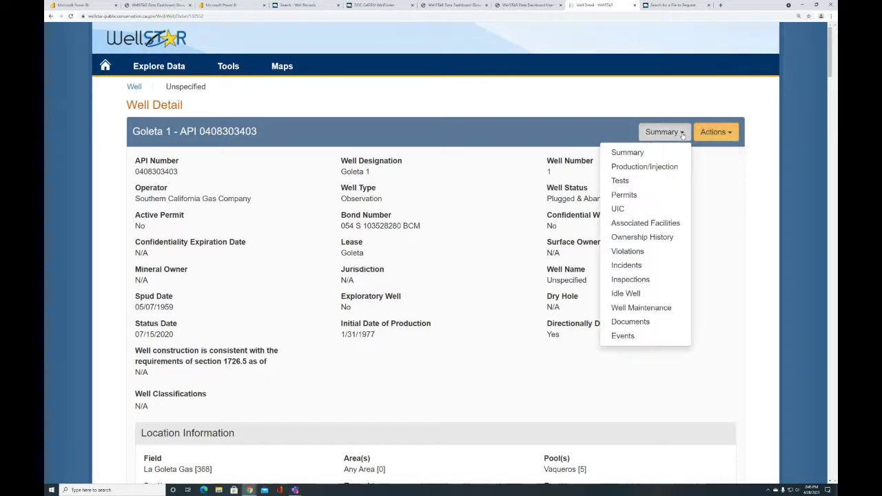
left_click(682, 134)
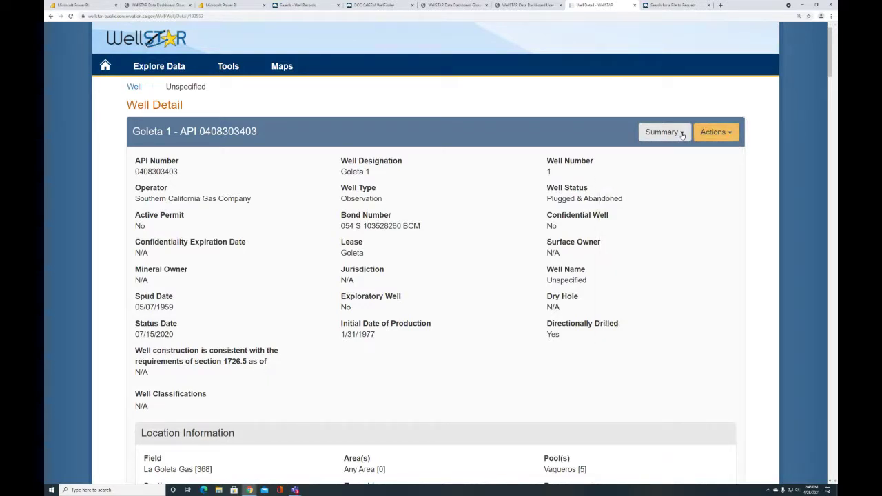
left_click(682, 134)
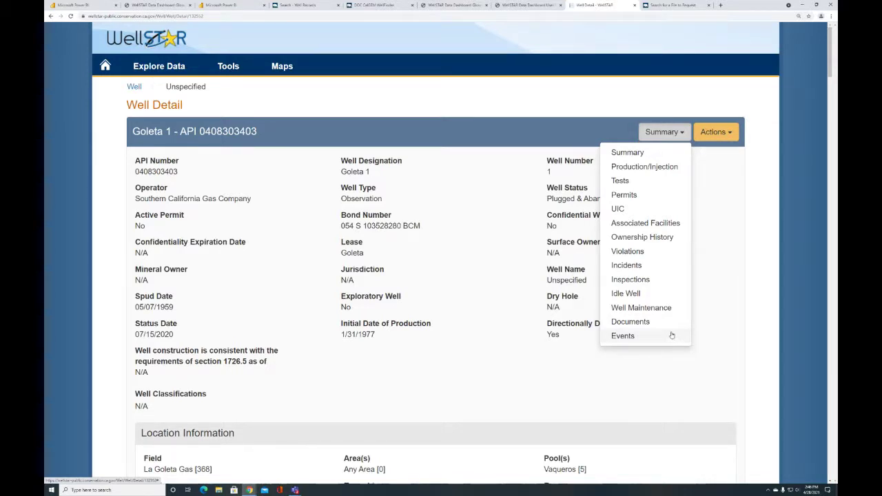
left_click(627, 251)
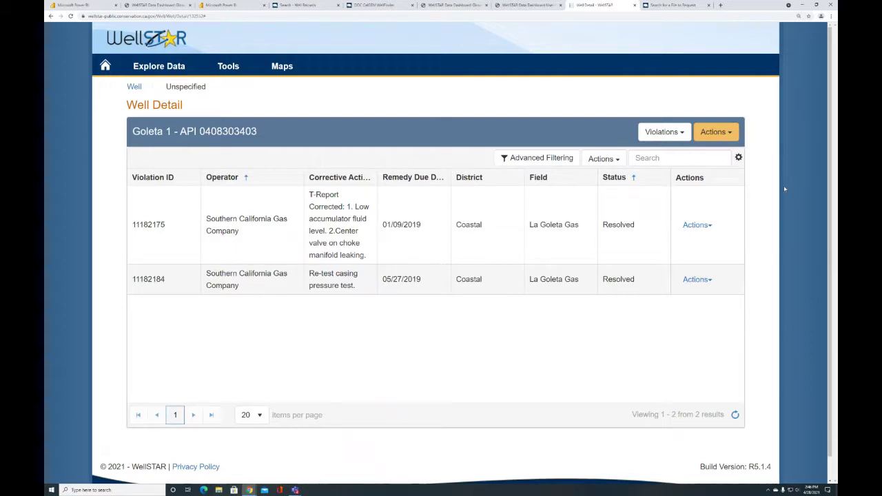
Add the Regulation Section and Observation Date columns to the violations table
left_click(739, 158)
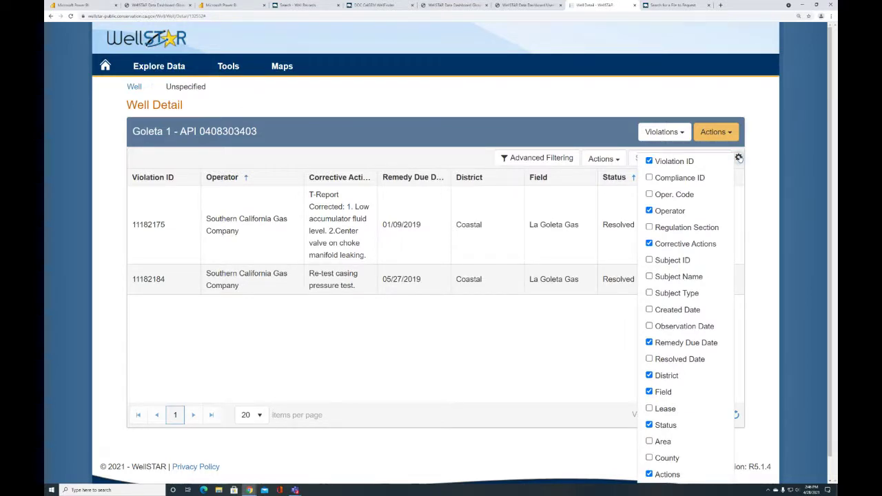
left_click(667, 233)
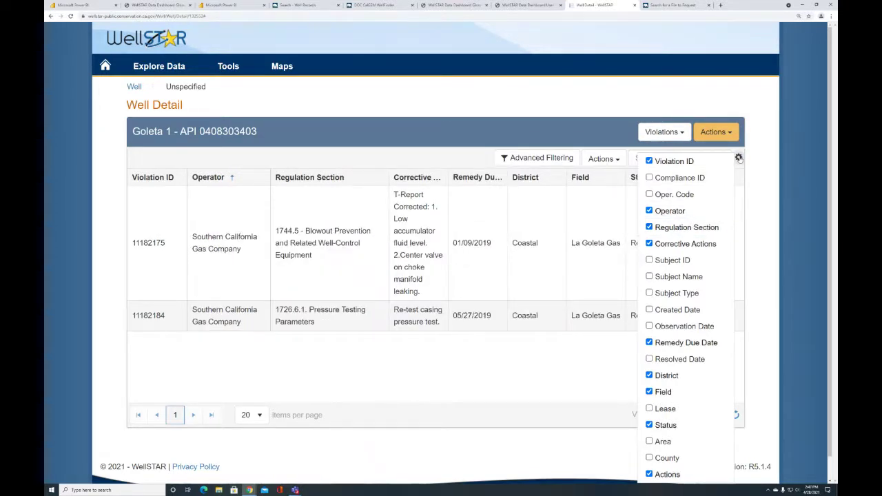
left_click(674, 328)
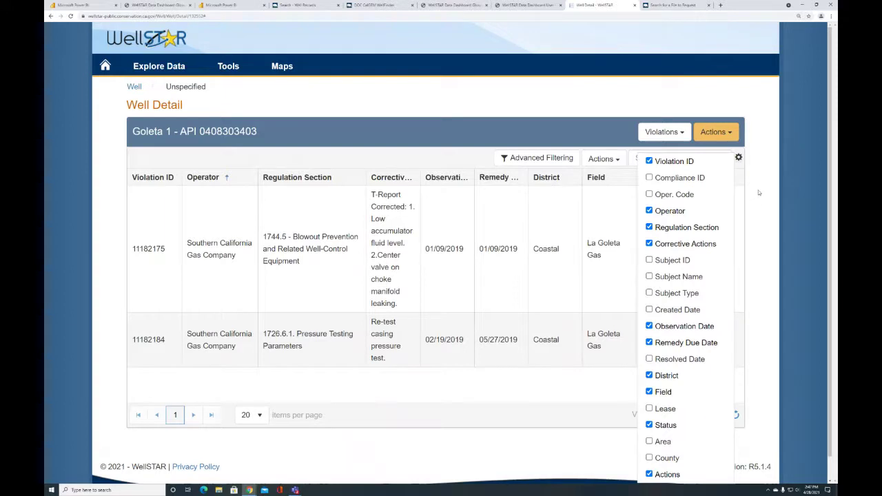
left_click(759, 194)
Switch Goleta 1 to its Documents list and open the File Request link to the well records
left_click(682, 133)
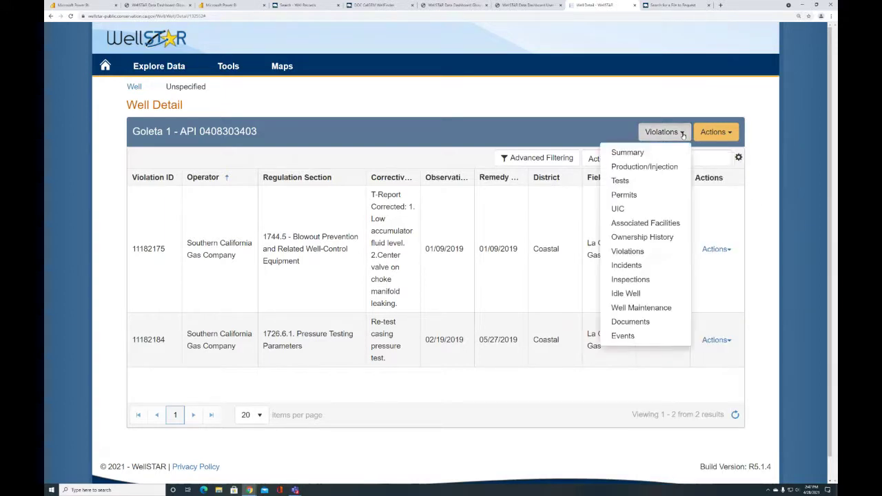
left_click(642, 321)
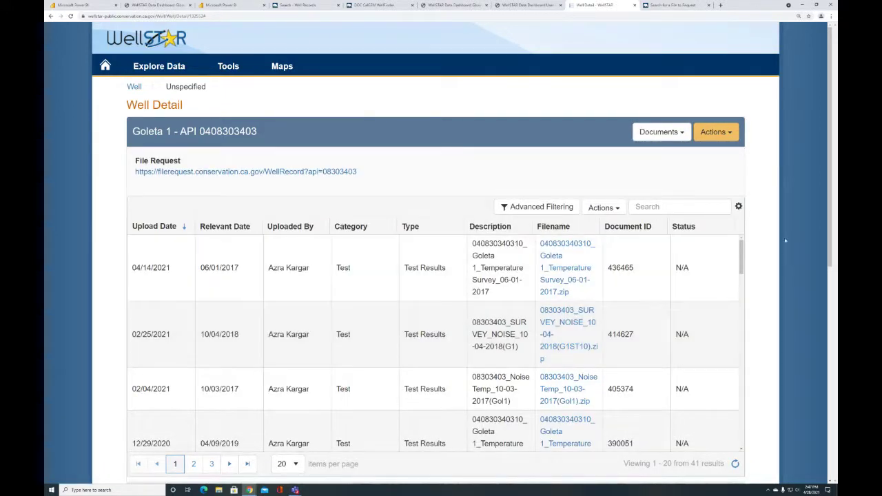
left_click_drag(832, 196, 833, 207)
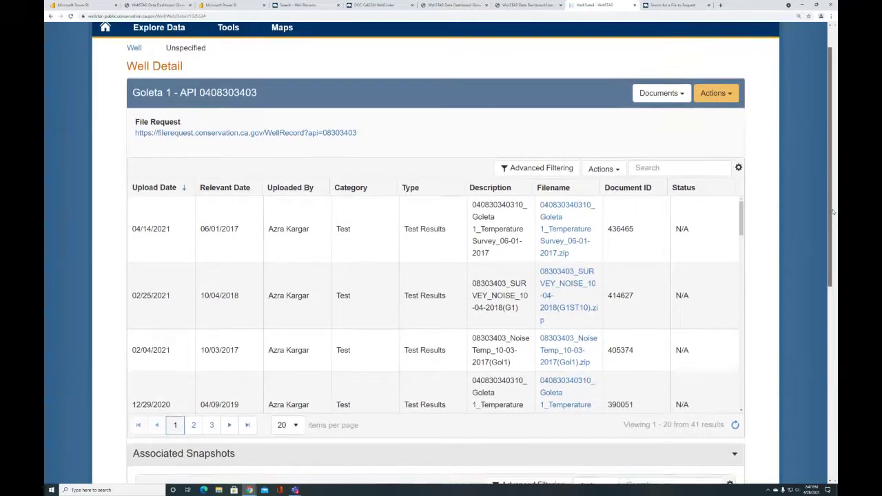
left_click(350, 133)
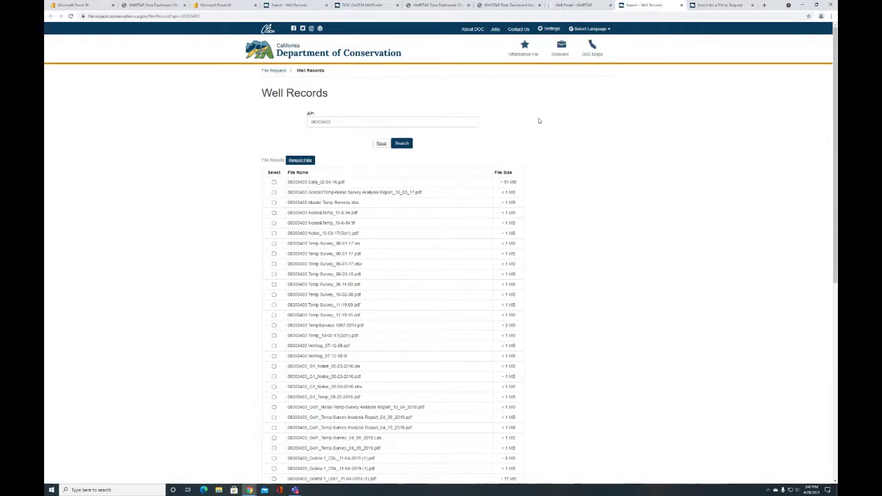
Return to the Well Detail page and review the well's document list and its result count
left_click(565, 5)
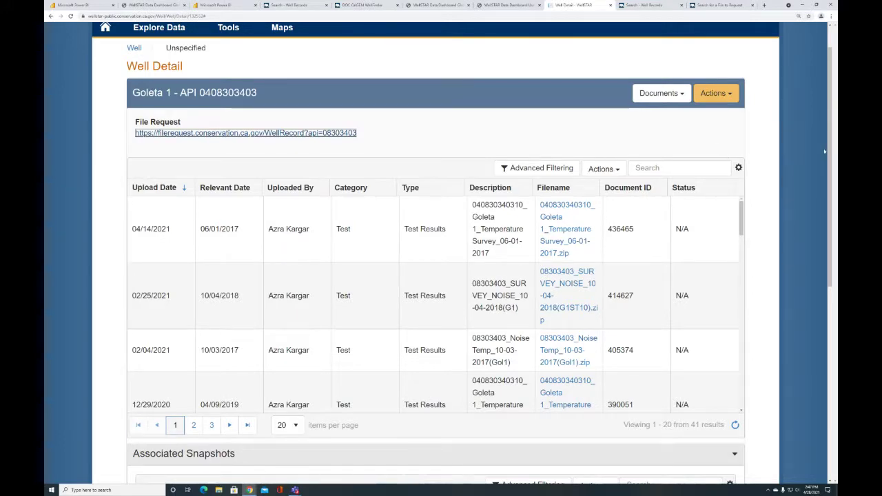
left_click_drag(830, 149, 830, 169)
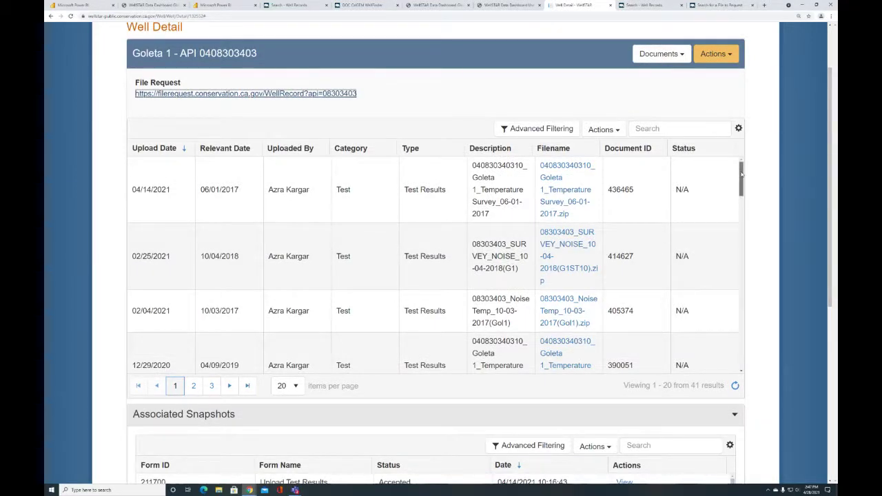
left_click_drag(741, 170, 740, 175)
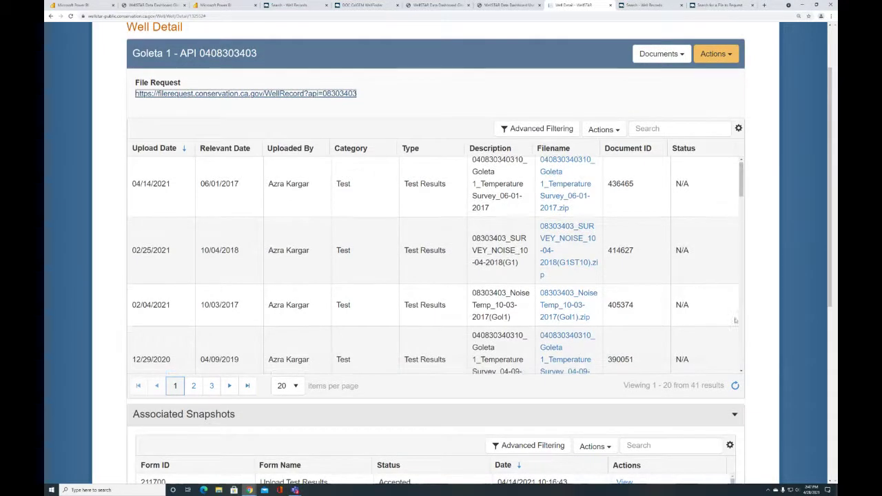
double_click(695, 387)
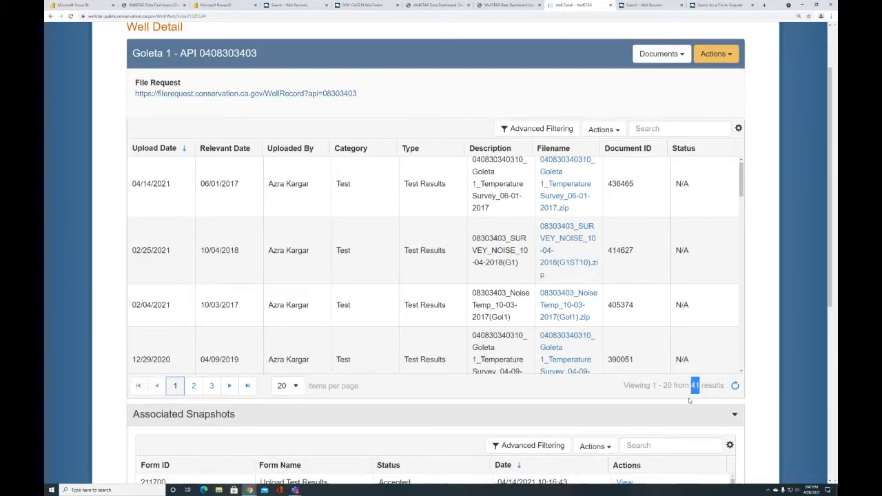
Filter the documents by filename "surface" and download and open the Goleta 1 Final Surface Inspection 4-29-2020 JPG
left_click(534, 129)
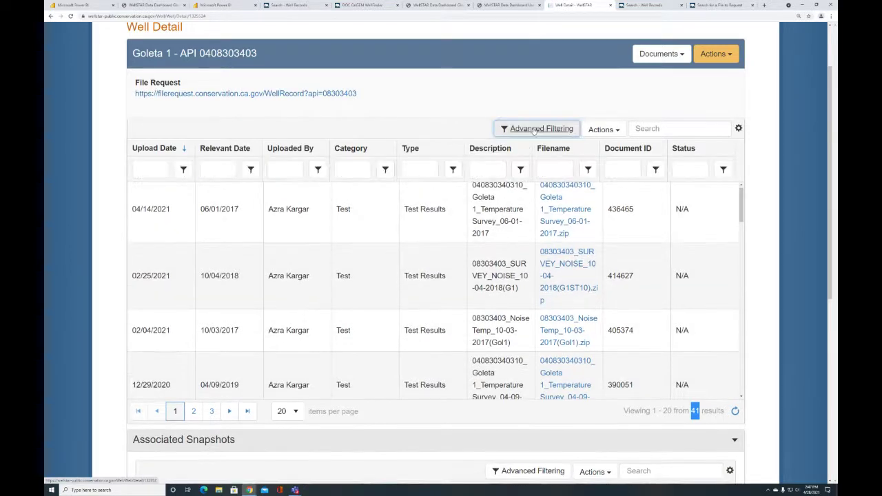
left_click(549, 171)
type("s")
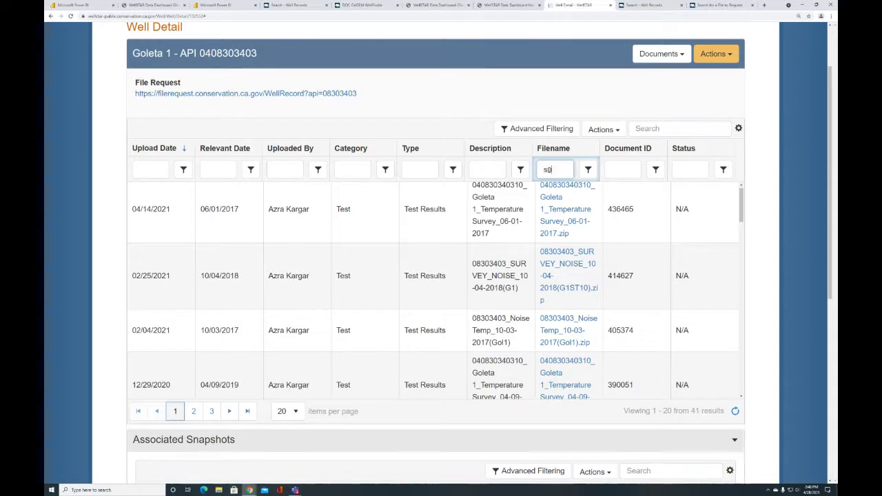
type("urface")
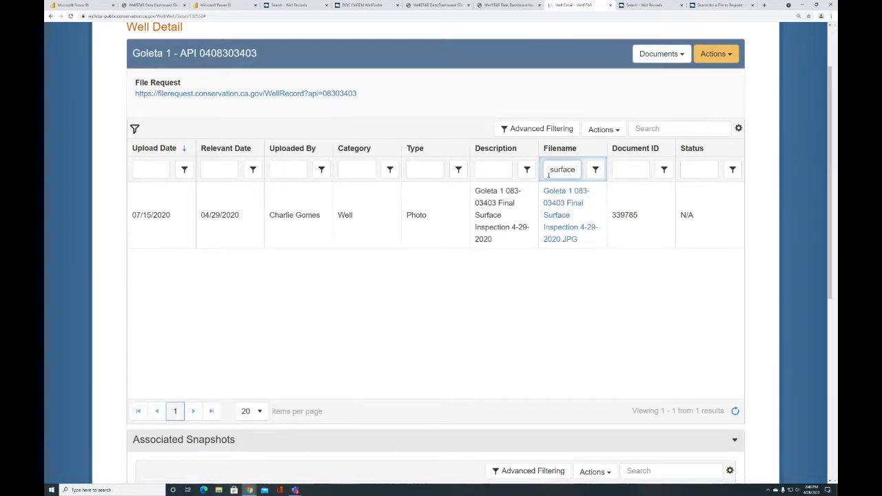
left_click(561, 222)
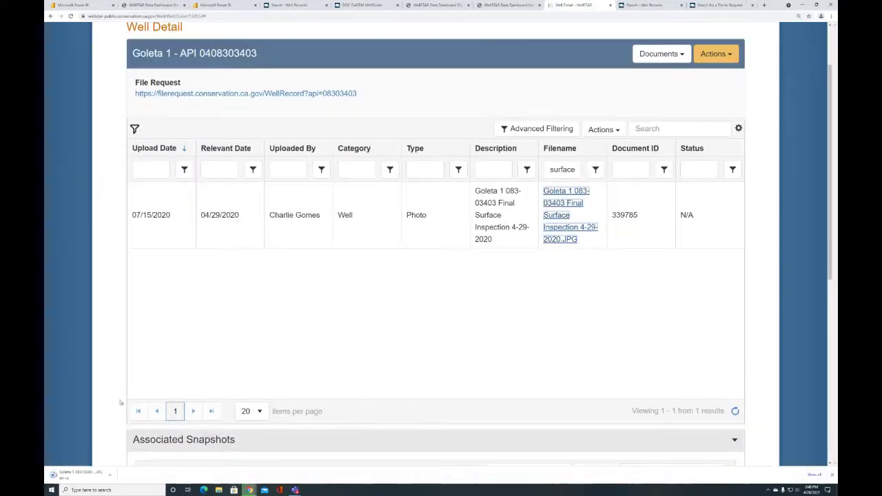
left_click(92, 474)
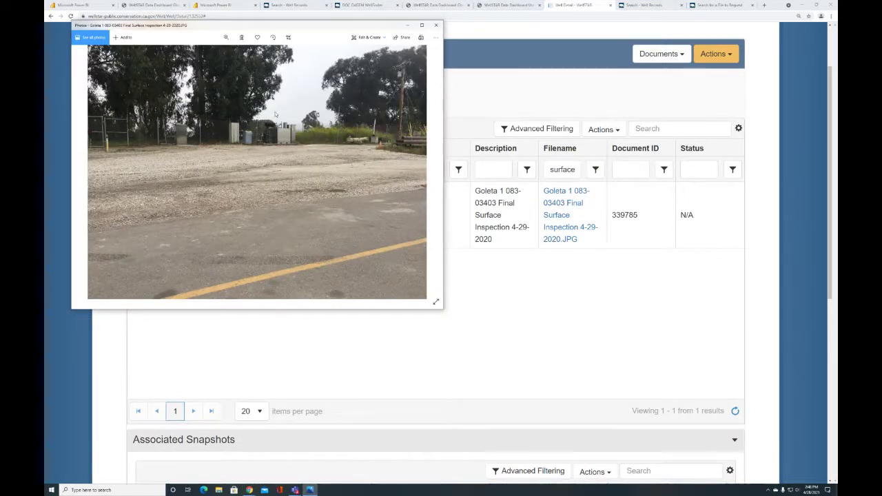
Close the inspection photo and open the accepted Well Information snapshot for form 148936 from the well's Associated Snapshots
left_click(434, 26)
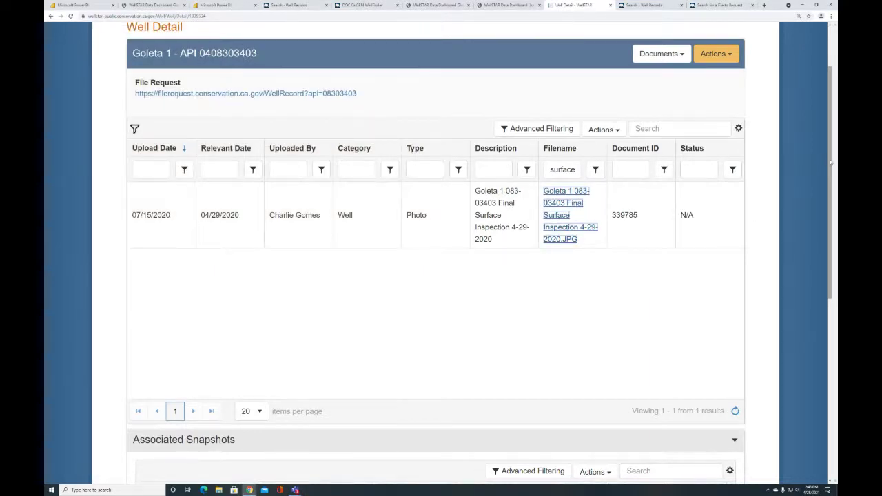
scroll(827, 163, "down", 3)
scroll(825, 307, "down", 2)
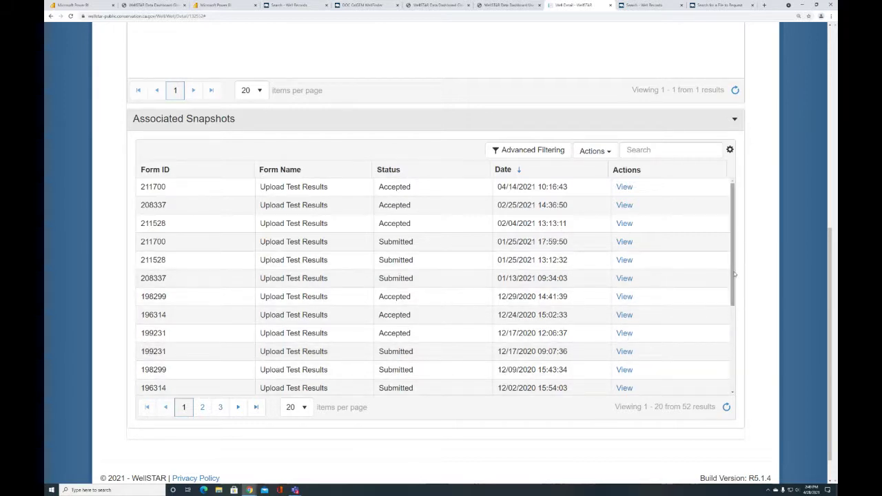
left_click_drag(733, 274, 745, 366)
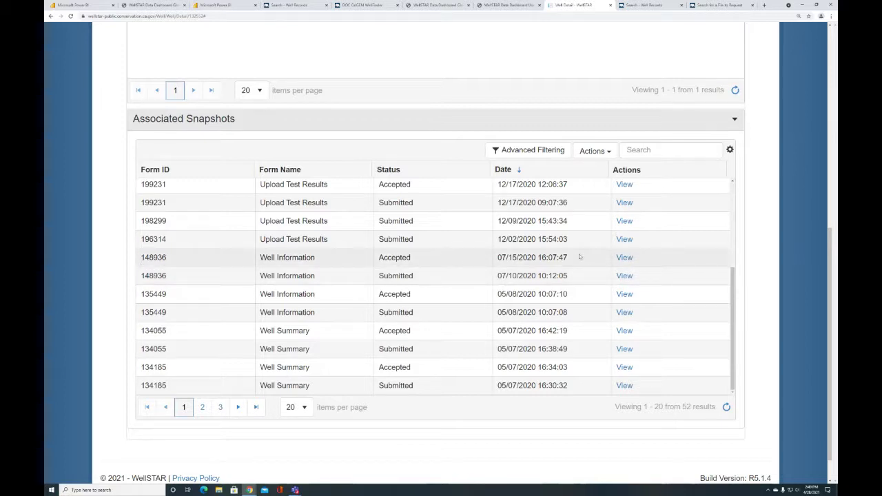
left_click(624, 258)
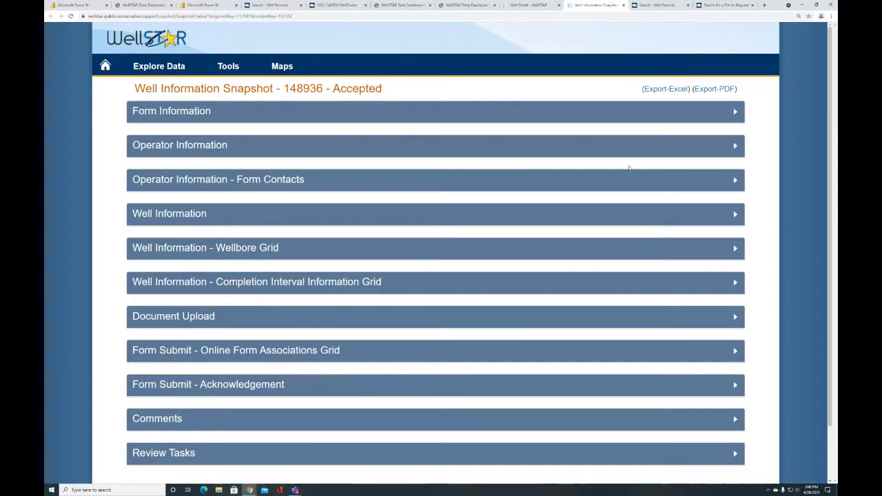
Review the snapshot's Form Information section, collapse it again, and export the snapshot as a PDF
left_click(635, 114)
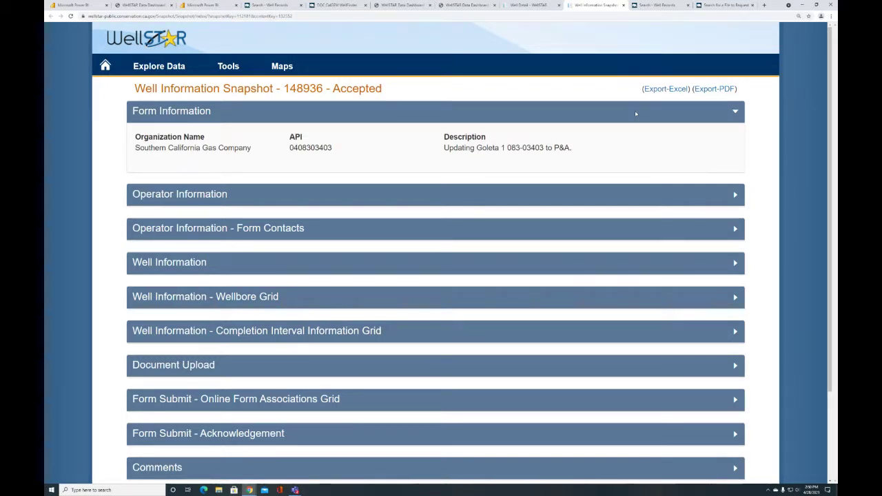
left_click(635, 114)
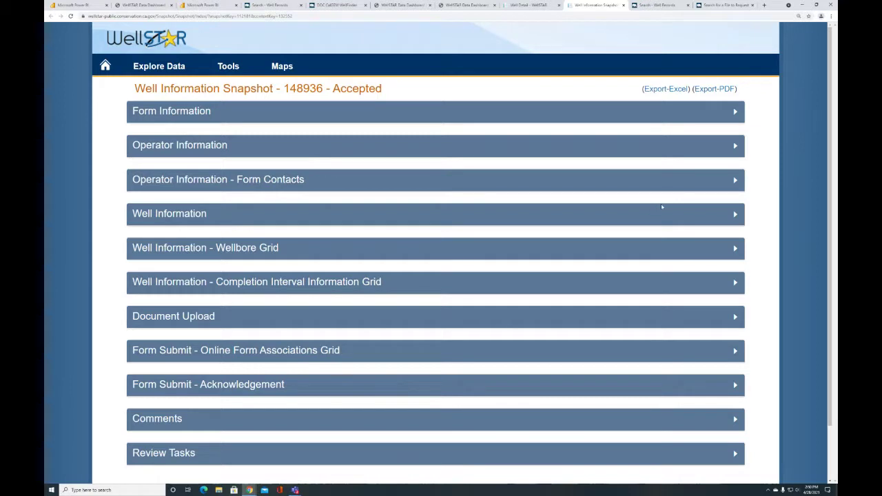
left_click(707, 92)
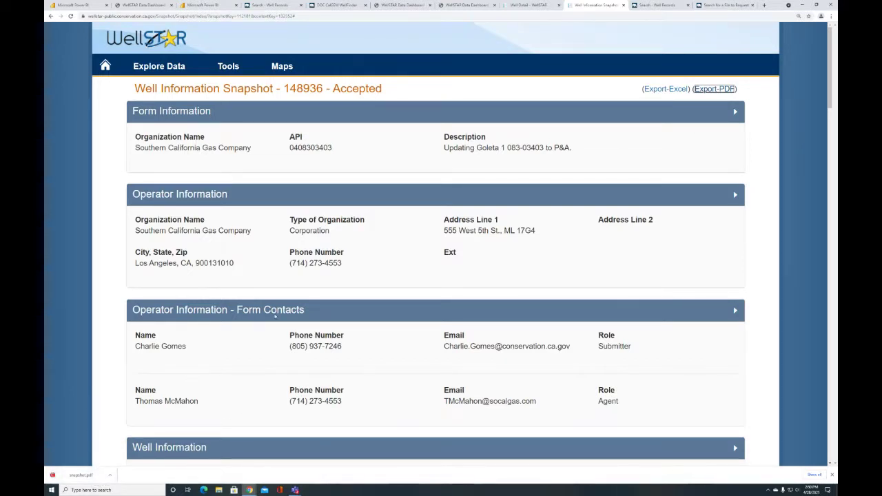
Return to the Well Detail page, go to the UIC Projects list, and check which columns can be shown
left_click(514, 6)
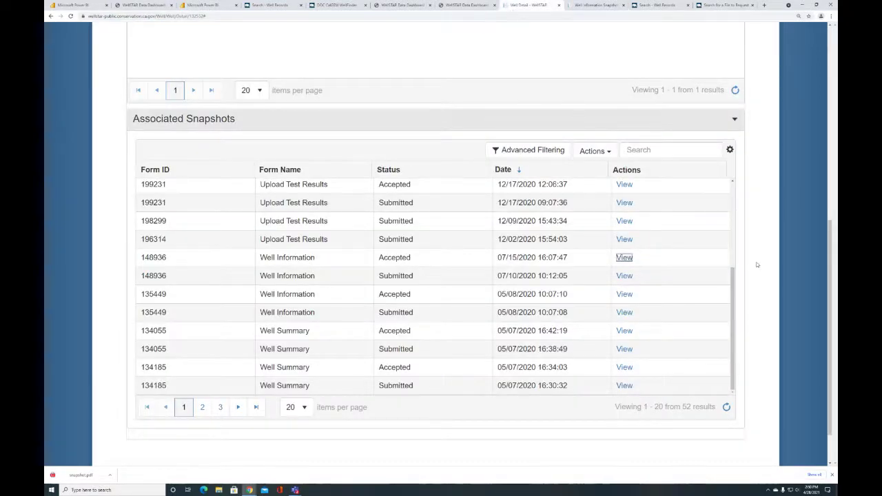
left_click_drag(831, 251, 802, 56)
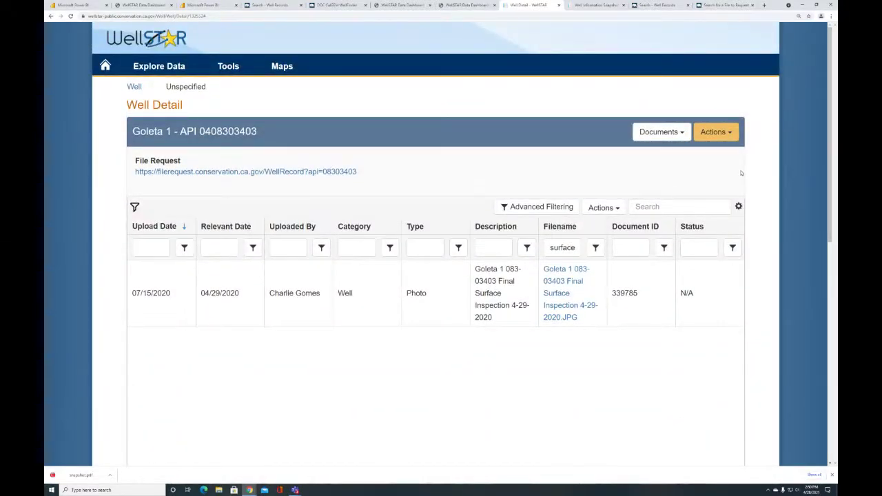
left_click(161, 69)
left_click(158, 99)
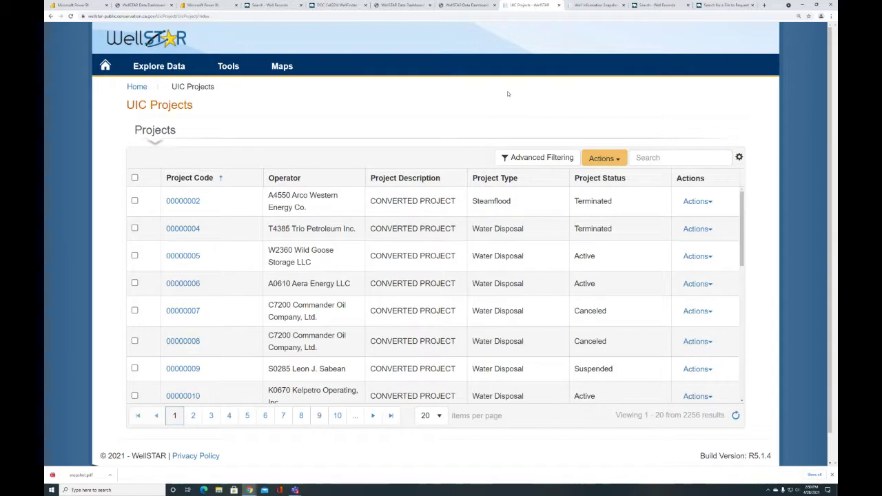
left_click(738, 157)
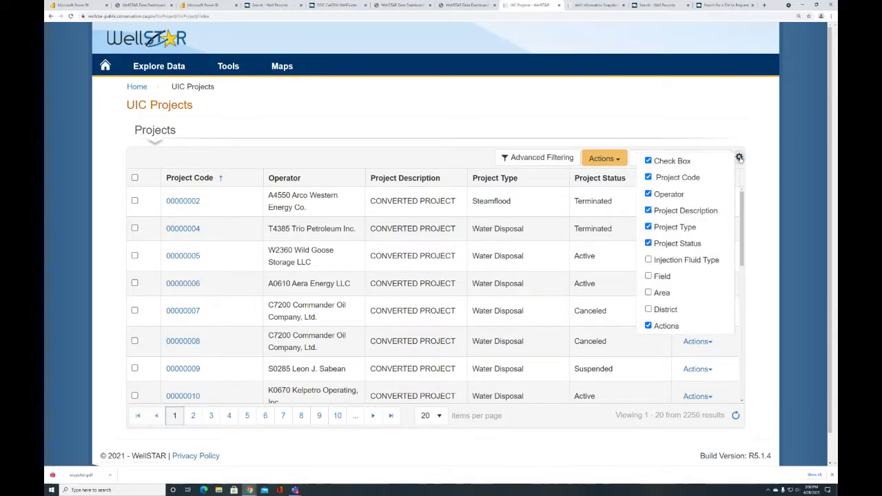
left_click(739, 157)
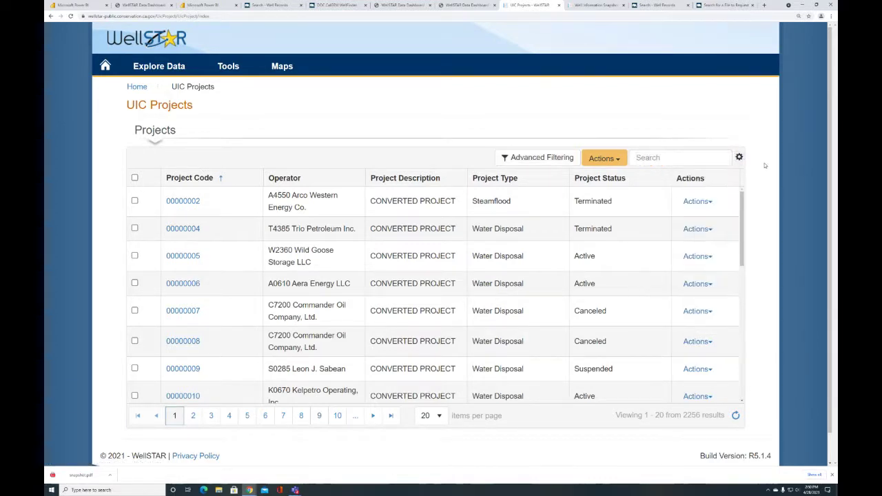
Open the details of UIC project 00000006 and look over the available detail views without switching from Summary
left_click(192, 285)
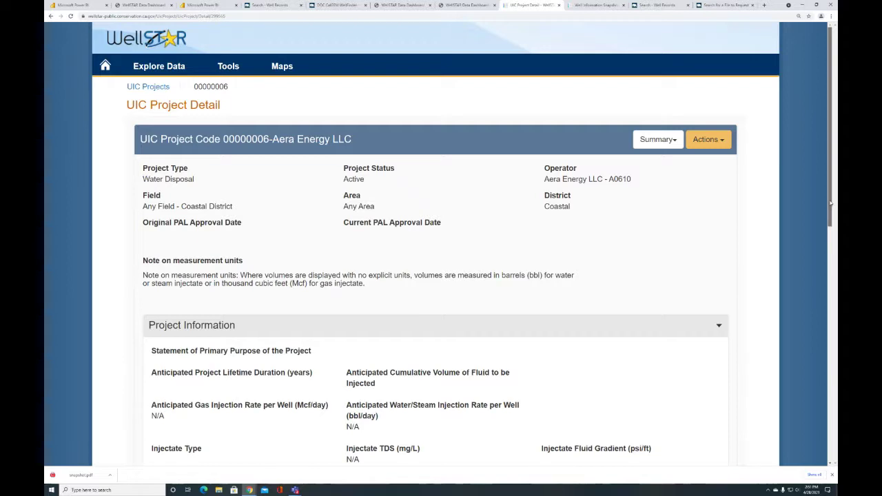
left_click(668, 142)
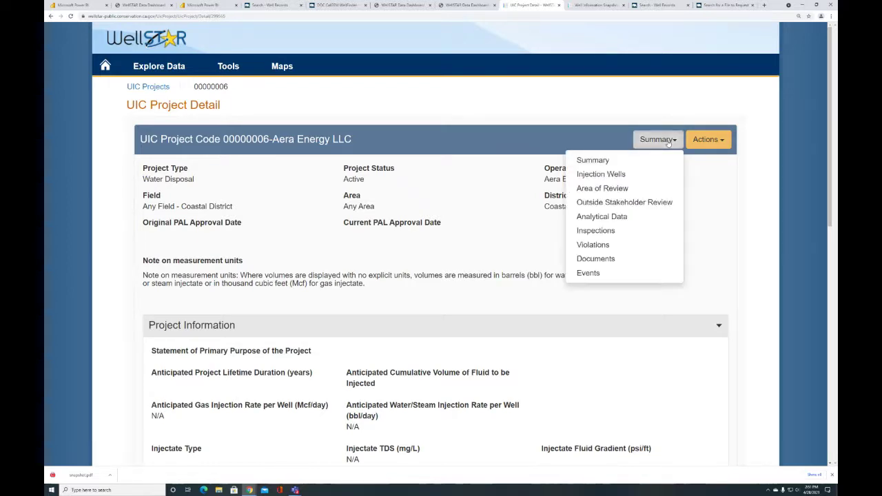
left_click(784, 199)
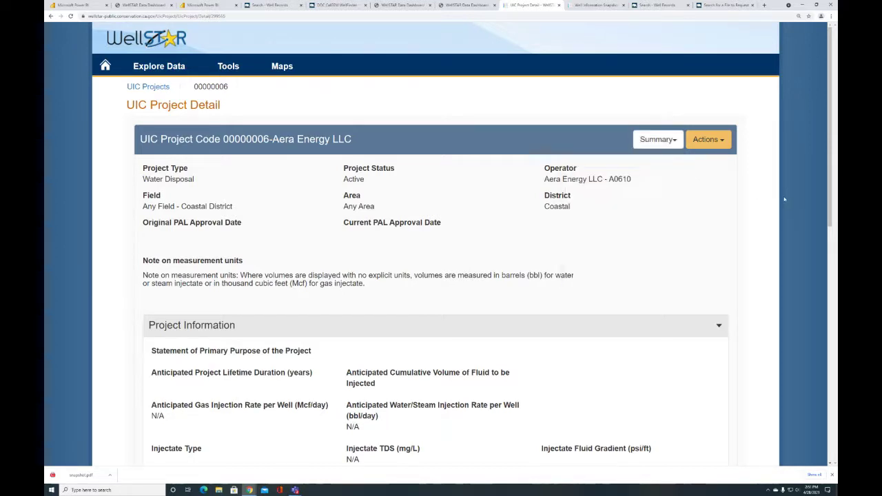